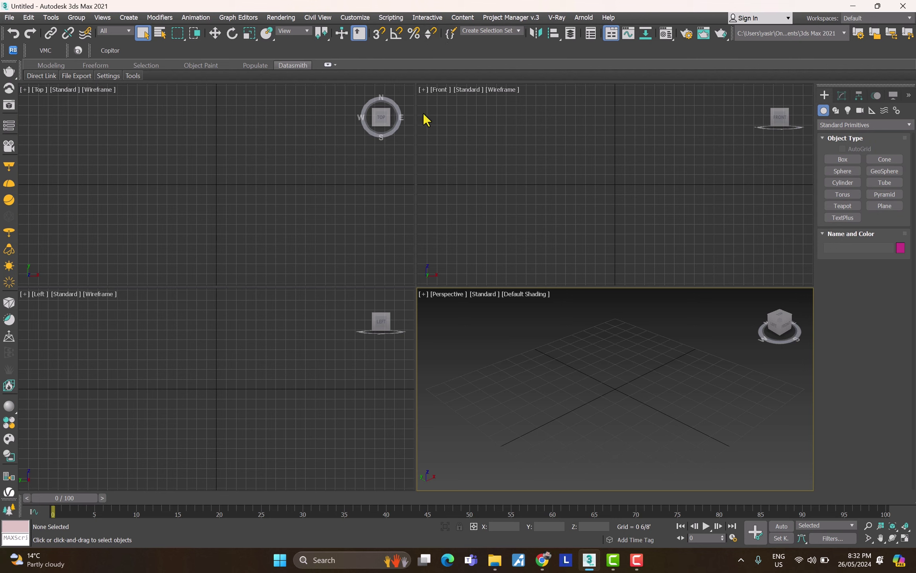
# Step: Switch the active viewport repeatedly between the Top, Front, Left and Perspective views
pyautogui.click(363, 203)
pyautogui.click(445, 346)
pyautogui.click(473, 267)
pyautogui.click(364, 265)
pyautogui.click(322, 306)
pyautogui.click(315, 214)
pyautogui.click(449, 342)
pyautogui.click(350, 237)
pyautogui.click(470, 377)
pyautogui.click(358, 229)
pyautogui.click(344, 329)
pyautogui.click(431, 266)
pyautogui.click(459, 364)
pyautogui.click(343, 237)
pyautogui.click(470, 359)
pyautogui.click(308, 363)
pyautogui.click(441, 250)
pyautogui.click(359, 211)
pyautogui.click(481, 334)
pyautogui.click(328, 338)
pyautogui.click(419, 223)
pyautogui.click(409, 254)
pyautogui.click(457, 312)
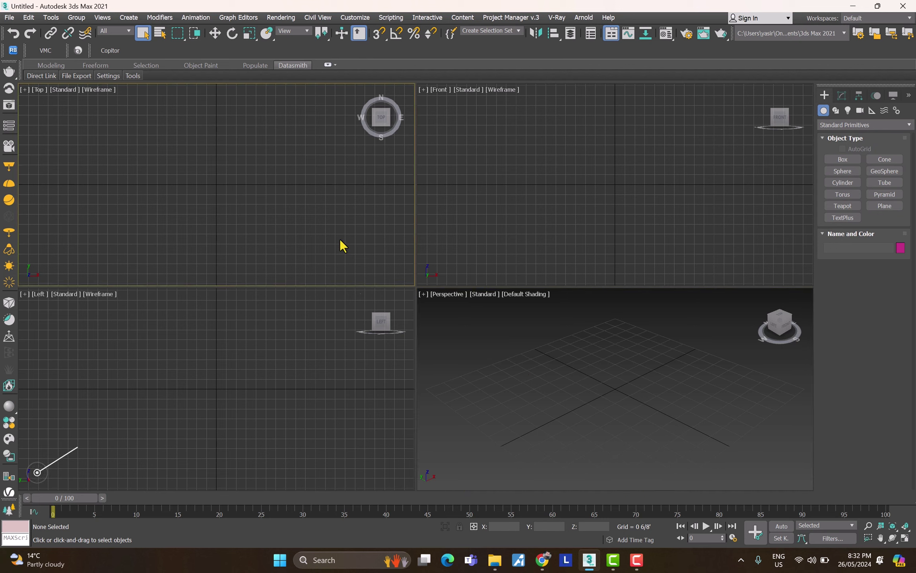
pyautogui.click(472, 254)
pyautogui.click(319, 233)
pyautogui.click(353, 349)
pyautogui.click(454, 356)
pyautogui.click(479, 225)
pyautogui.click(344, 227)
pyautogui.click(299, 332)
pyautogui.click(436, 310)
pyautogui.click(492, 251)
pyautogui.click(382, 221)
pyautogui.click(437, 297)
# Step: Examine the Front viewport's general options and its point-of-view options with their shortcuts
pyautogui.click(423, 105)
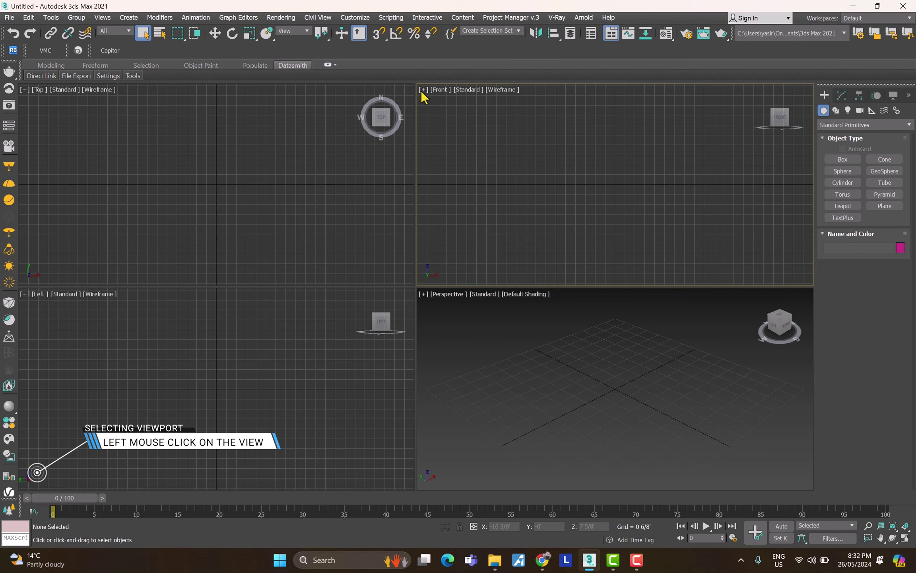
pyautogui.click(423, 89)
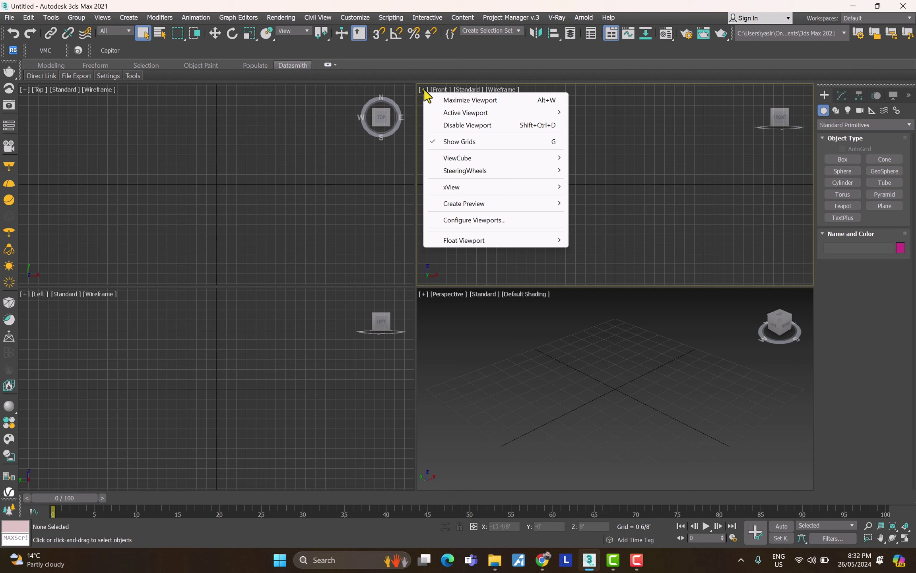
pyautogui.click(437, 89)
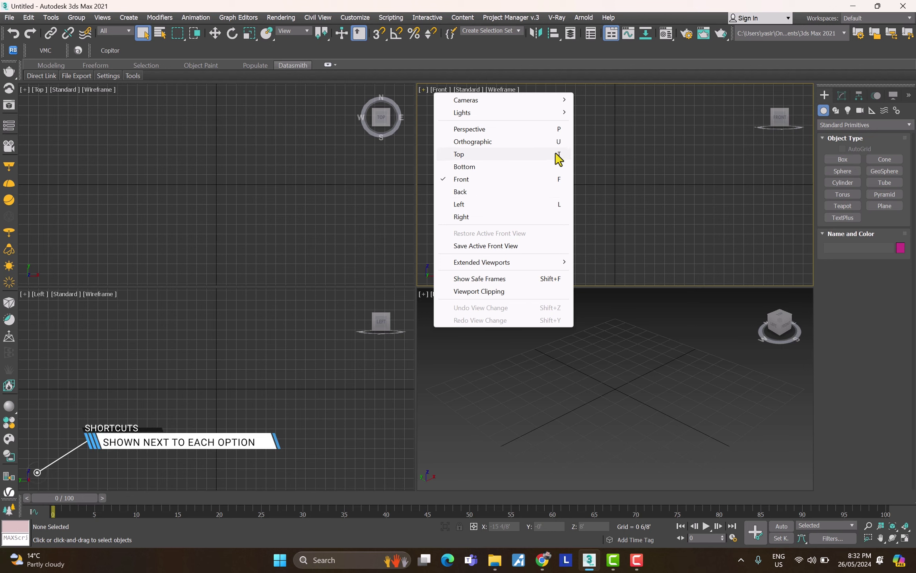
pyautogui.click(600, 178)
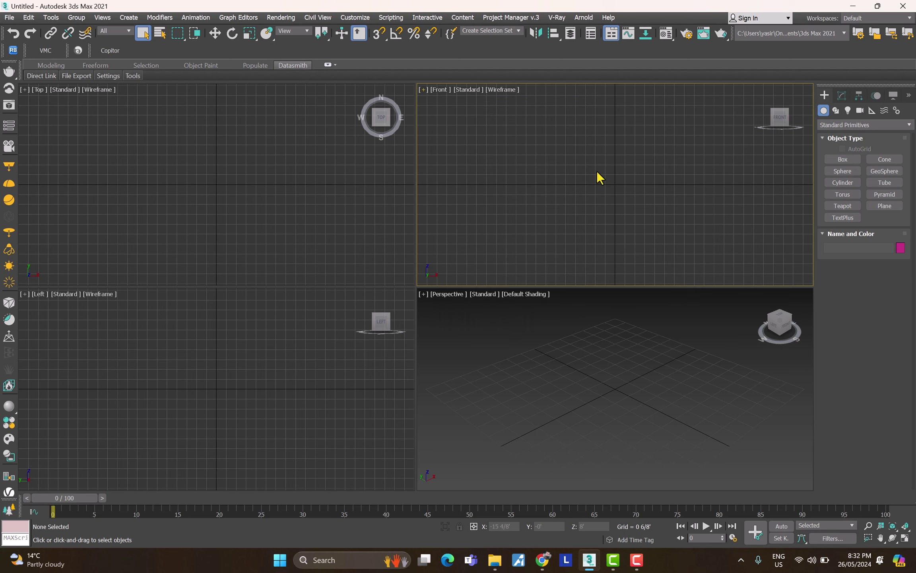
# Step: Change the Front viewport to the Top view and return it to the Front view
pyautogui.press('t')
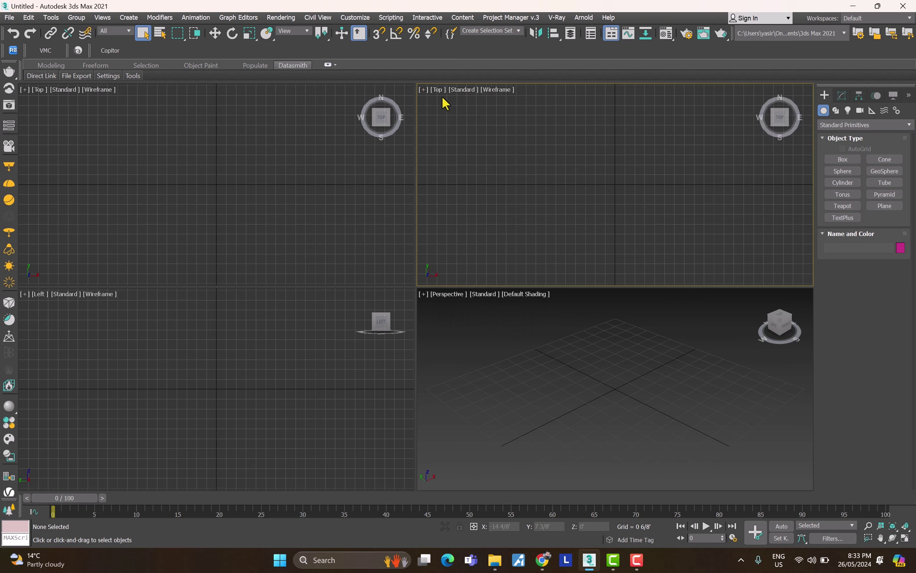
pyautogui.press('f')
# Step: Activate the Perspective viewport and maximize it
pyautogui.click(499, 353)
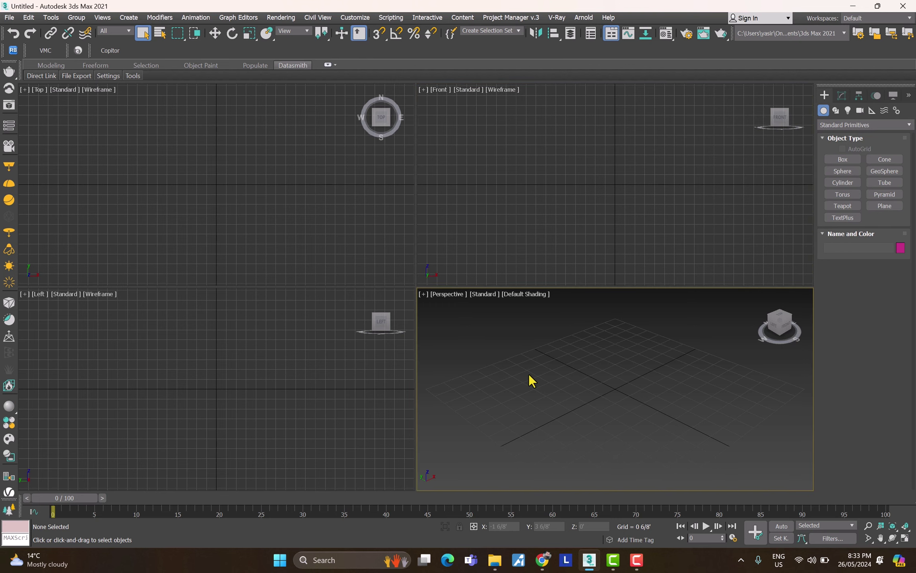
pyautogui.hotkey('alt', 'w')
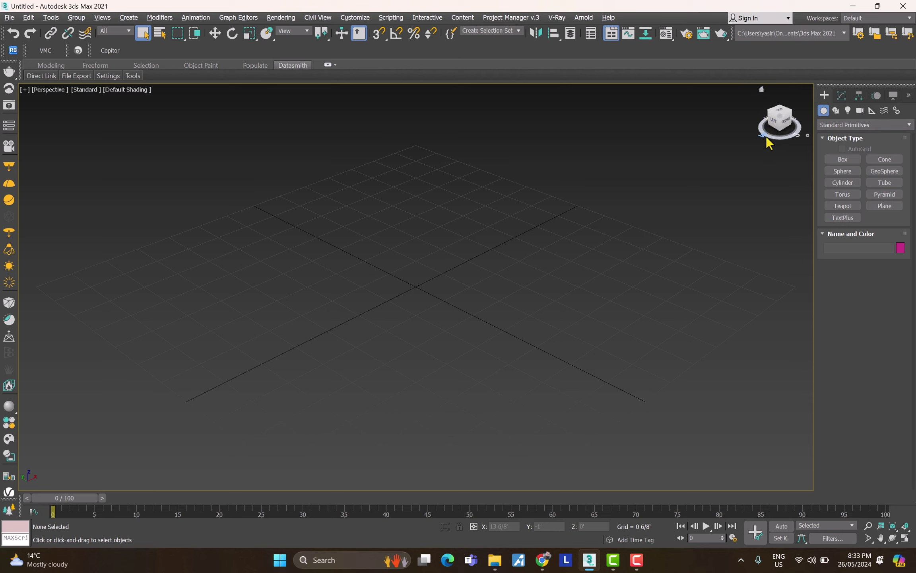
# Step: Set the ViewCube size to Large in the viewport configuration and apply it
pyautogui.click(806, 138)
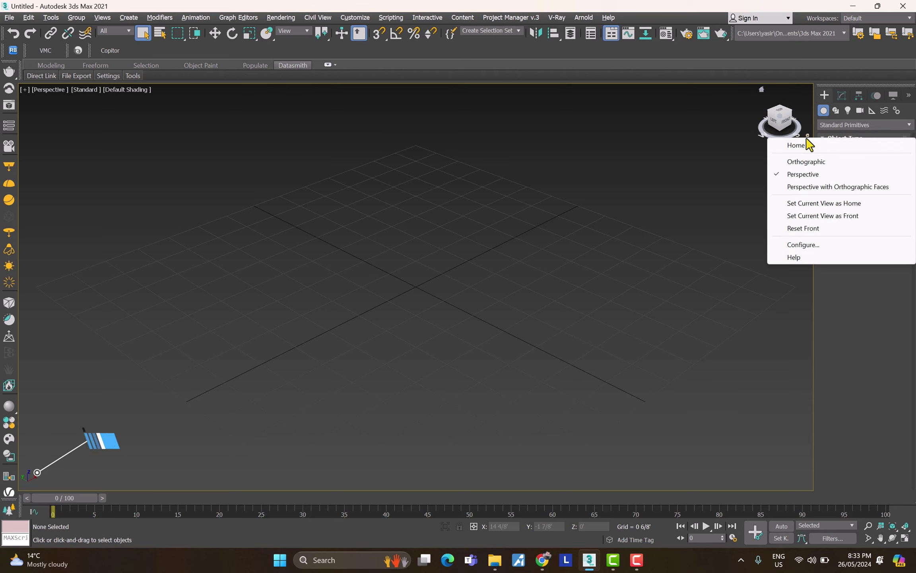
pyautogui.click(805, 245)
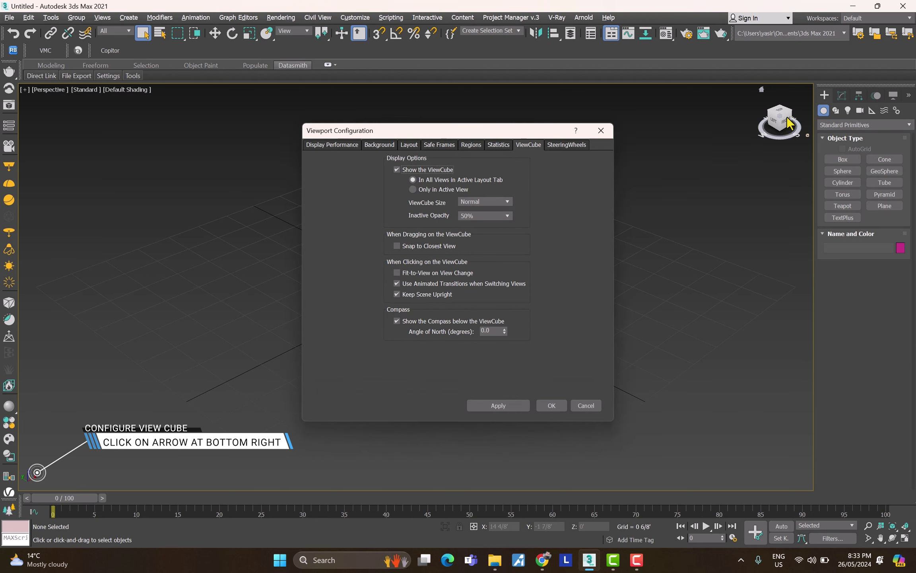
pyautogui.click(477, 203)
pyautogui.click(475, 211)
pyautogui.click(498, 405)
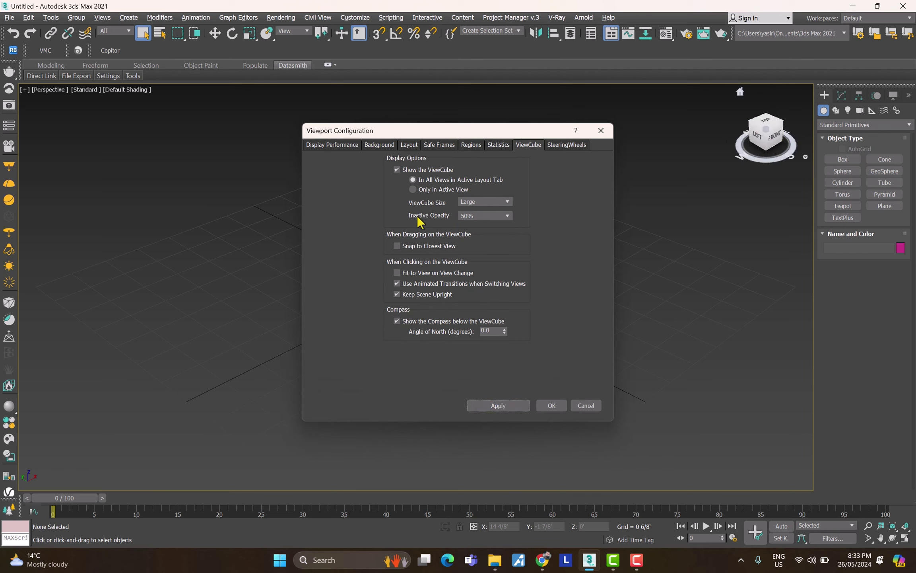
# Step: Set the ViewCube size back to Normal, apply it and close the viewport configuration
pyautogui.click(479, 203)
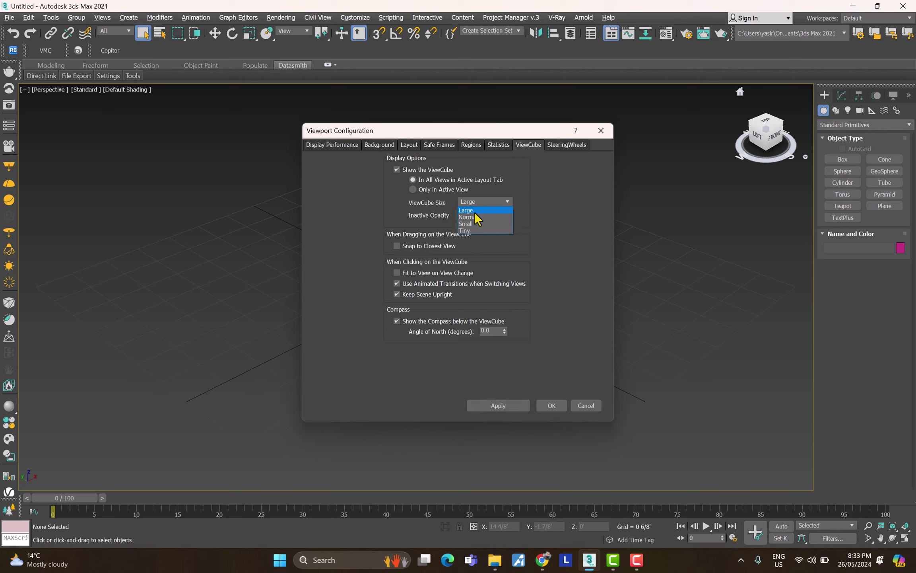
pyautogui.click(474, 218)
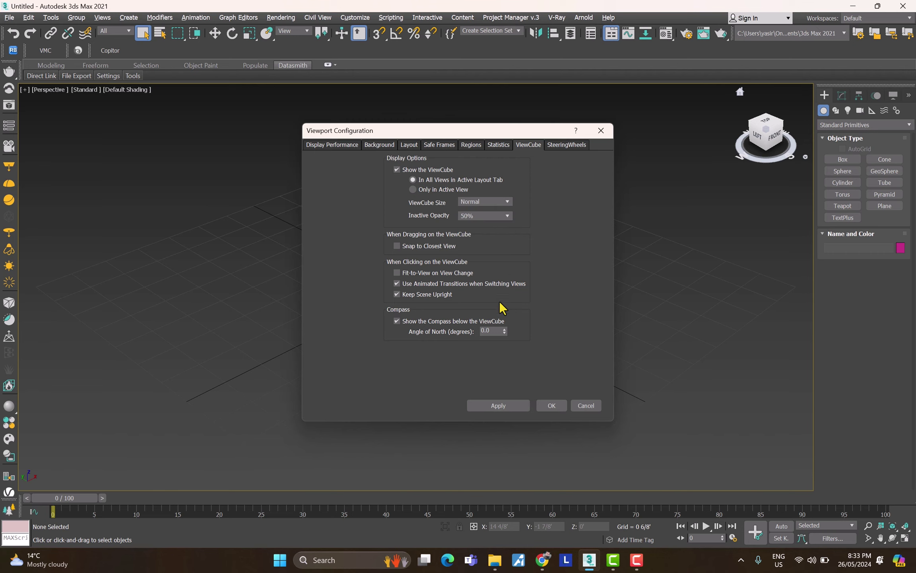
pyautogui.click(513, 406)
pyautogui.click(551, 404)
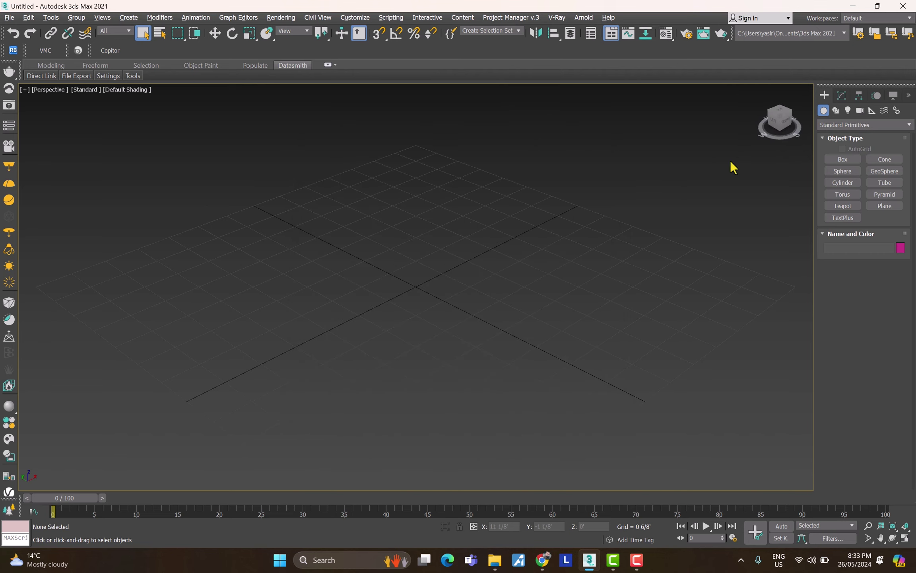
# Step: Orient the maximized viewport to the front with the ViewCube and switch it to the Front view
pyautogui.click(788, 119)
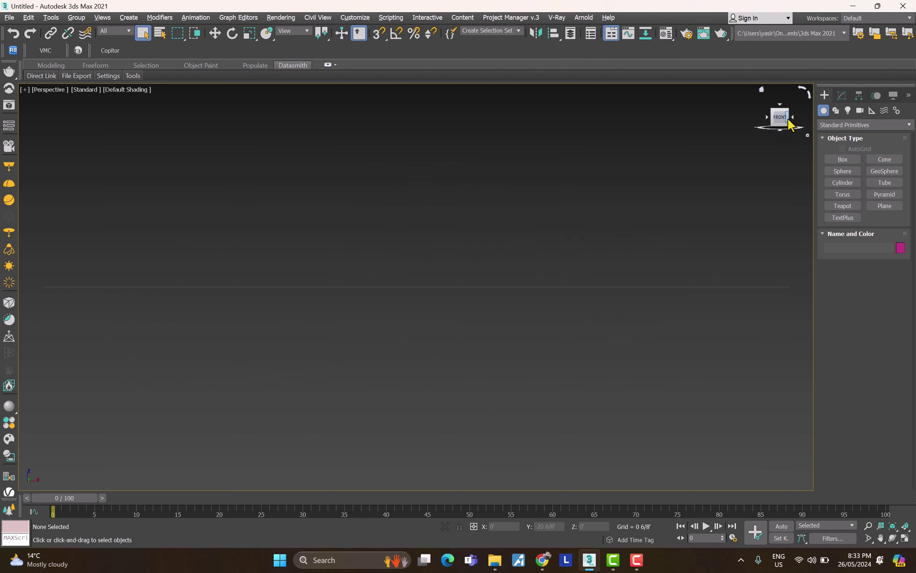
pyautogui.click(787, 120)
pyautogui.click(780, 115)
pyautogui.press('f')
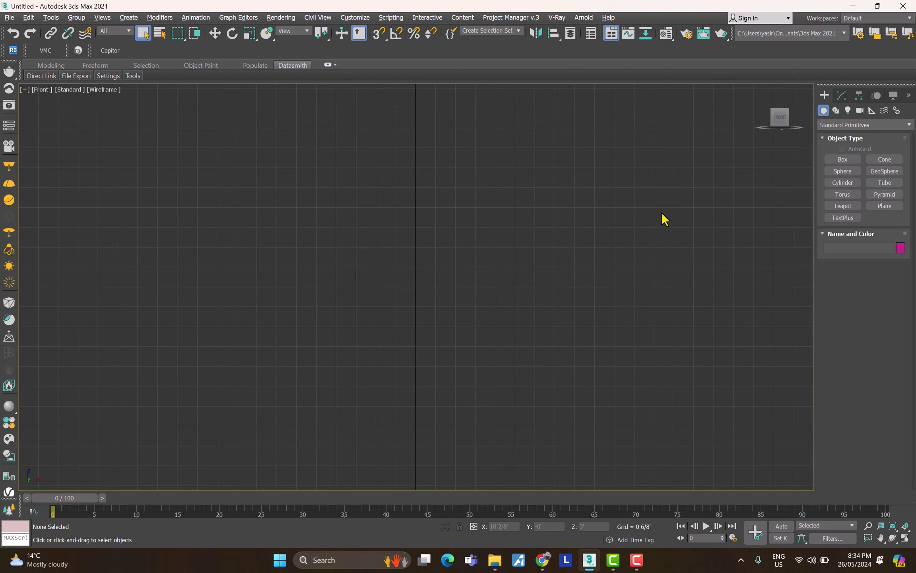
pyautogui.scroll(-5, 458, 260)
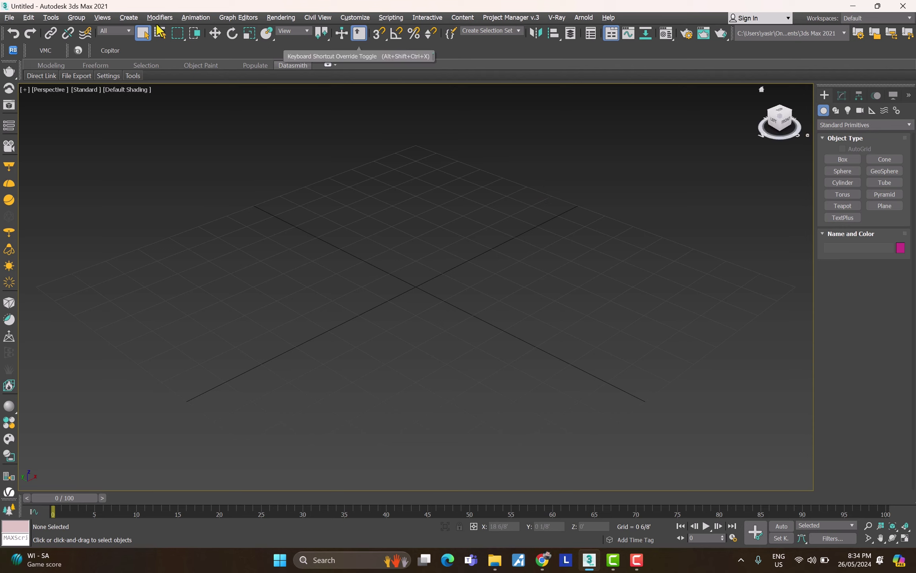
# Step: Examine the categories of objects that can be created, including the geometry, shape and light types and their subcategories
pyautogui.click(131, 17)
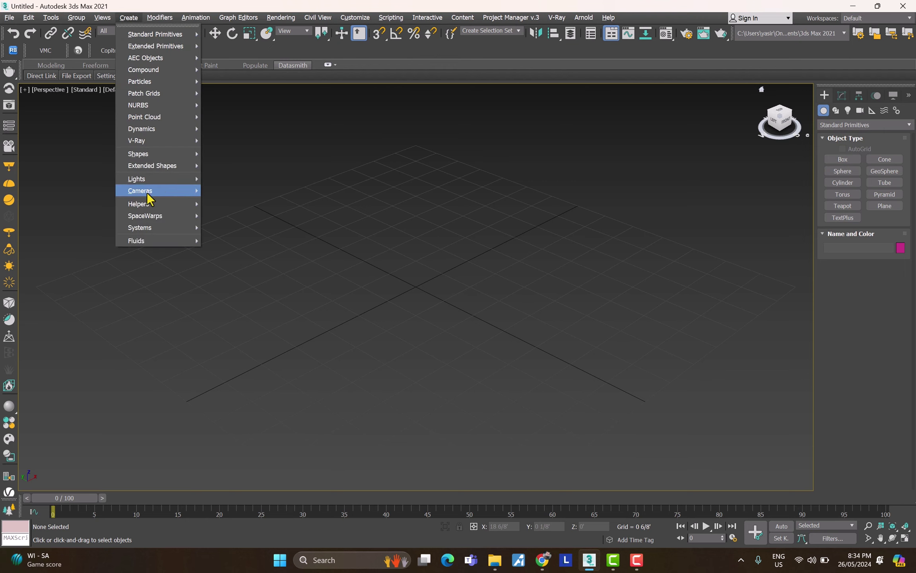
pyautogui.moveTo(166, 177)
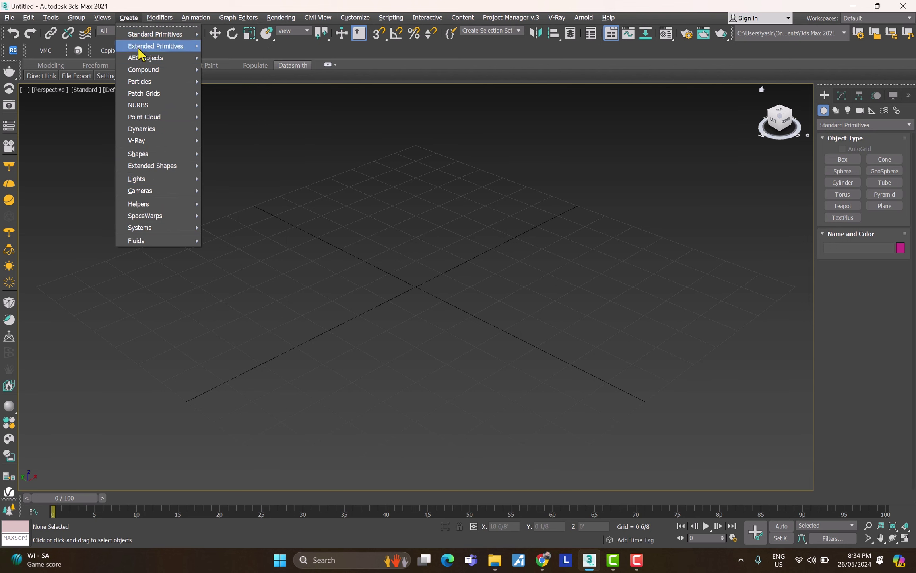
pyautogui.click(701, 203)
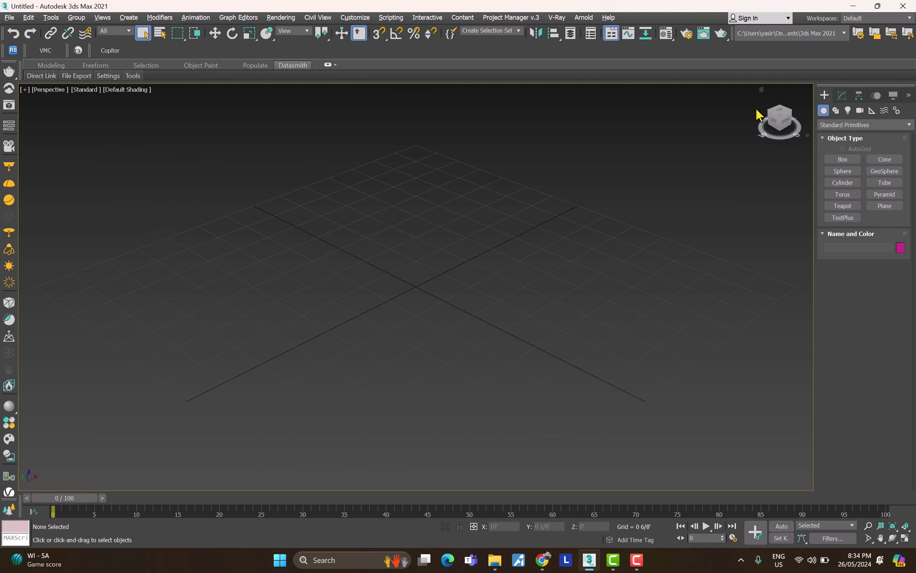
pyautogui.click(836, 111)
pyautogui.click(848, 111)
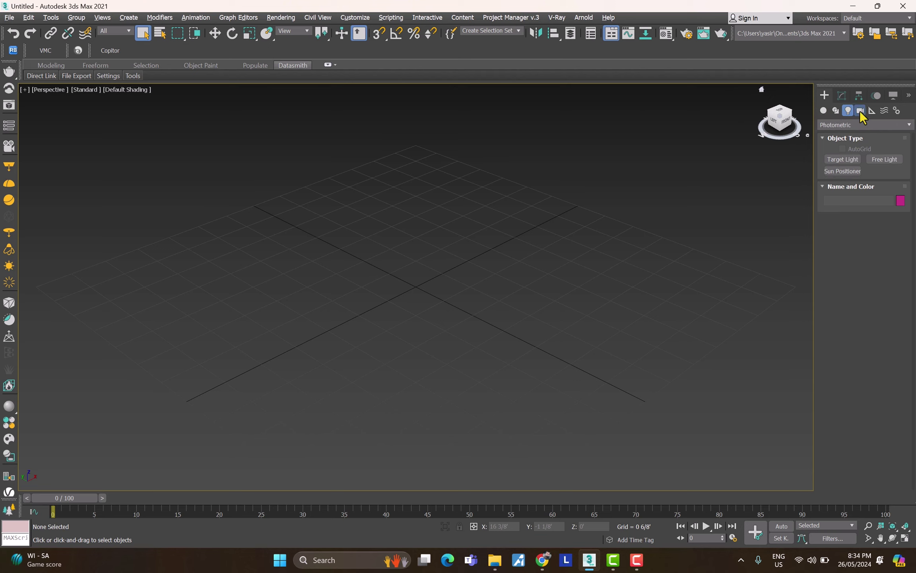
pyautogui.click(823, 110)
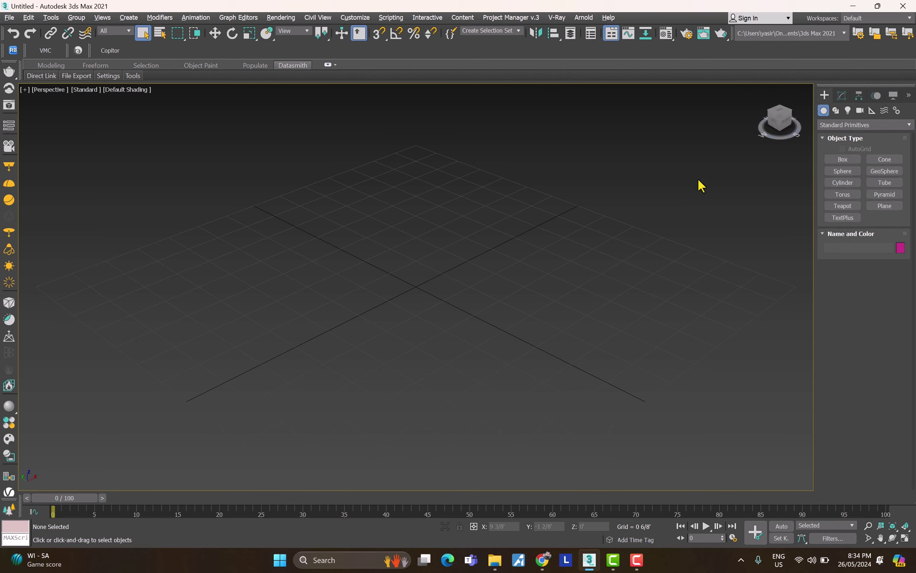
pyautogui.click(832, 125)
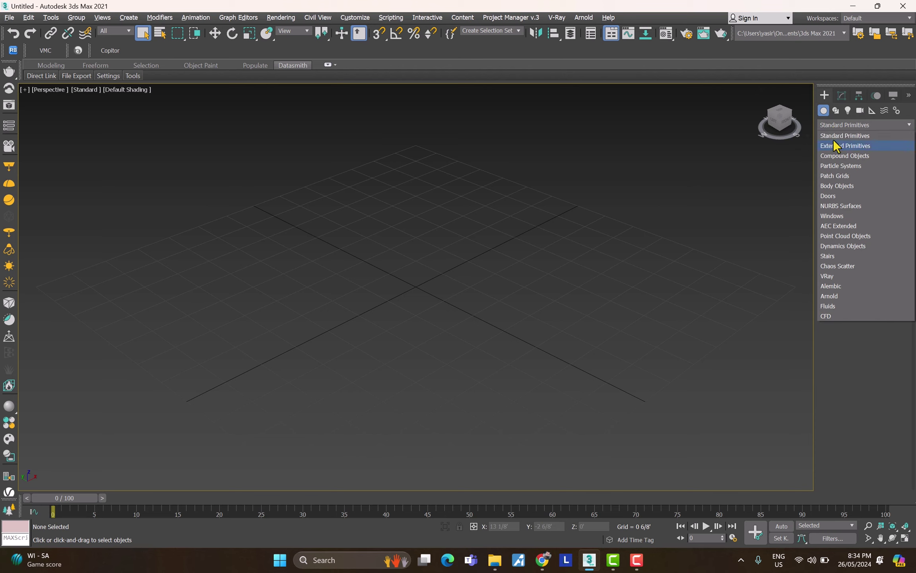
pyautogui.click(836, 110)
pyautogui.click(835, 125)
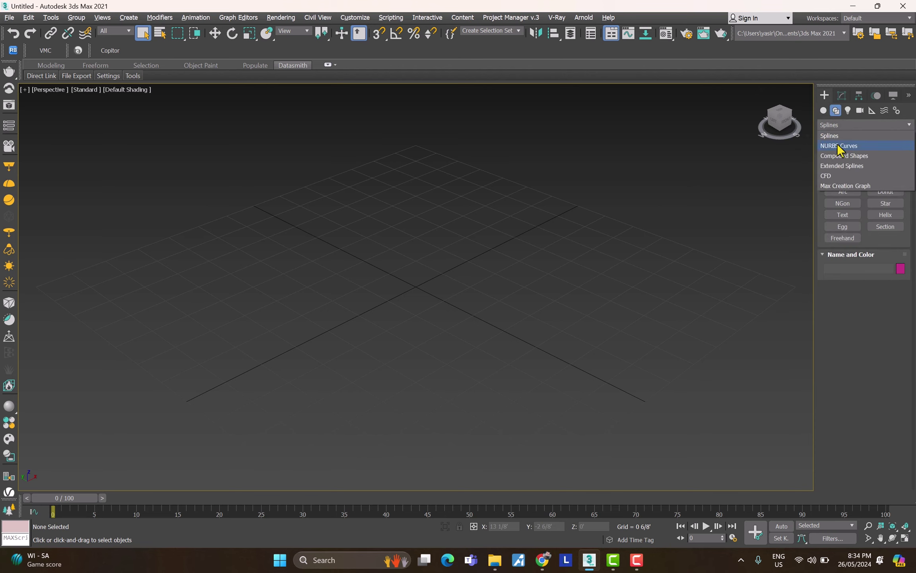
# Step: Create a ChamferBox from the Extended Primitives near the grid centre, about 4 5/8' long, 6 1/8' wide and 4 3/8' high, with slightly rounded edges
pyautogui.click(823, 111)
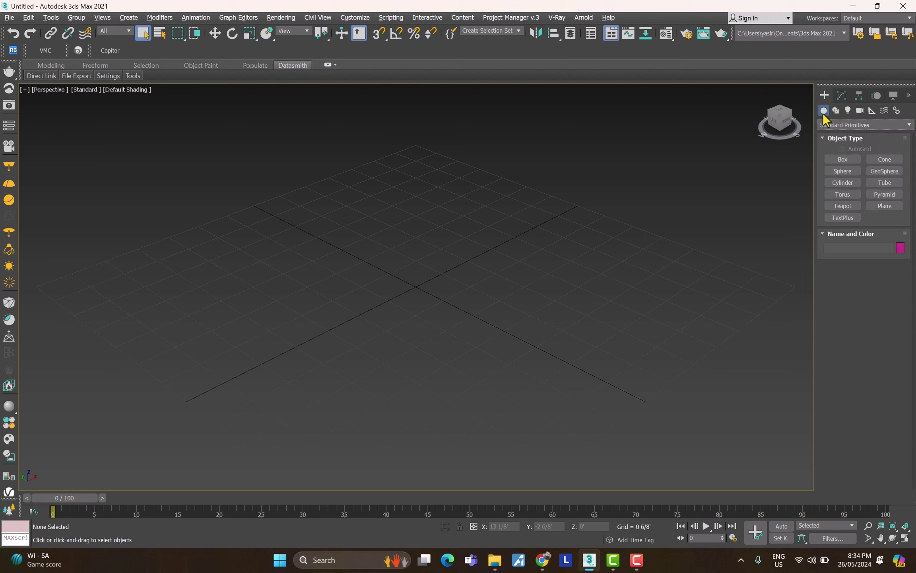
pyautogui.click(831, 124)
pyautogui.click(839, 150)
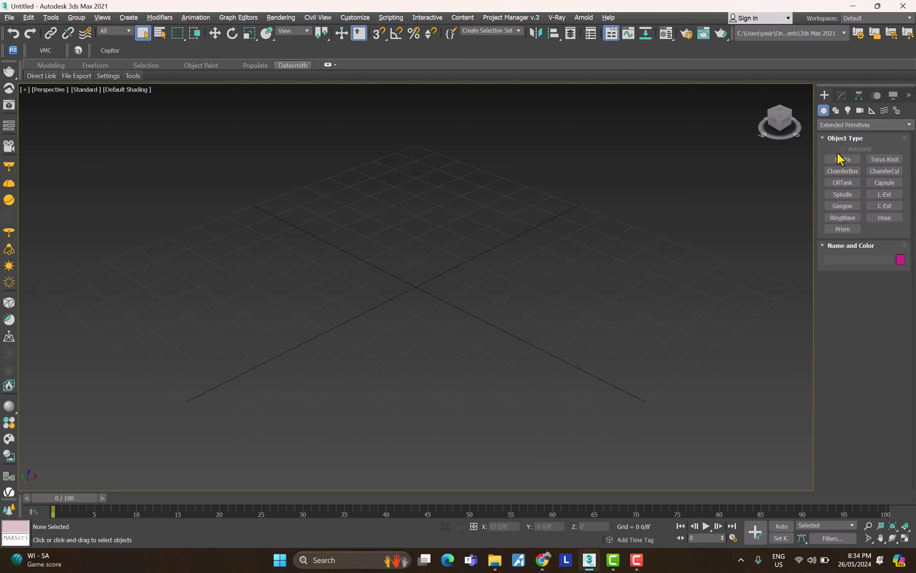
pyautogui.click(840, 175)
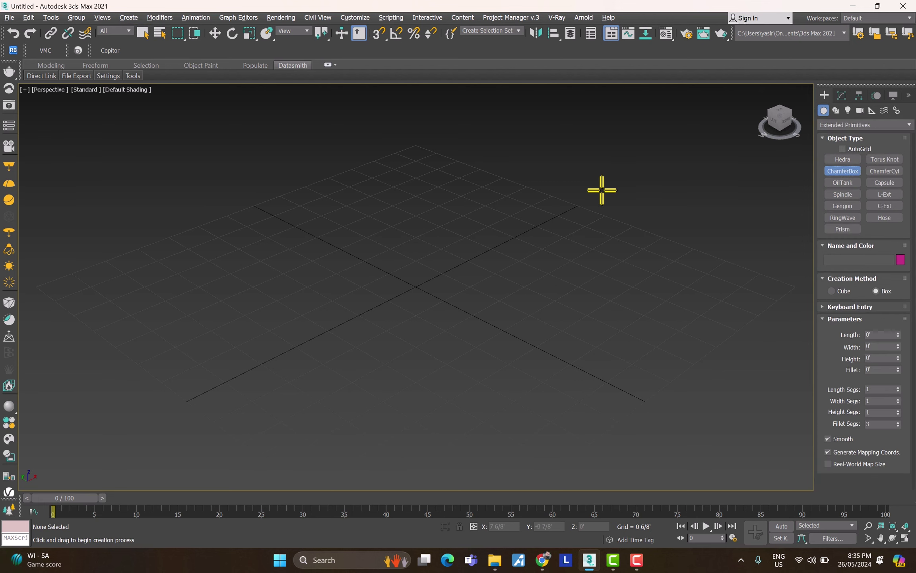
pyautogui.moveTo(473, 198); pyautogui.dragTo(440, 370)
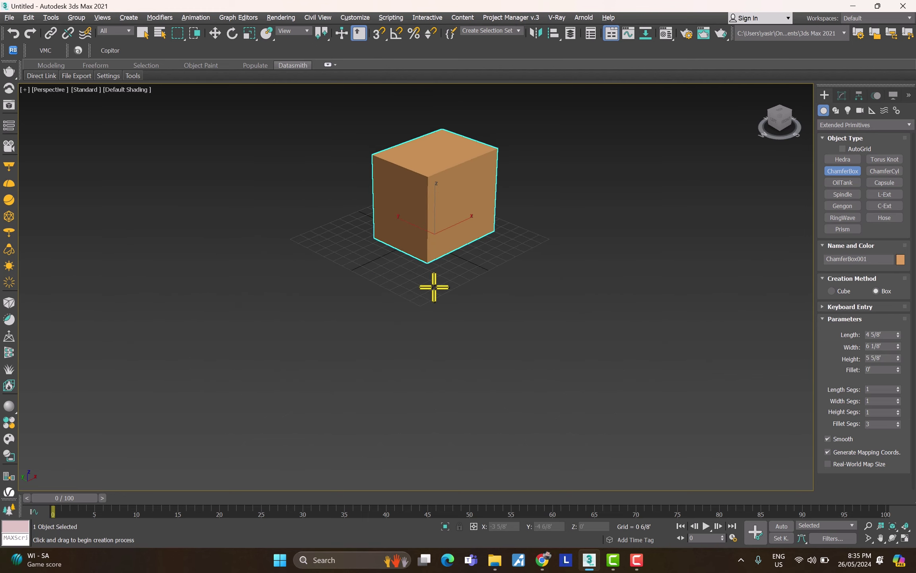
pyautogui.click(441, 305)
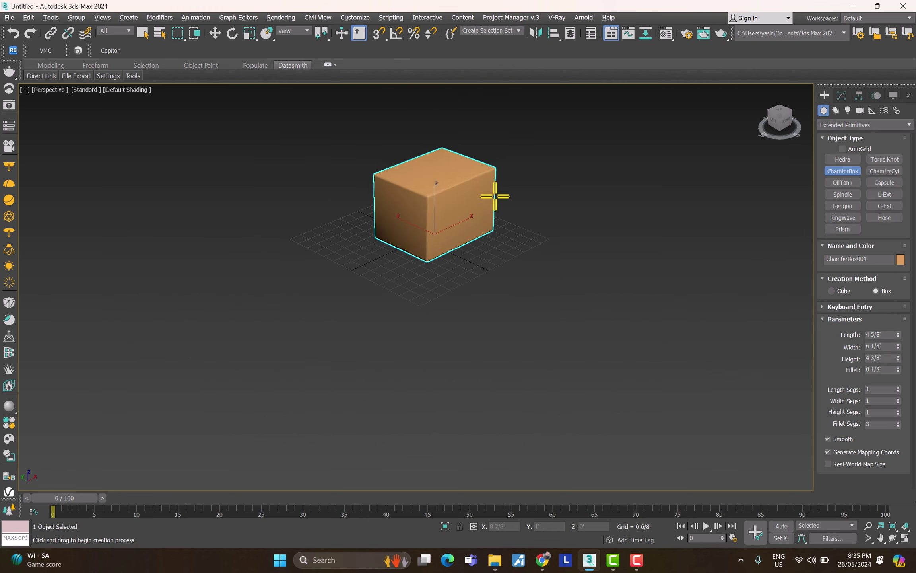
pyautogui.click(495, 196)
# Step: Rename the chamfer box as Box
pyautogui.scroll(4, 495, 197)
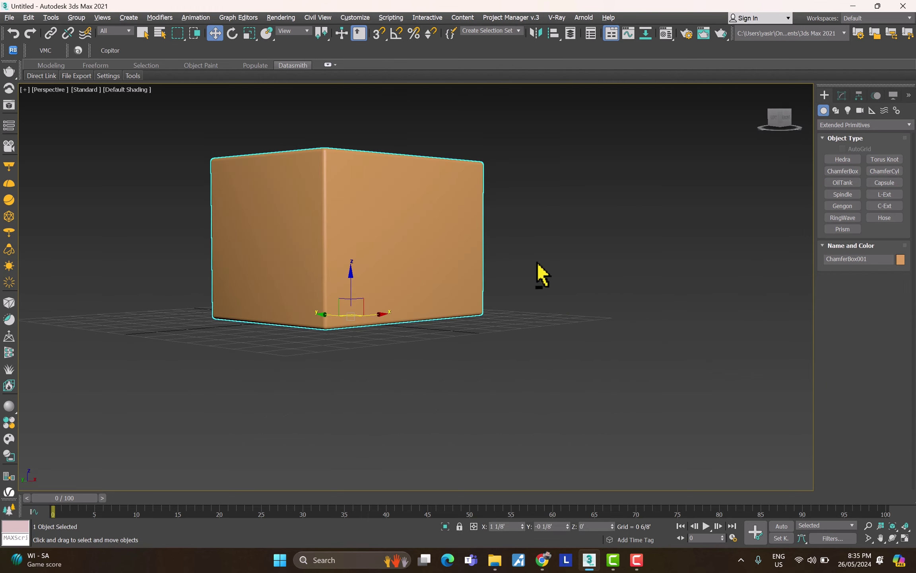
pyautogui.keyDown('alt'); pyautogui.moveTo(541, 275); pyautogui.dragTo(538, 215, button='middle'); pyautogui.keyUp('alt')
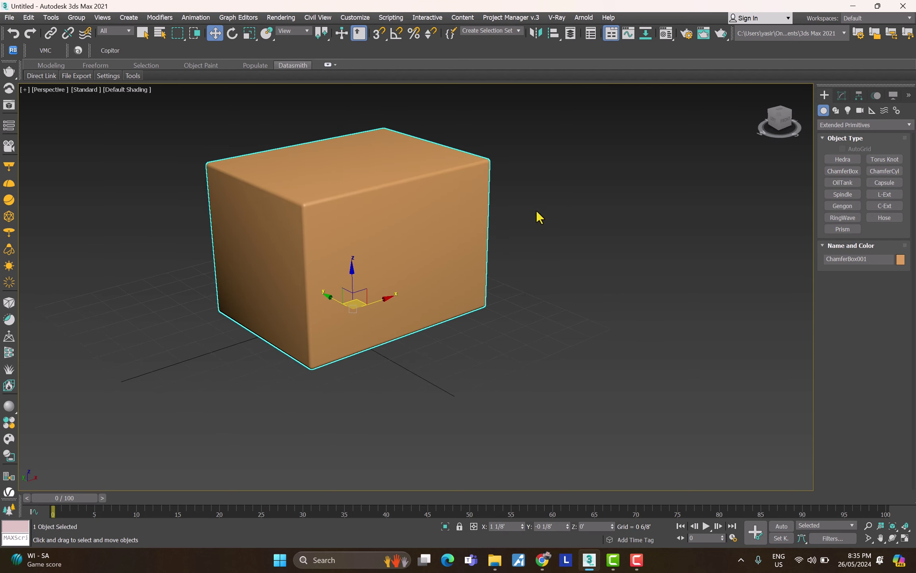
pyautogui.write('Box')
pyautogui.click(742, 248)
pyautogui.click(465, 197)
# Step: Set the box's object color to a grey custom color and deselect the box
pyautogui.click(901, 259)
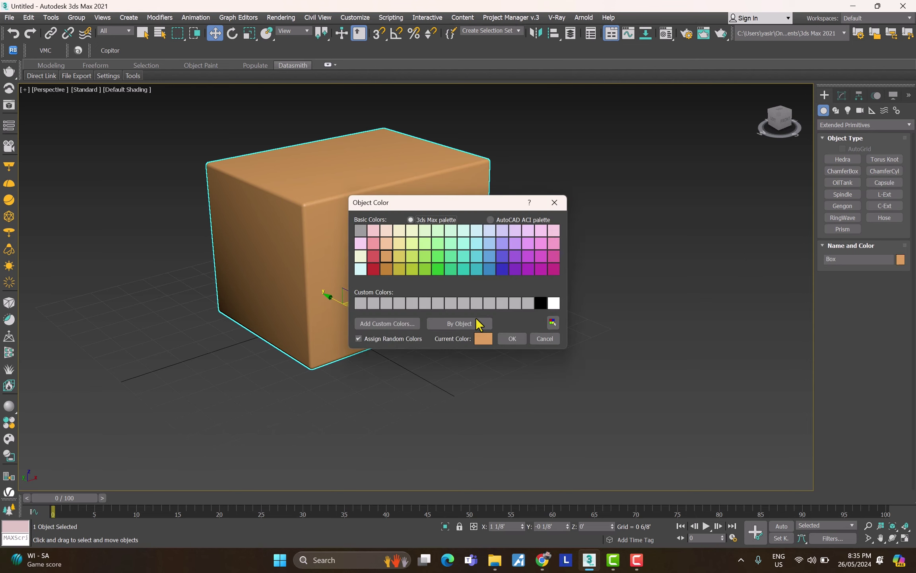
pyautogui.click(529, 304)
pyautogui.click(512, 338)
pyautogui.click(566, 341)
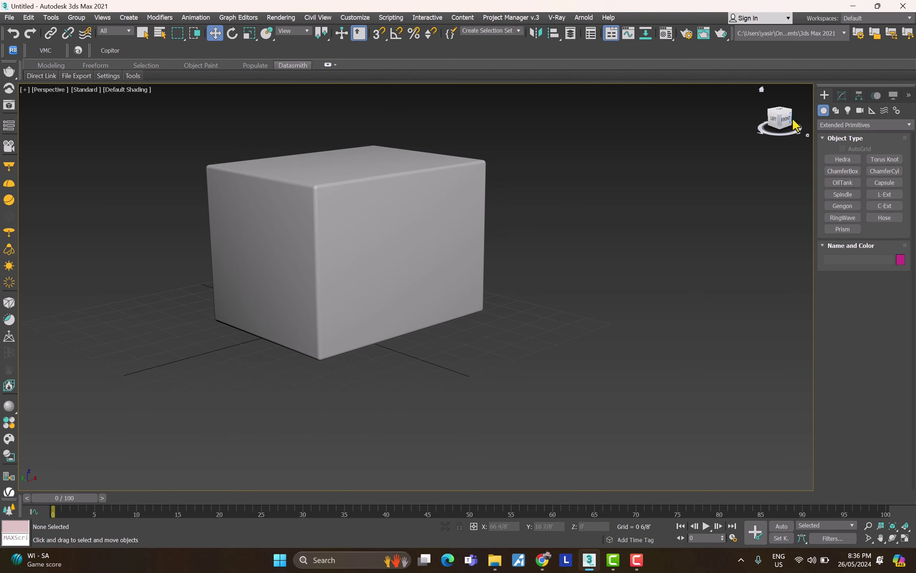
# Step: Examine the length, width and height parameters of the selected chamfer box in its modify settings
pyautogui.click(842, 97)
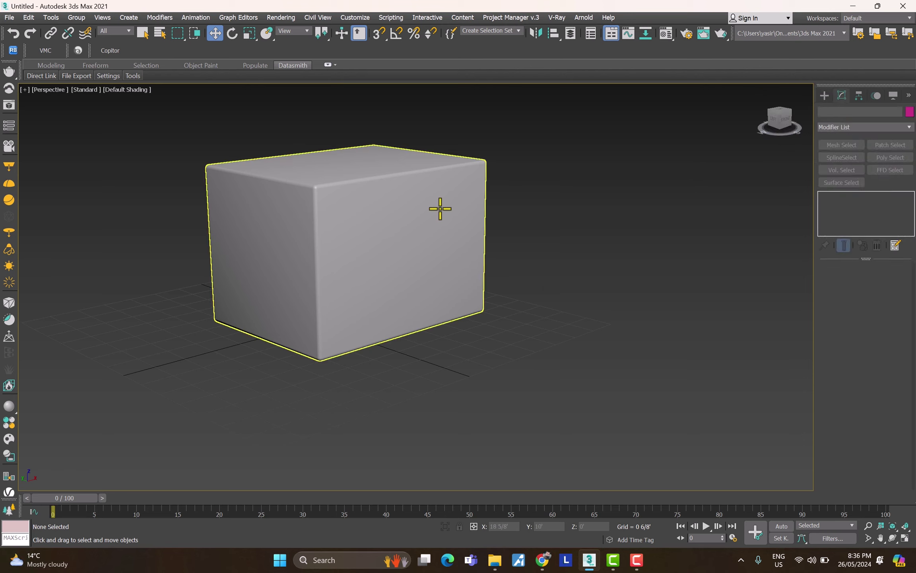
pyautogui.click(419, 199)
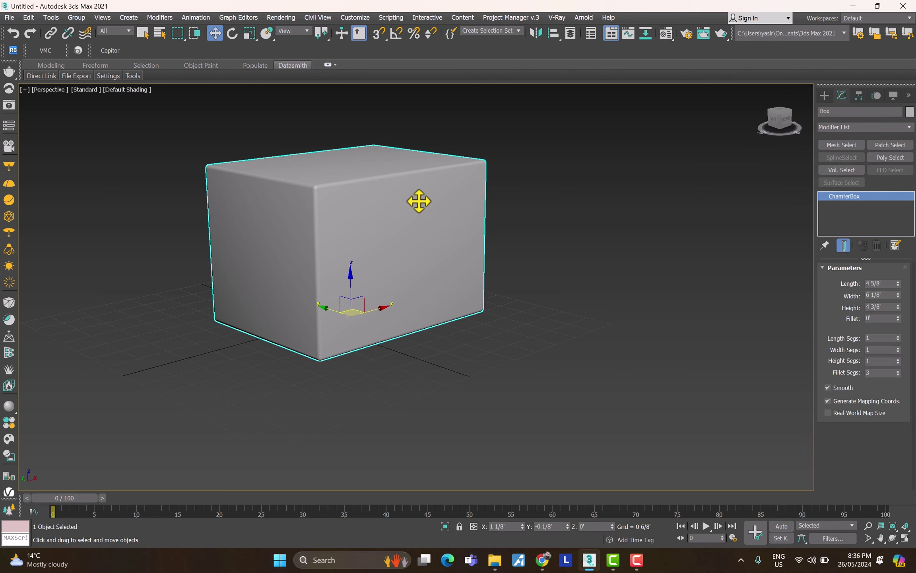
pyautogui.doubleClick(867, 295)
pyautogui.doubleClick(881, 309)
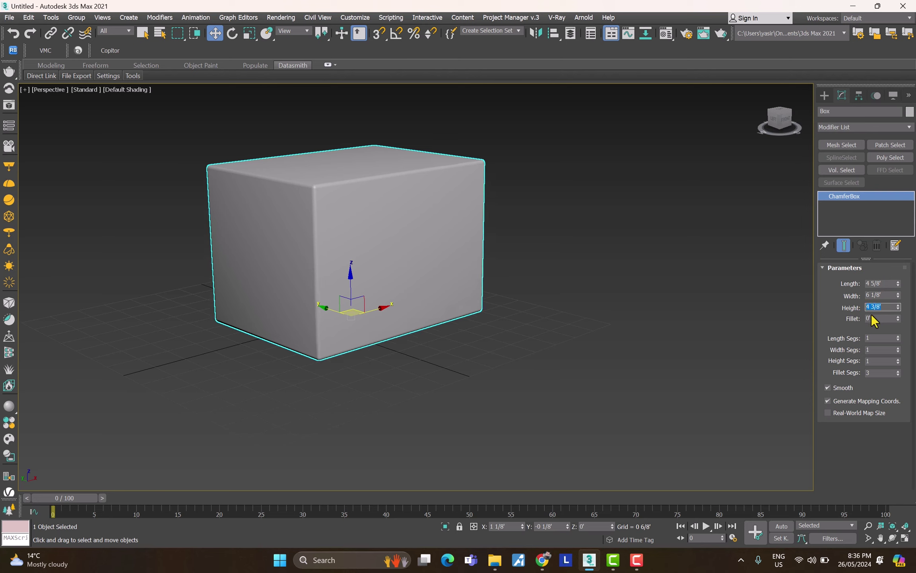
pyautogui.doubleClick(887, 285)
pyautogui.moveTo(884, 297); pyautogui.dragTo(857, 297)
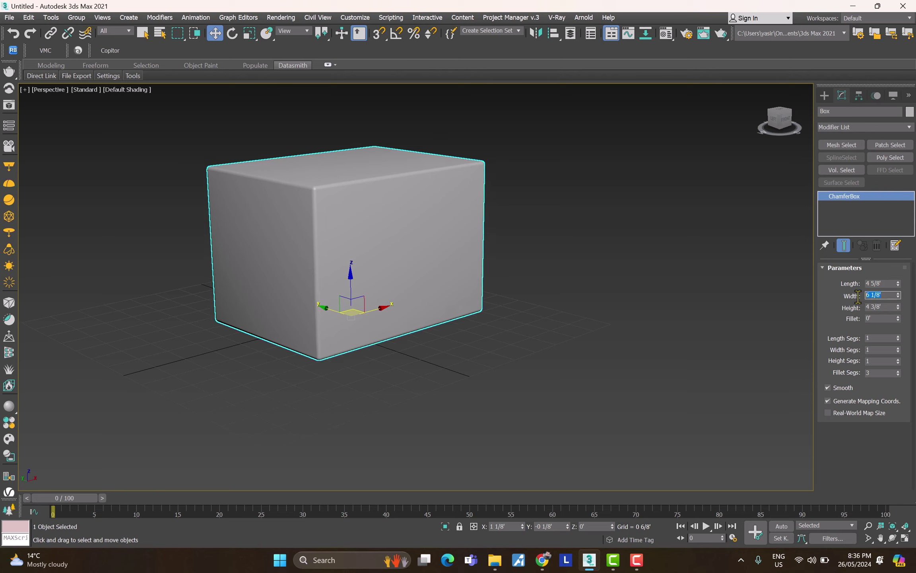
pyautogui.doubleClick(885, 307)
pyautogui.click(885, 295)
pyautogui.click(887, 307)
pyautogui.click(887, 284)
pyautogui.click(886, 295)
pyautogui.click(884, 307)
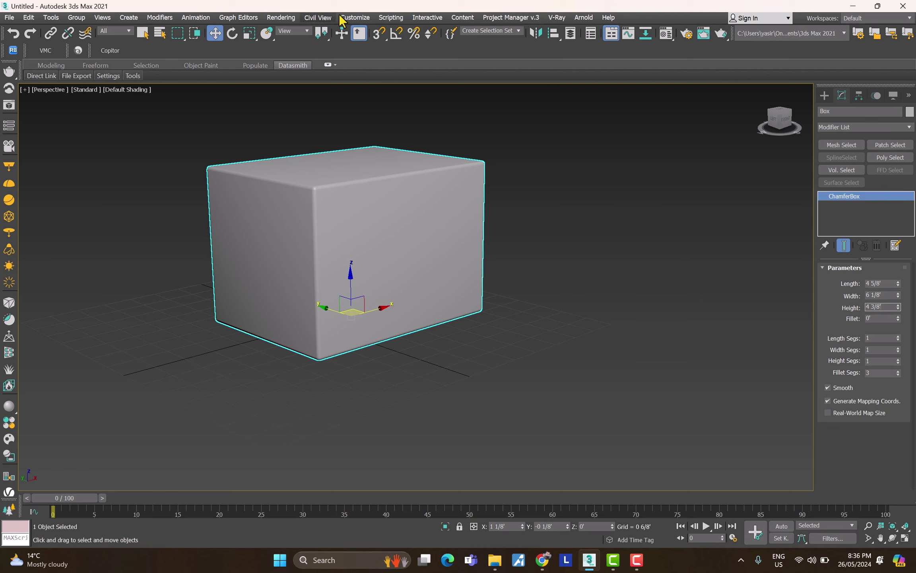
# Step: Review the display unit scale and the system unit scale in the units setup
pyautogui.click(352, 20)
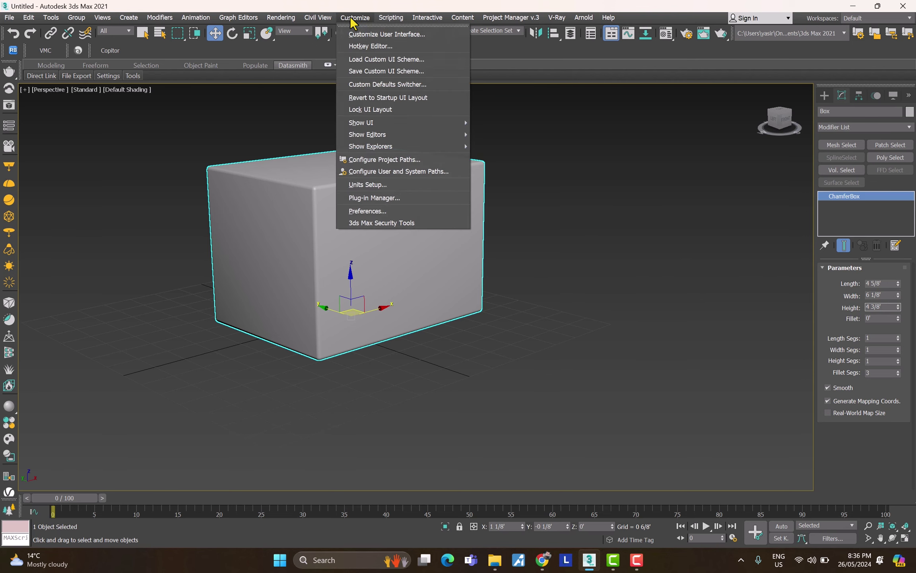
pyautogui.click(373, 185)
pyautogui.moveTo(451, 176); pyautogui.dragTo(568, 120)
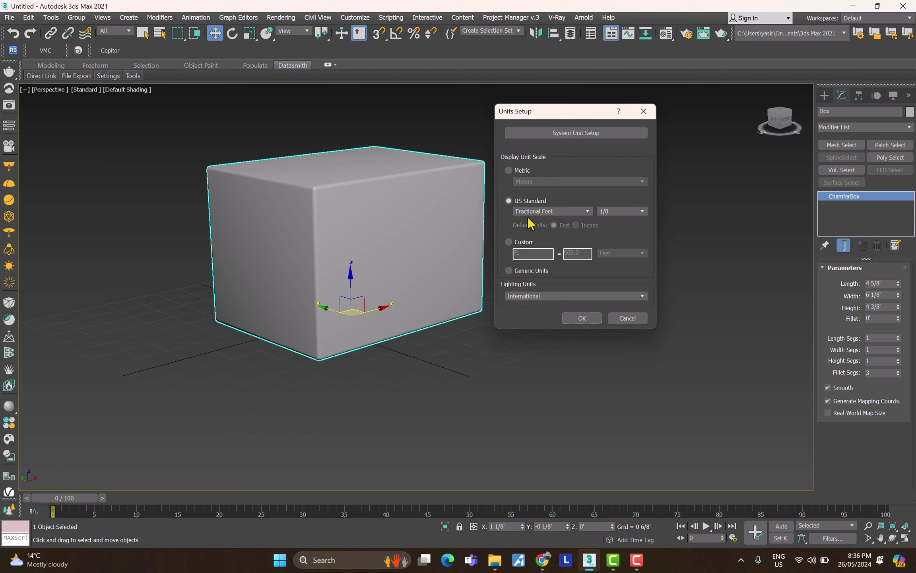
pyautogui.click(575, 135)
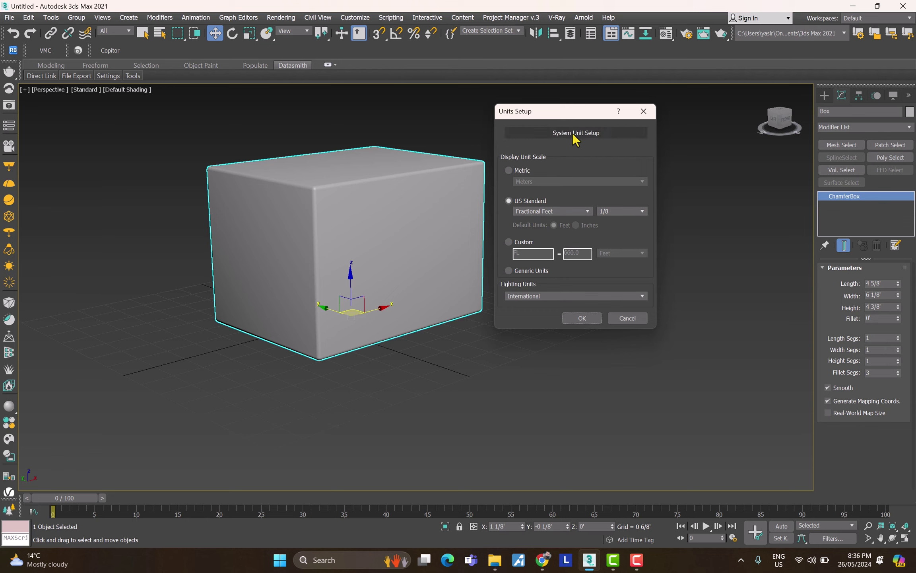
pyautogui.moveTo(577, 157); pyautogui.dragTo(433, 159)
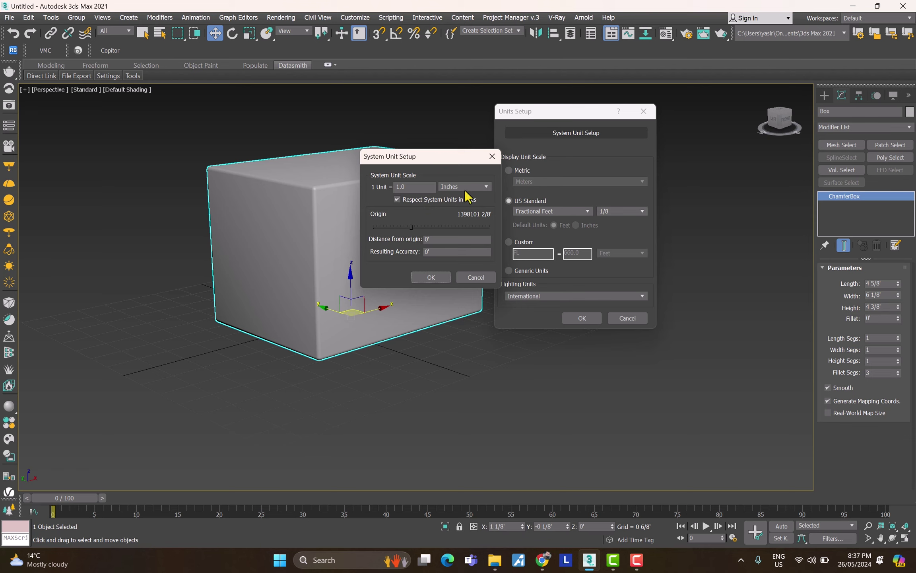
pyautogui.click(432, 278)
pyautogui.click(582, 318)
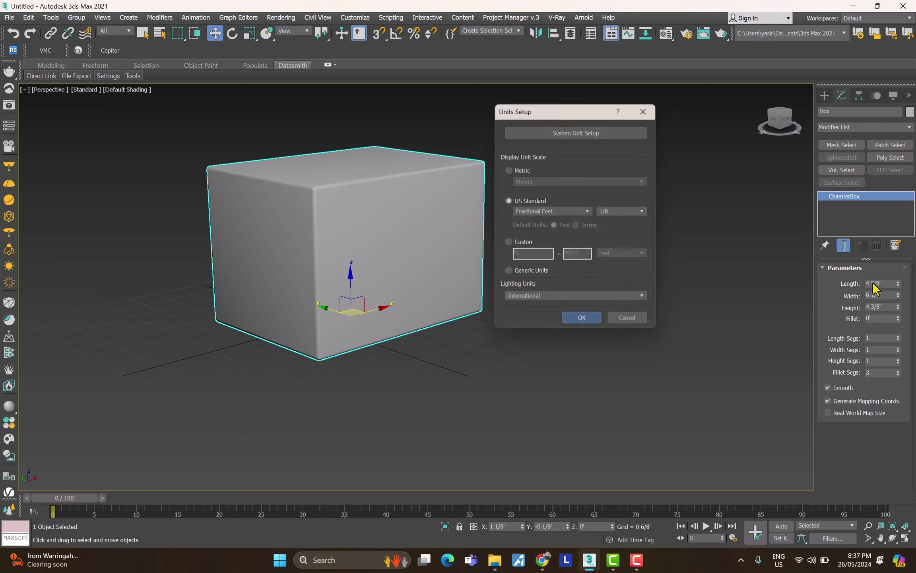
# Step: Set the box's length, width and height to 4' each
pyautogui.click(898, 282)
pyautogui.click(898, 282)
pyautogui.click(898, 283)
pyautogui.click(897, 283)
pyautogui.moveTo(898, 283)
pyautogui.mouseDown()
pyautogui.moveTo(901, 262)
pyautogui.moveTo(903, 272)
pyautogui.mouseUp()
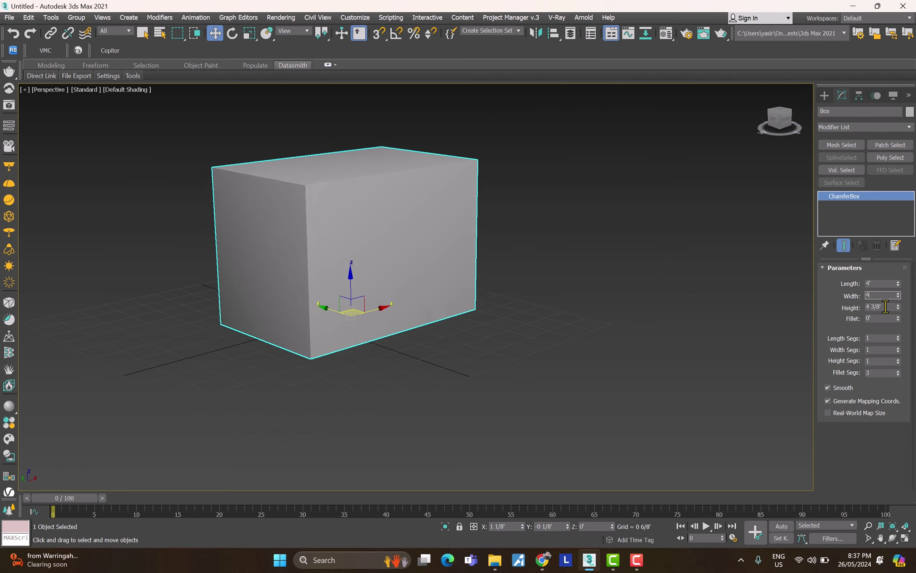
pyautogui.doubleClick(881, 307)
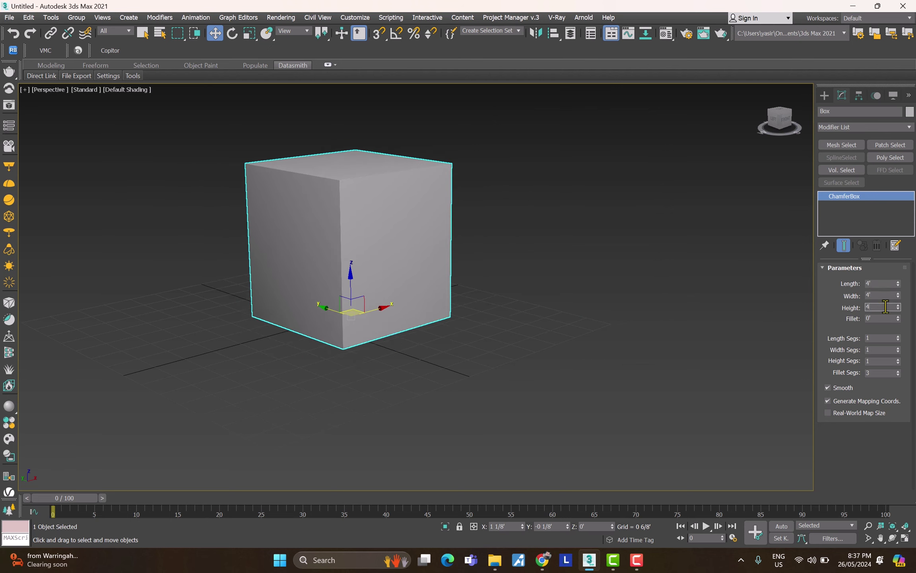
pyautogui.write('4')
pyautogui.press('Tab')
pyautogui.click(874, 284)
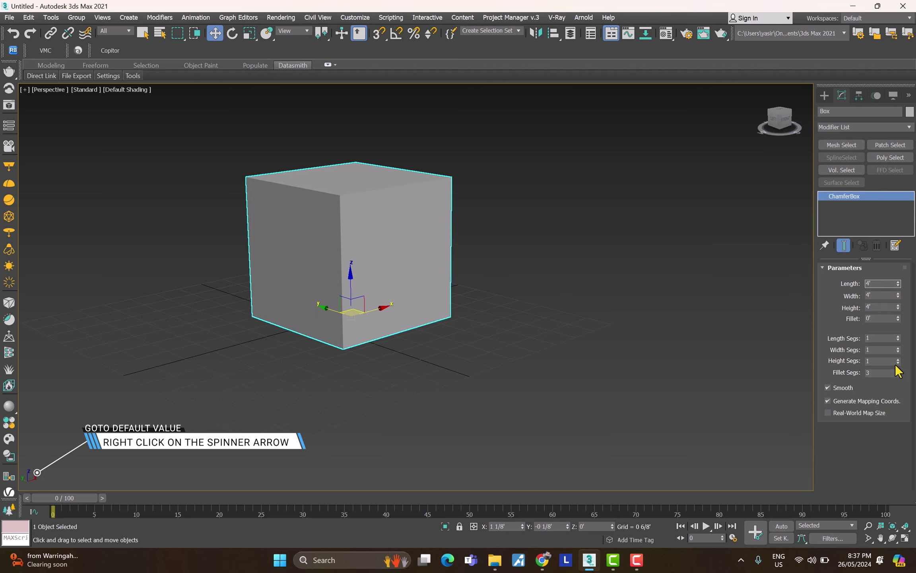
# Step: Try 102 length segments on the box, inspect its upper face, and reset the count to 1
pyautogui.moveTo(898, 338); pyautogui.dragTo(898, 330)
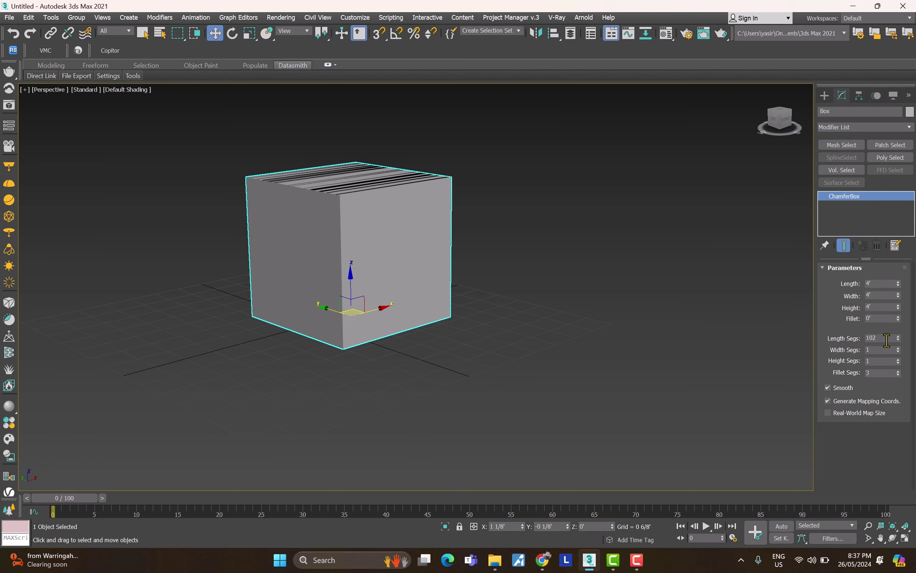
pyautogui.scroll(5, 365, 190)
pyautogui.keyDown('alt'); pyautogui.moveTo(376, 190); pyautogui.dragTo(436, 214, button='middle'); pyautogui.keyUp('alt')
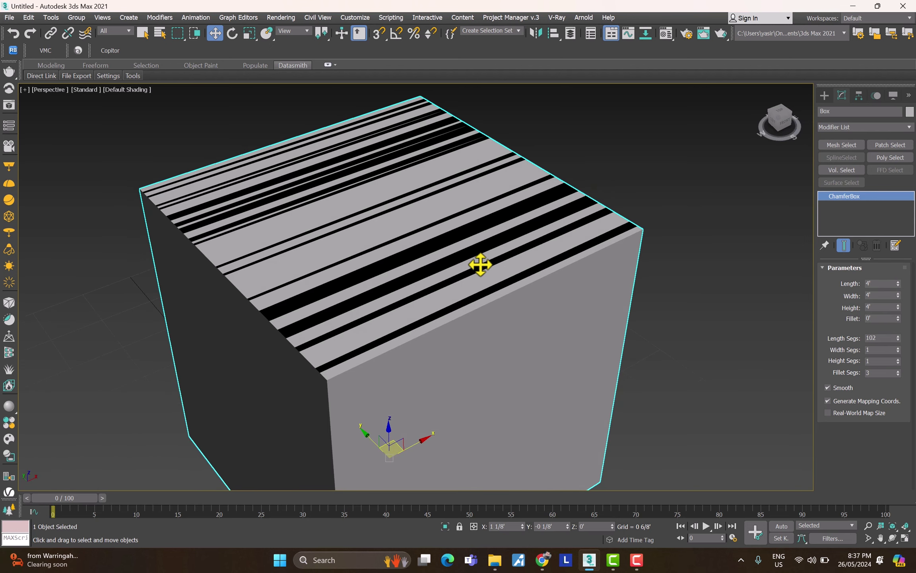
pyautogui.rightClick(897, 338)
pyautogui.scroll(-5, 777, 360)
# Step: Set the box's fillet to 0.1 to round its edges
pyautogui.keyDown('alt'); pyautogui.moveTo(776, 360); pyautogui.dragTo(637, 297, button='middle'); pyautogui.keyUp('alt')
pyautogui.doubleClick(886, 319)
pyautogui.write('0.1')
pyautogui.press('Return')
pyautogui.keyDown('alt'); pyautogui.moveTo(469, 276); pyautogui.dragTo(491, 291, button='middle'); pyautogui.keyUp('alt')
pyautogui.moveTo(625, 323); pyautogui.dragTo(611, 315, button='middle')
# Step: Set the box's length, width and height segments to 4 each
pyautogui.moveTo(871, 338); pyautogui.dragTo(853, 336)
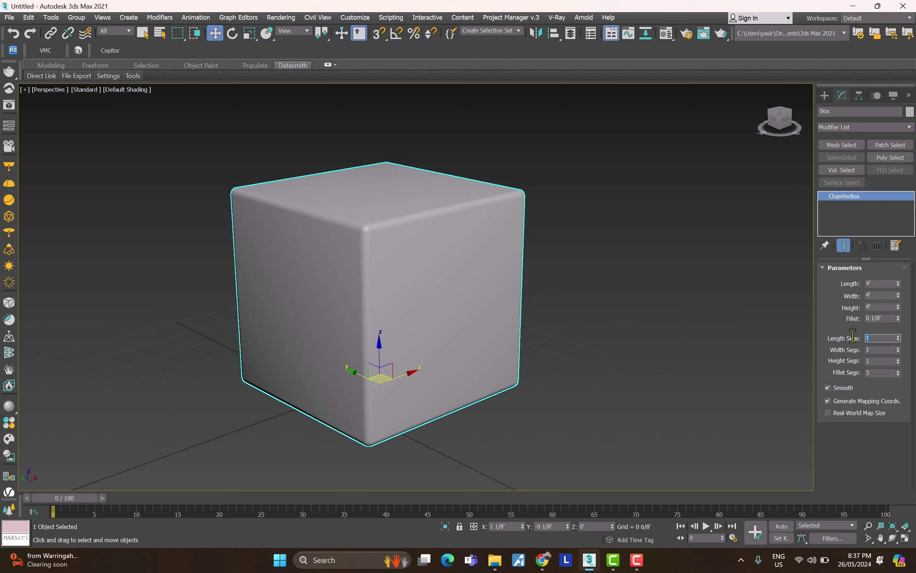
pyautogui.write('4')
pyautogui.press('Tab')
pyautogui.write('4')
pyautogui.press('Tab')
pyautogui.write('4')
pyautogui.press('Tab')
pyautogui.keyDown('alt'); pyautogui.moveTo(608, 356); pyautogui.dragTo(558, 350, button='middle'); pyautogui.keyUp('alt')
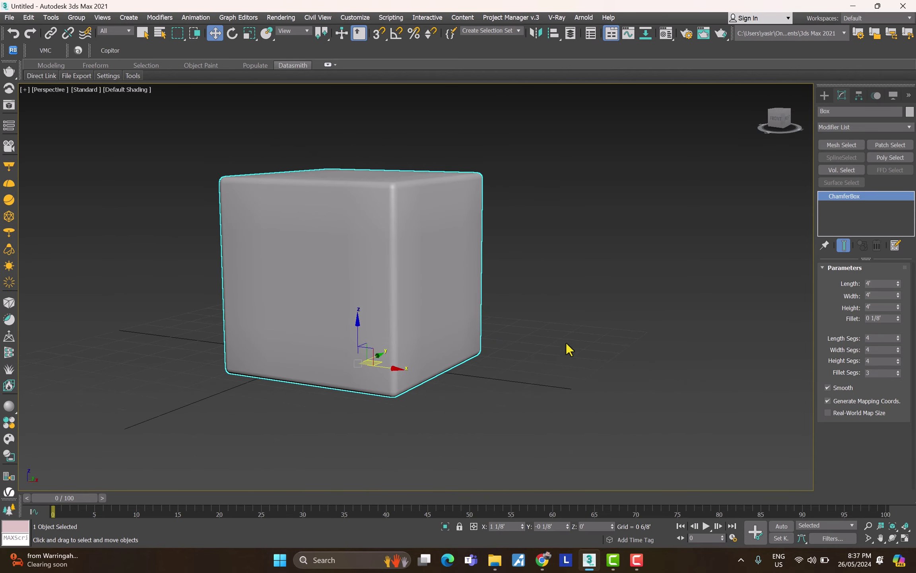
# Step: Show all four viewports and inspect the box's segment lines in the wireframe views
pyautogui.hotkey('alt', 'w')
pyautogui.click(605, 183)
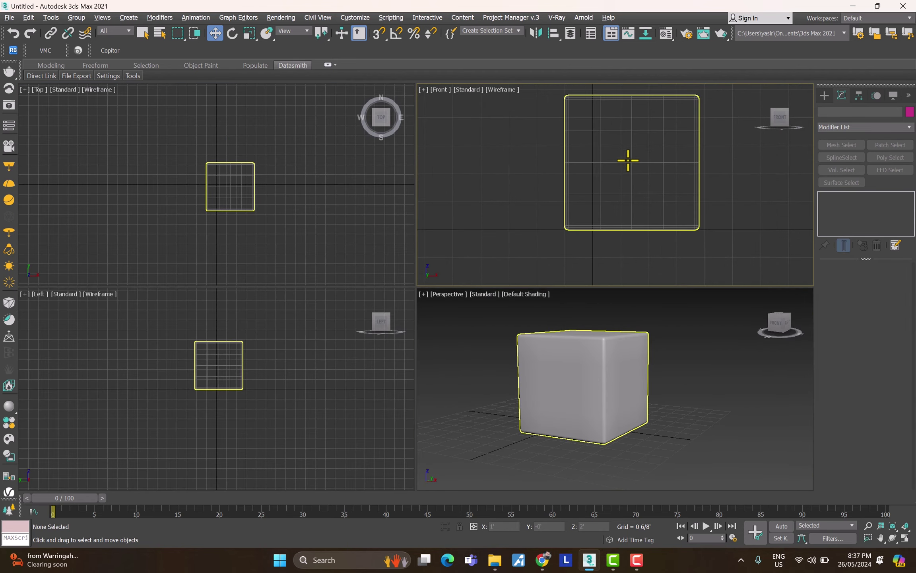
pyautogui.scroll(-3, 617, 178)
pyautogui.scroll(6, 238, 208)
pyautogui.scroll(5, 245, 364)
pyautogui.click(621, 393)
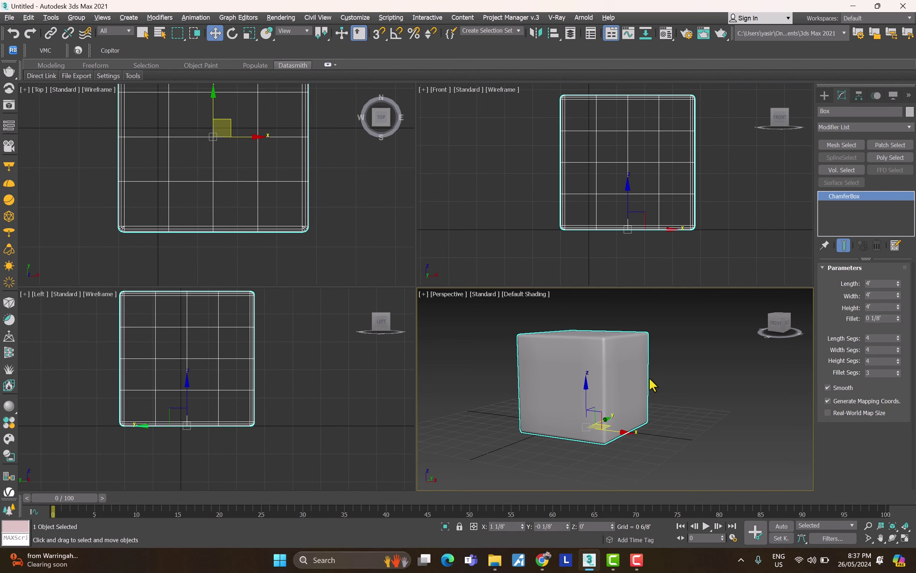
# Step: Try wireframe display in the Perspective viewport, and show the selected box there maximized in shaded Edged Faces mode
pyautogui.click(675, 382)
pyautogui.press('F3')
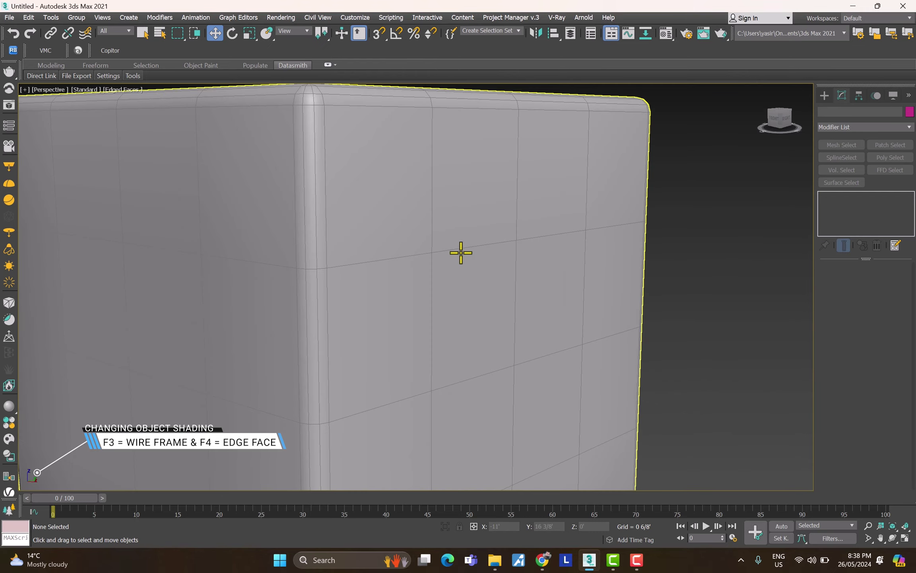
pyautogui.scroll(-4, 461, 252)
pyautogui.keyDown('alt'); pyautogui.moveTo(461, 252); pyautogui.dragTo(488, 299, button='middle'); pyautogui.keyUp('alt')
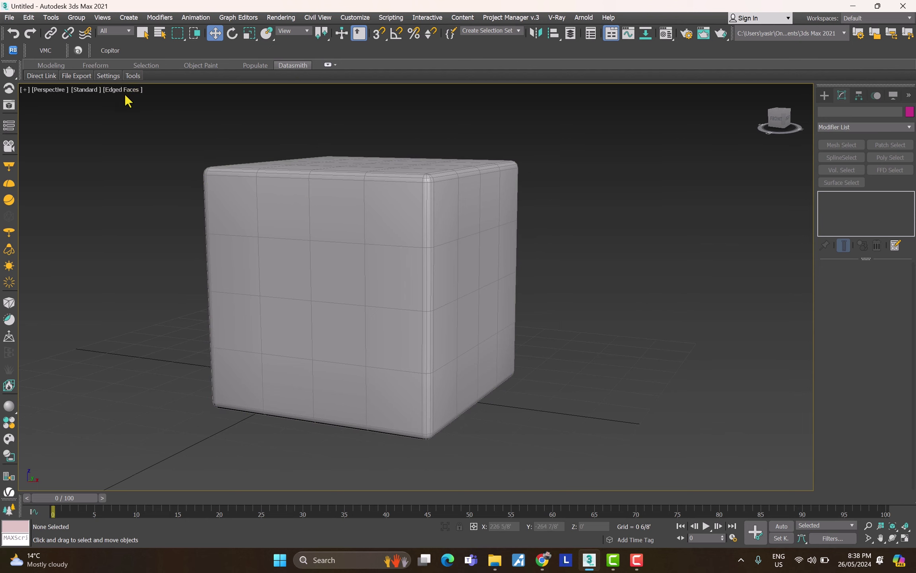
pyautogui.click(358, 169)
pyautogui.keyDown('alt'); pyautogui.moveTo(446, 248); pyautogui.dragTo(566, 276, button='middle'); pyautogui.keyUp('alt')
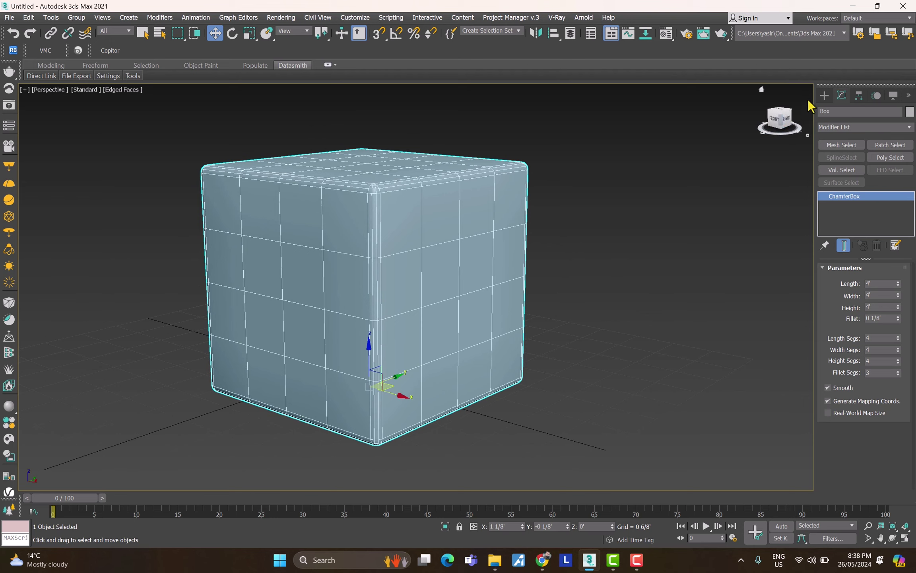
# Step: Enable Real-World Map Size in the chamfer box's parameters
pyautogui.click(824, 96)
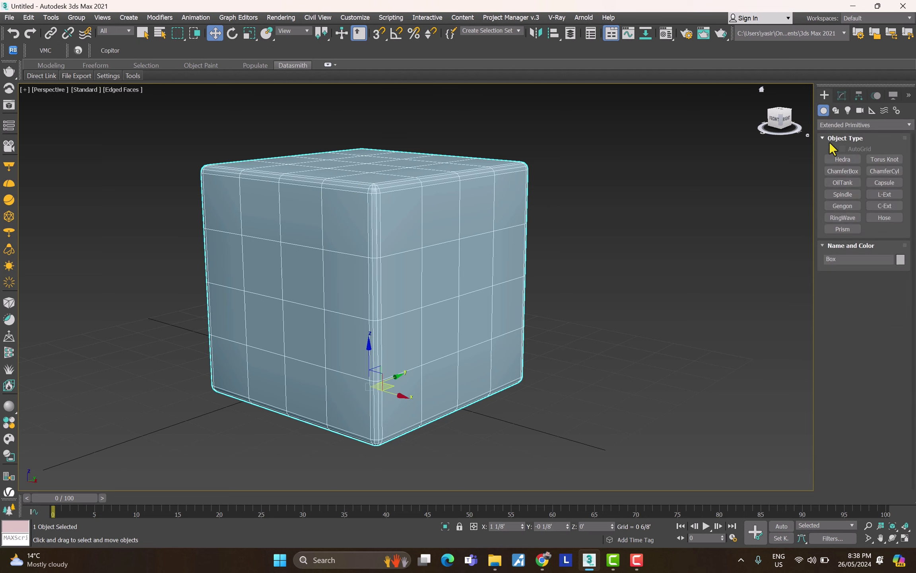
pyautogui.click(841, 95)
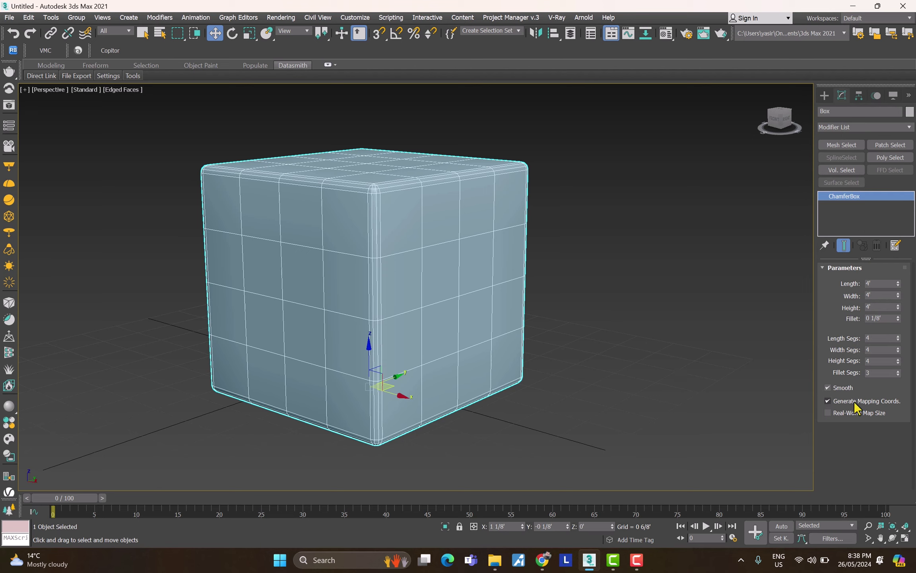
pyautogui.click(866, 412)
# Step: Convert the chamfer box to an Editable Poly and deselect it
pyautogui.rightClick(361, 211)
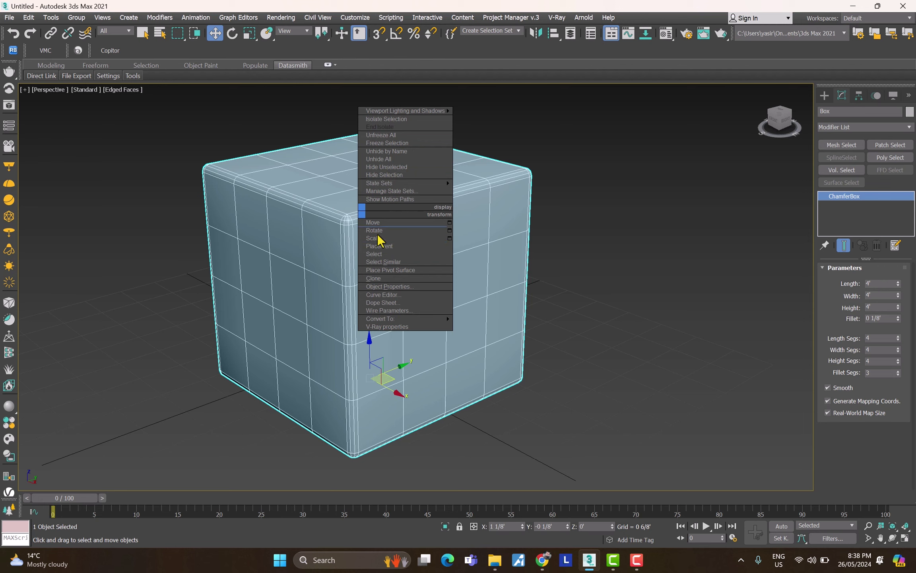
pyautogui.moveTo(438, 324)
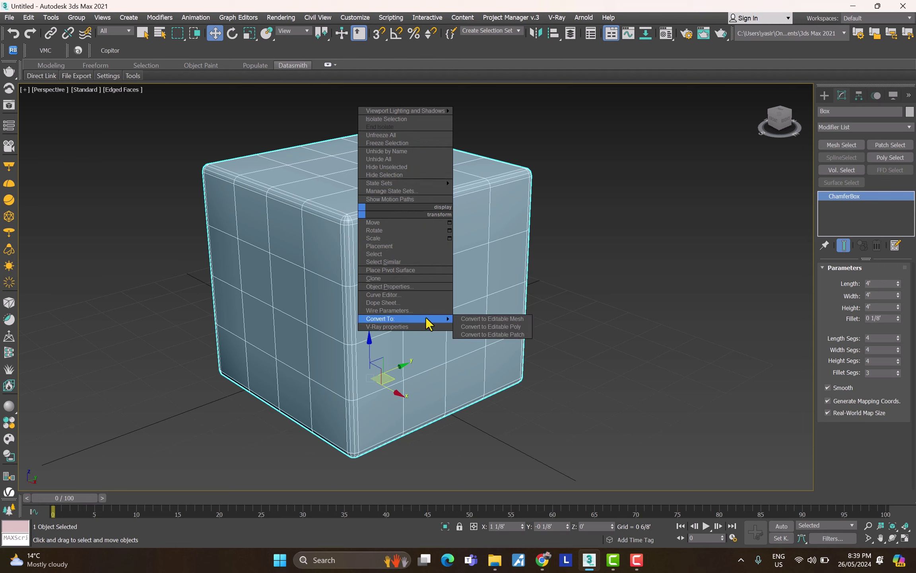
pyautogui.click(485, 325)
pyautogui.click(581, 305)
# Step: Convert the box to an Editable Mesh and back to an Editable Poly
pyautogui.click(446, 240)
pyautogui.rightClick(447, 240)
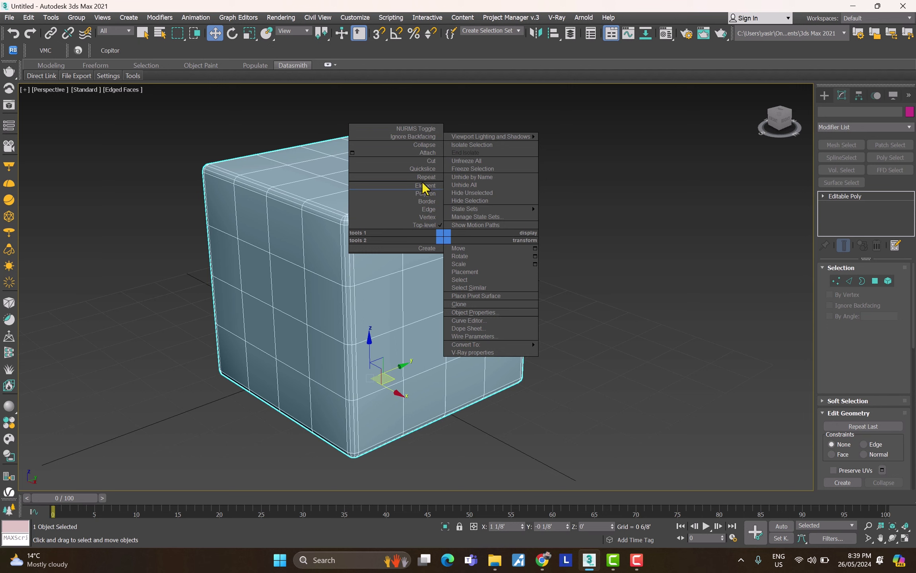
pyautogui.click(486, 346)
pyautogui.rightClick(425, 207)
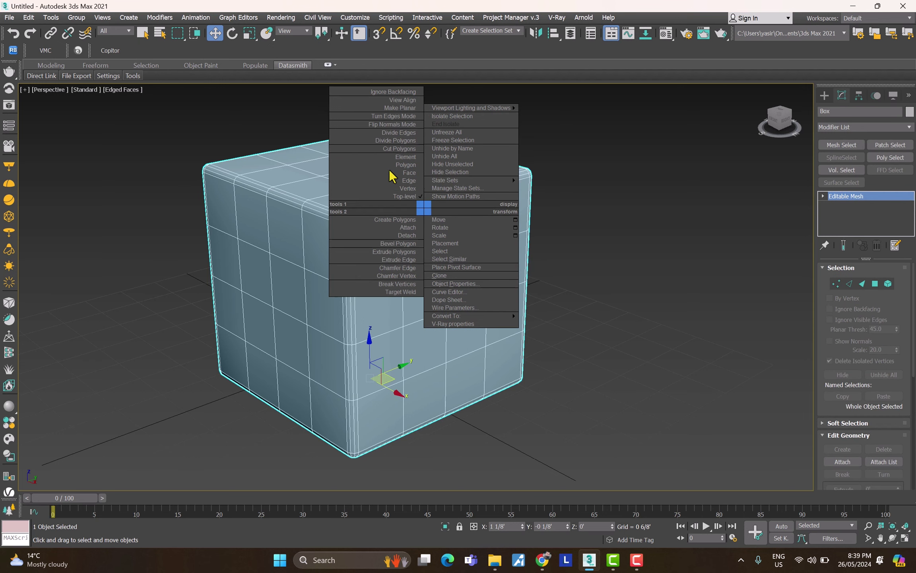
pyautogui.moveTo(497, 316)
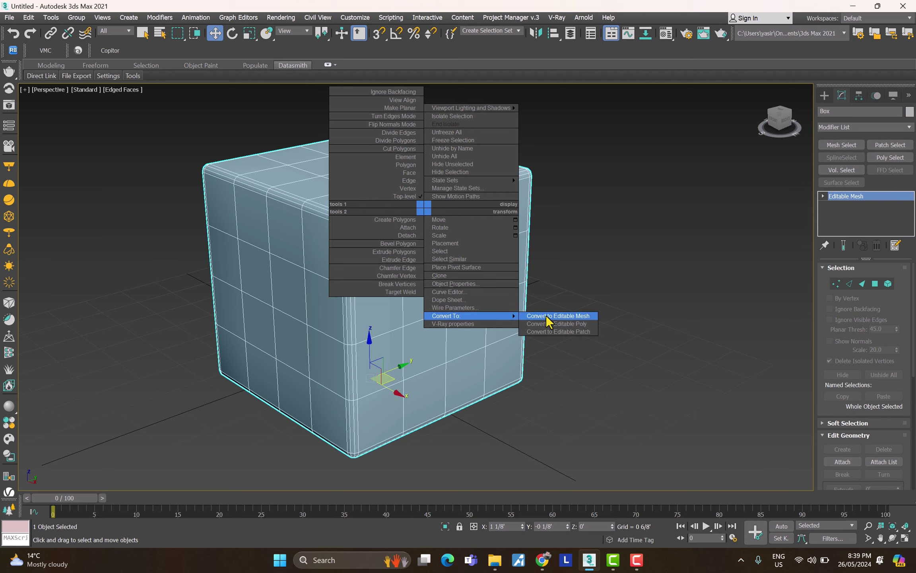
pyautogui.click(550, 323)
# Step: Try sub-object editing on the box by selecting a side-face polygon and slightly moving a side-face vertex
pyautogui.rightClick(389, 219)
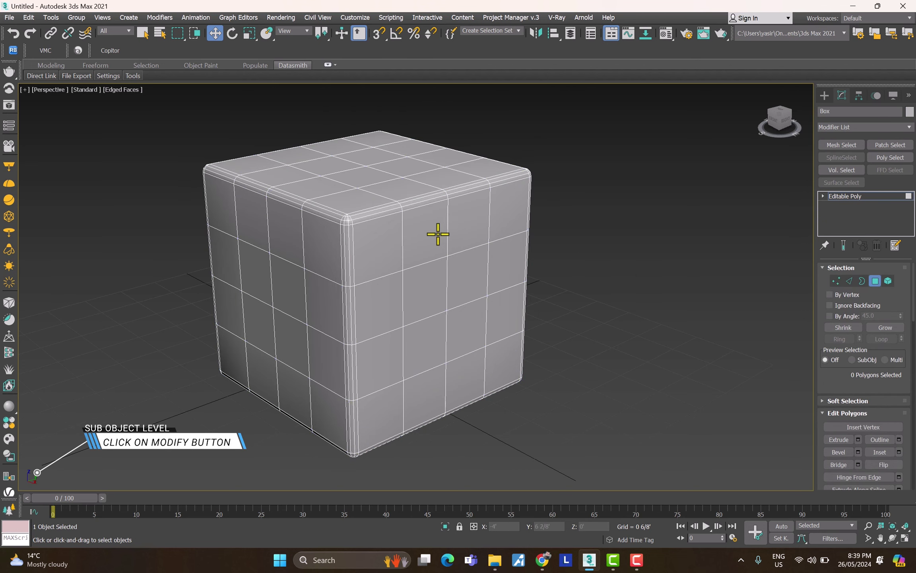
pyautogui.click(437, 233)
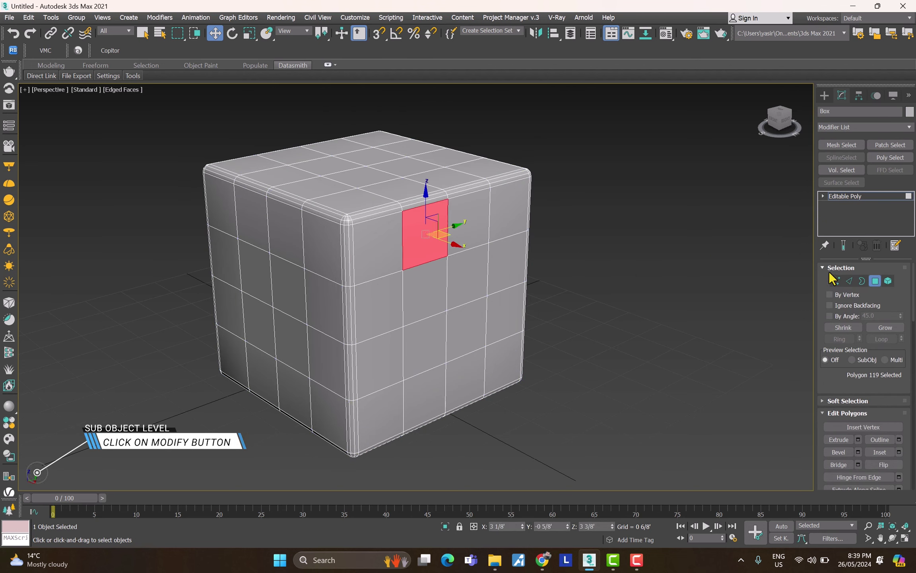
pyautogui.click(836, 281)
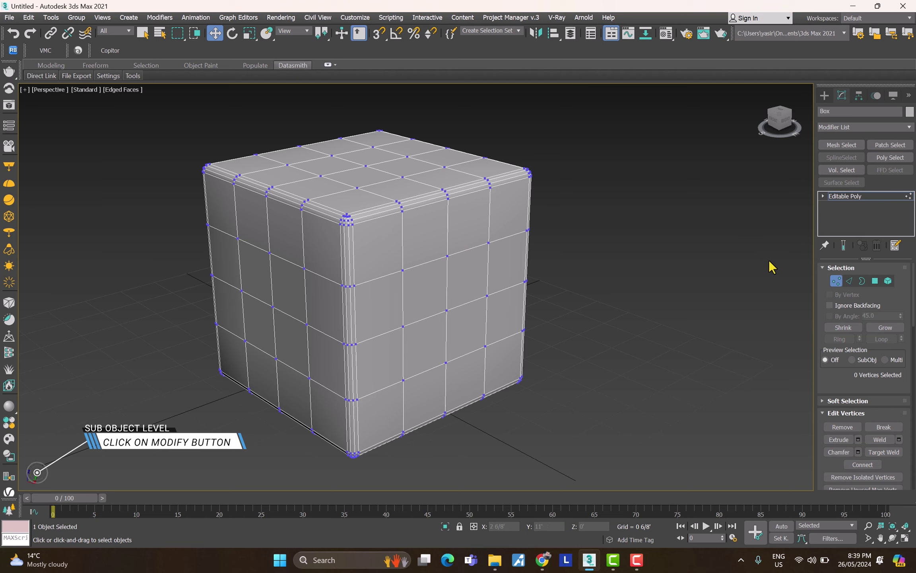
pyautogui.click(447, 254)
pyautogui.moveTo(468, 265)
pyautogui.mouseDown()
pyautogui.moveTo(519, 278)
pyautogui.moveTo(480, 253)
pyautogui.moveTo(466, 255)
pyautogui.mouseUp()
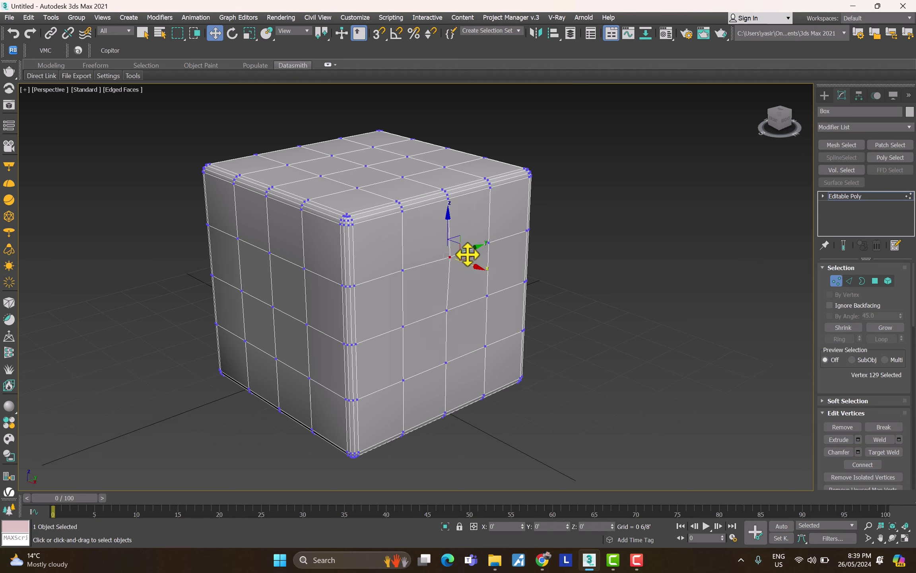
pyautogui.click(650, 264)
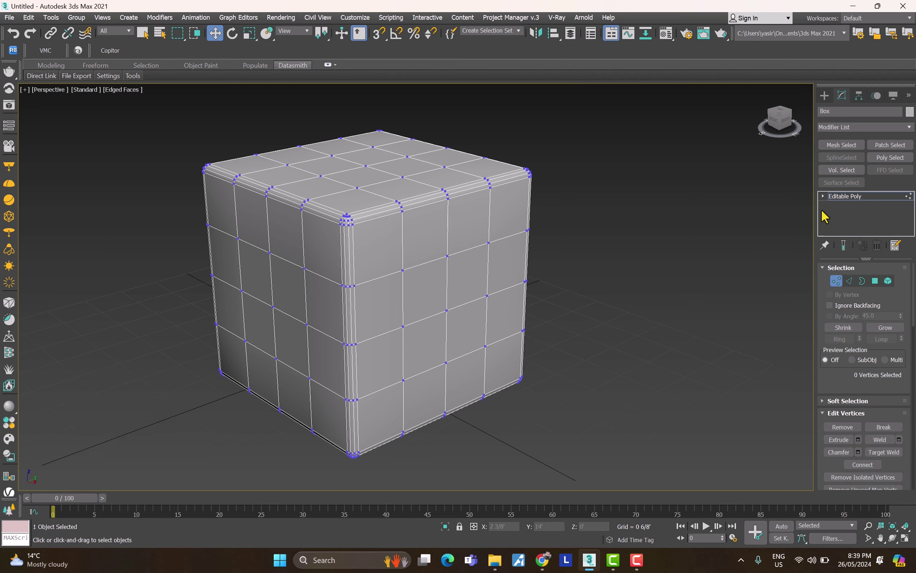
# Step: Leave the vertex level of the Editable Poly and reselect the whole box
pyautogui.click(842, 199)
pyautogui.click(587, 245)
pyautogui.click(453, 242)
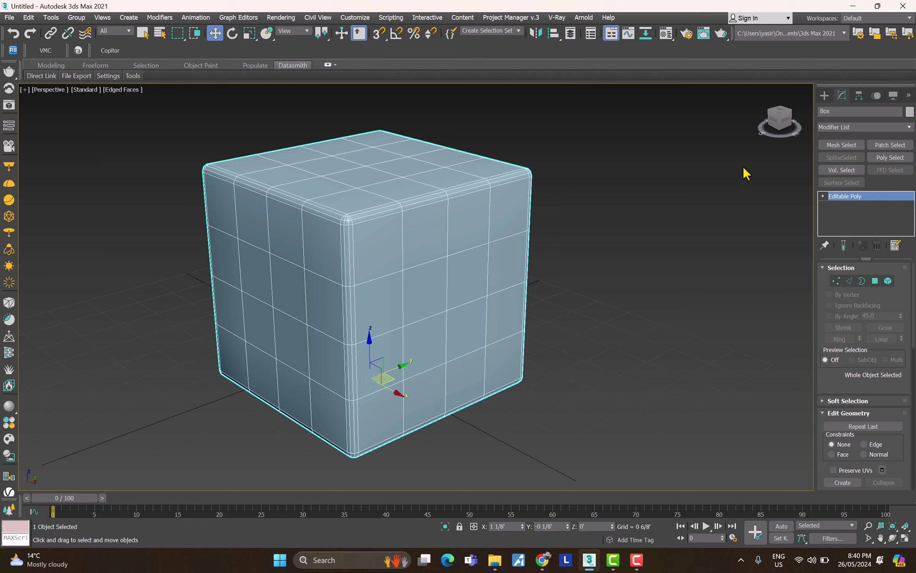
# Step: Browse the modifiers available for the box and the point-of-view options of the Perspective viewport
pyautogui.click(841, 130)
pyautogui.scroll(-8, 864, 296)
pyautogui.scroll(-13, 868, 303)
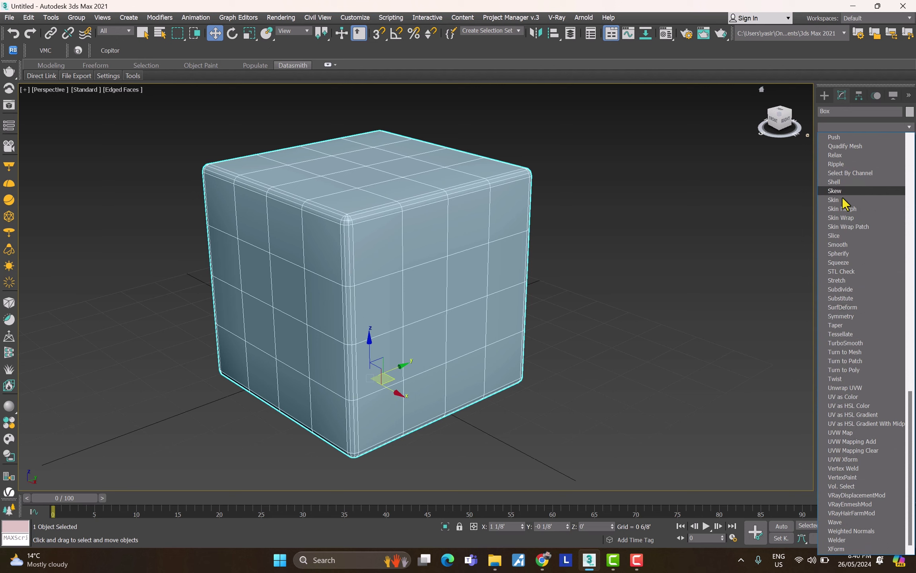
pyautogui.click(653, 225)
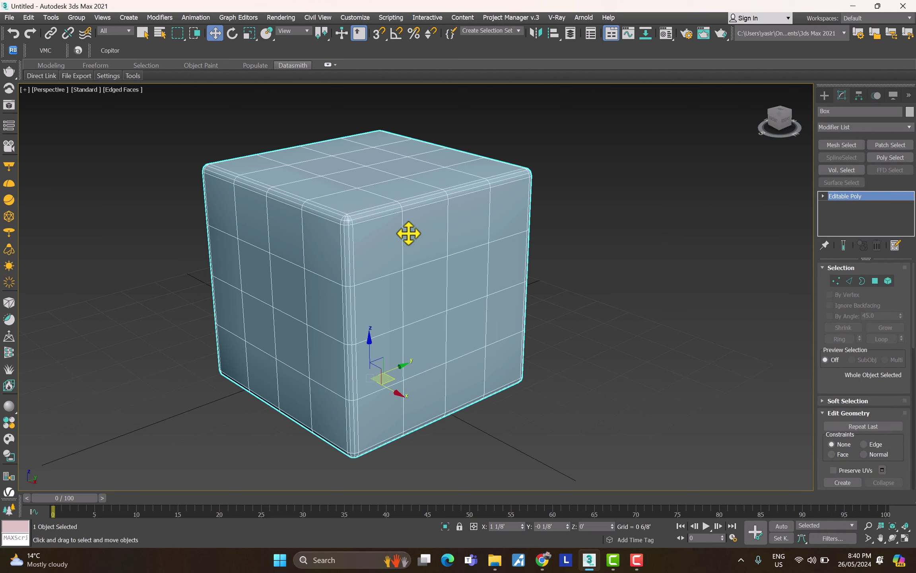
pyautogui.click(48, 91)
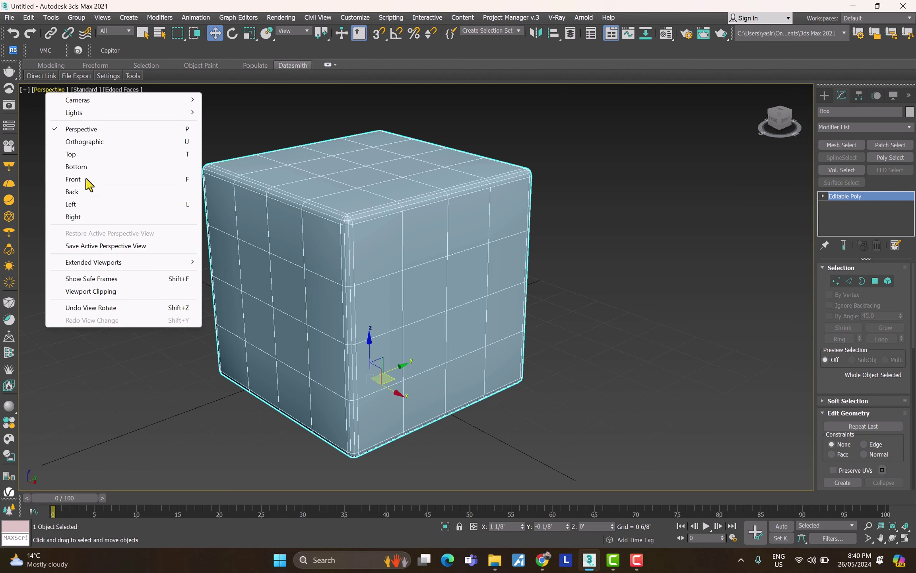
pyautogui.click(81, 90)
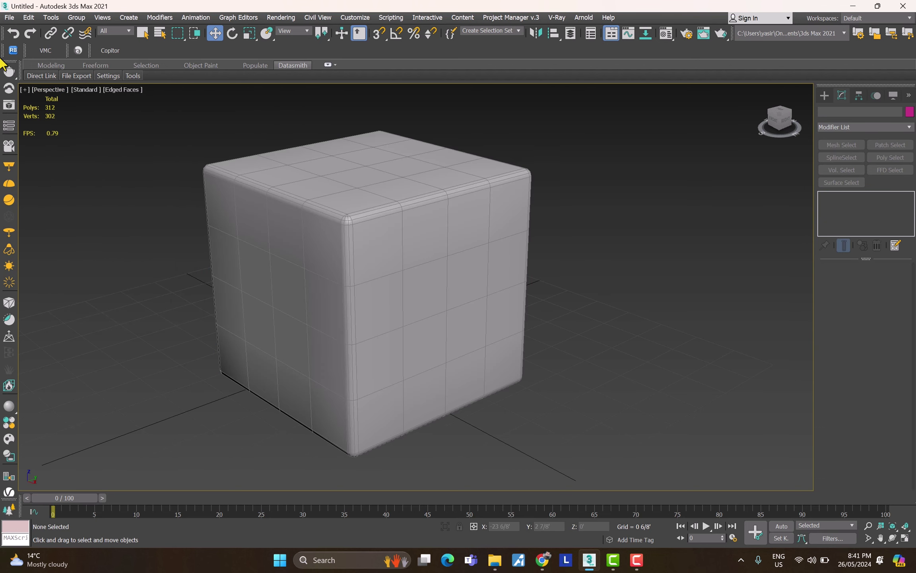
# Step: Show the polygon, vertex and FPS statistics in the Perspective viewport and reselect the box
pyautogui.moveTo(147, 172); pyautogui.dragTo(131, 198, button='middle')
pyautogui.moveTo(203, 198); pyautogui.dragTo(191, 204, button='middle')
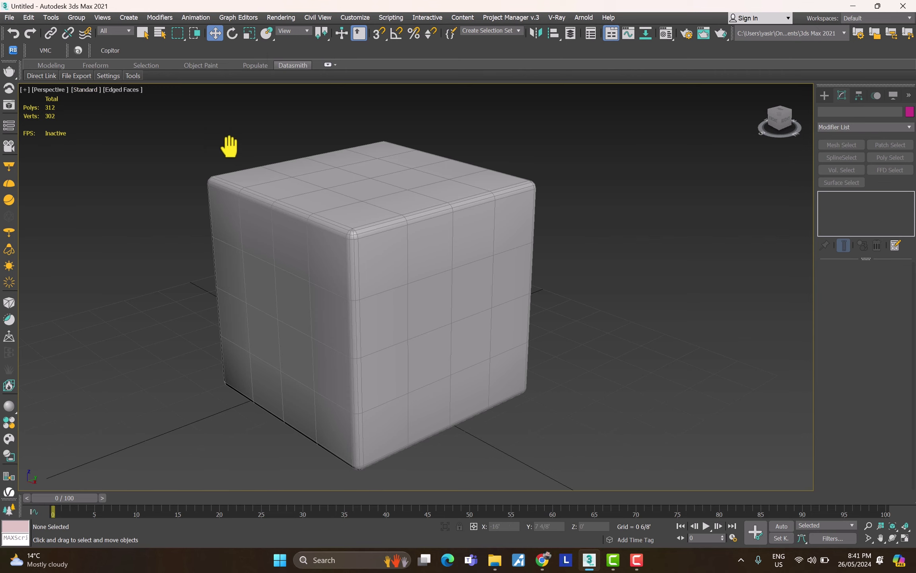
pyautogui.scroll(2, 331, 181)
pyautogui.scroll(-2, 331, 180)
pyautogui.moveTo(332, 181); pyautogui.dragTo(342, 186, button='middle')
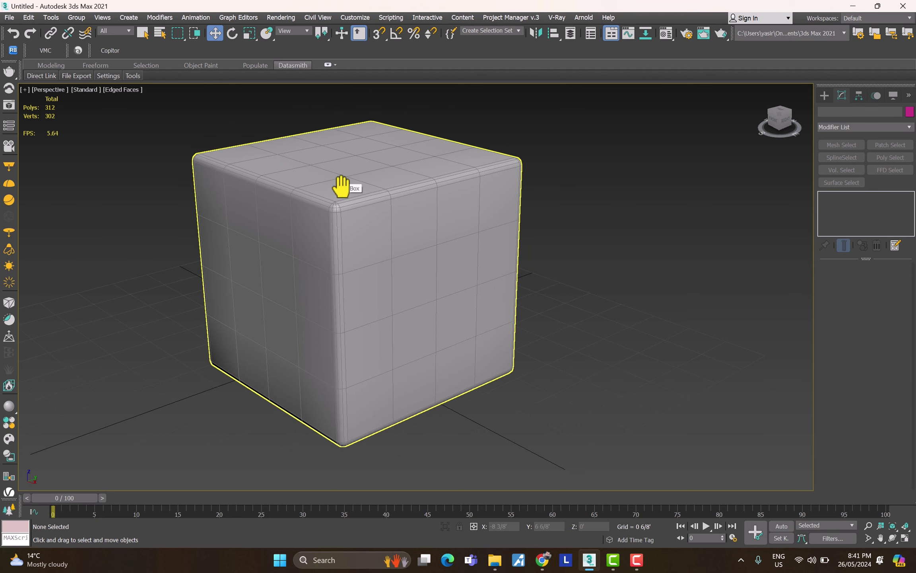
pyautogui.click(352, 198)
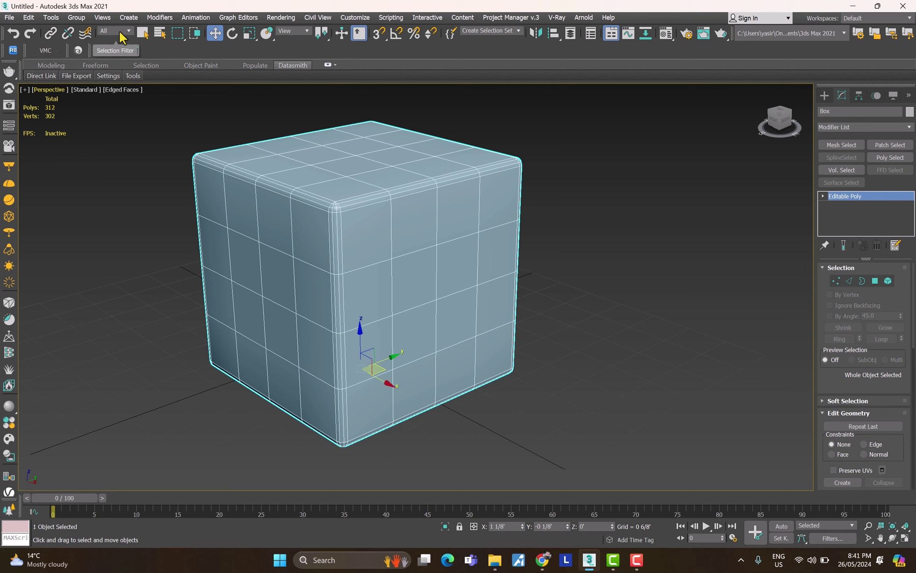
# Step: Create a standard Free camera on the ground beside the box and leave the creation mode
pyautogui.click(826, 96)
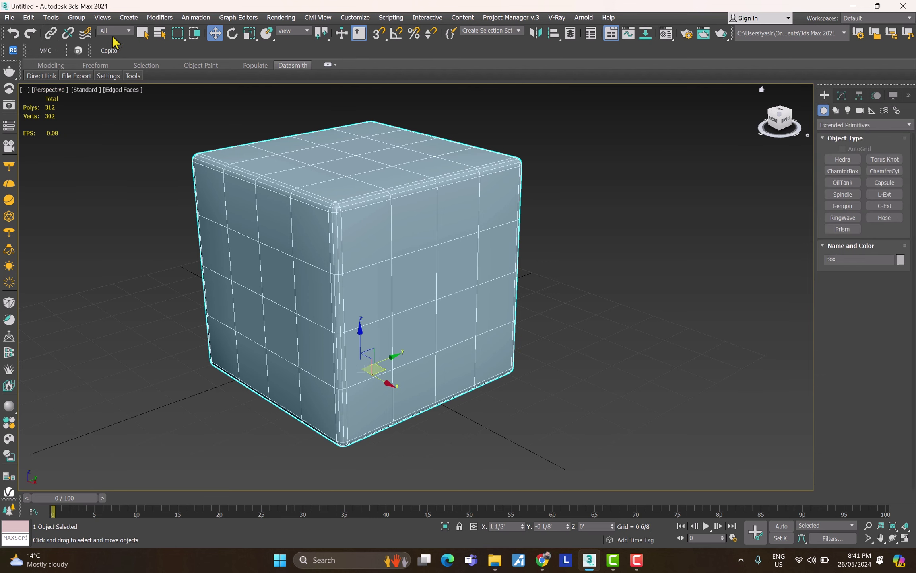
pyautogui.click(860, 110)
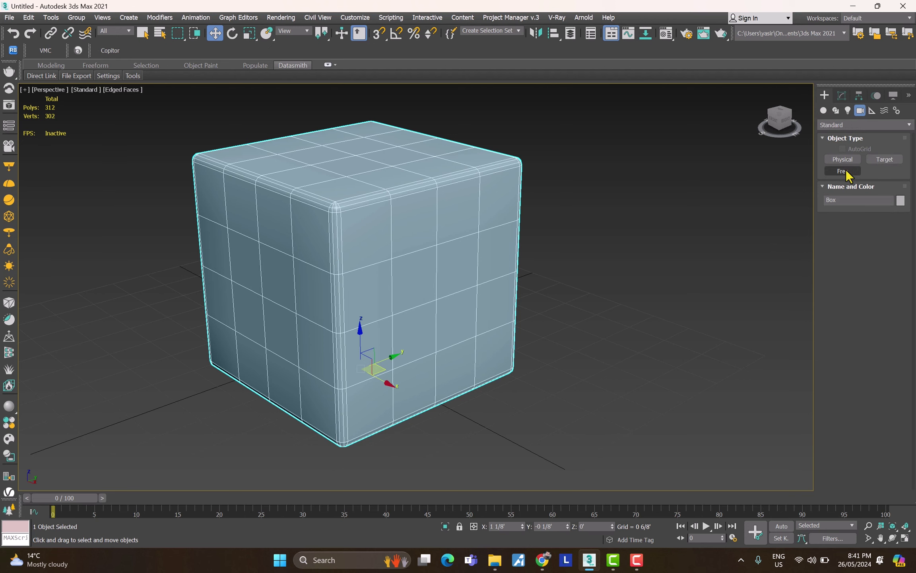
pyautogui.click(843, 170)
pyautogui.click(688, 294)
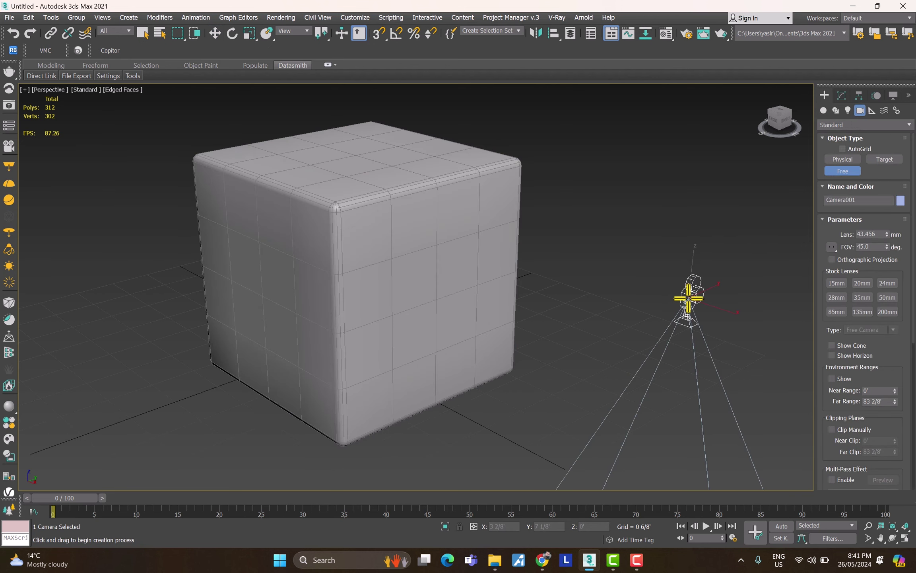
pyautogui.rightClick(652, 249)
# Step: Try crossing region selection over the box and camera and clear the selection
pyautogui.click(610, 341)
pyautogui.moveTo(710, 392); pyautogui.dragTo(488, 227)
pyautogui.click(644, 342)
pyautogui.moveTo(691, 382); pyautogui.dragTo(443, 196)
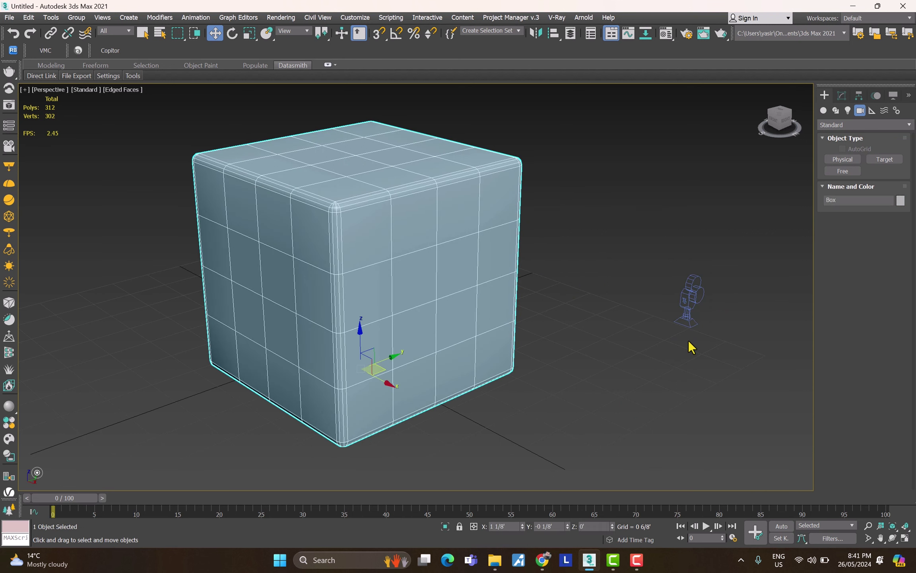
pyautogui.click(628, 353)
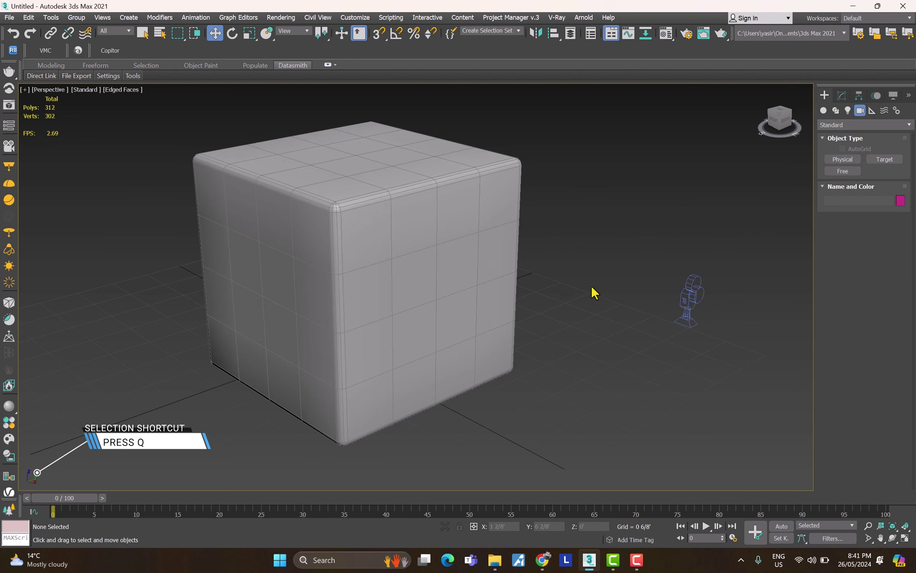
pyautogui.moveTo(579, 286); pyautogui.dragTo(558, 277, button='middle')
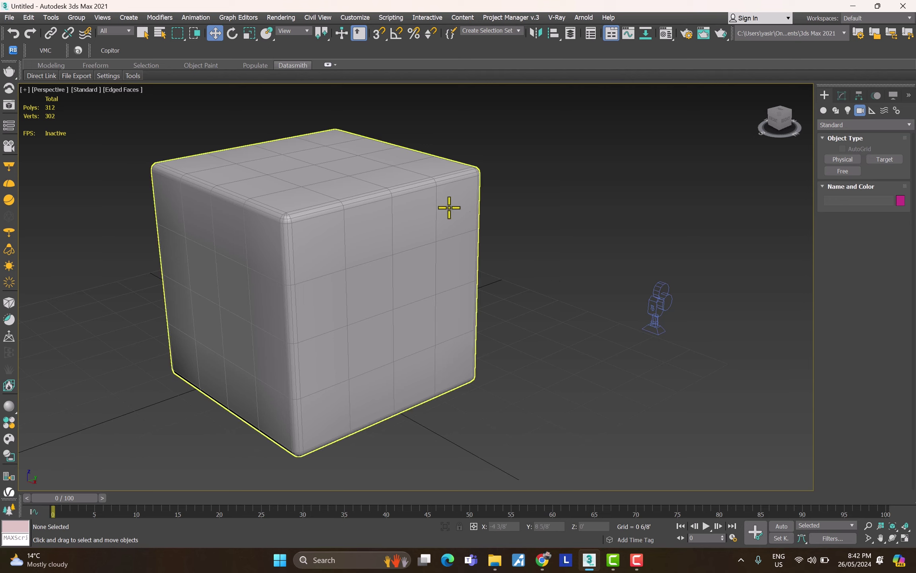
# Step: Restrict the selection filter to Geometry and test it by selecting and deselecting the box
pyautogui.click(122, 31)
pyautogui.click(119, 46)
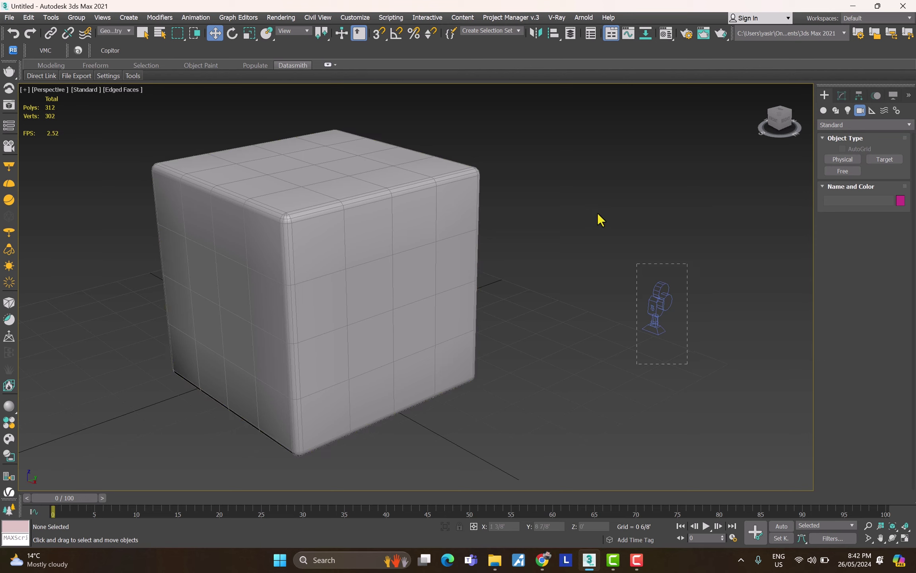
pyautogui.click(442, 216)
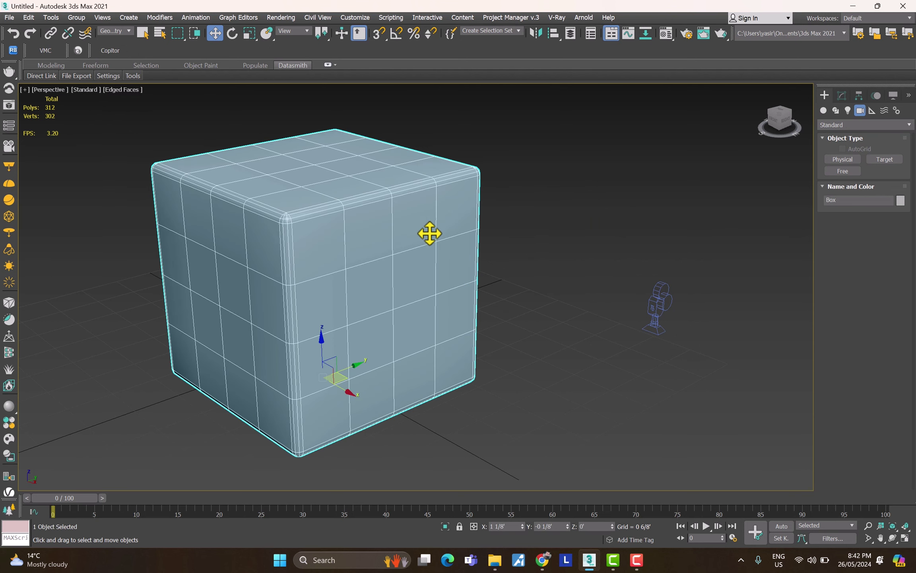
pyautogui.click(493, 174)
# Step: Try region selections over the box from different directions with the Geometry filter active
pyautogui.scroll(-2, 494, 162)
pyautogui.scroll(-3, 248, 162)
pyautogui.moveTo(445, 104); pyautogui.dragTo(236, 313)
pyautogui.click(210, 201)
pyautogui.moveTo(210, 201); pyautogui.dragTo(197, 231, button='middle')
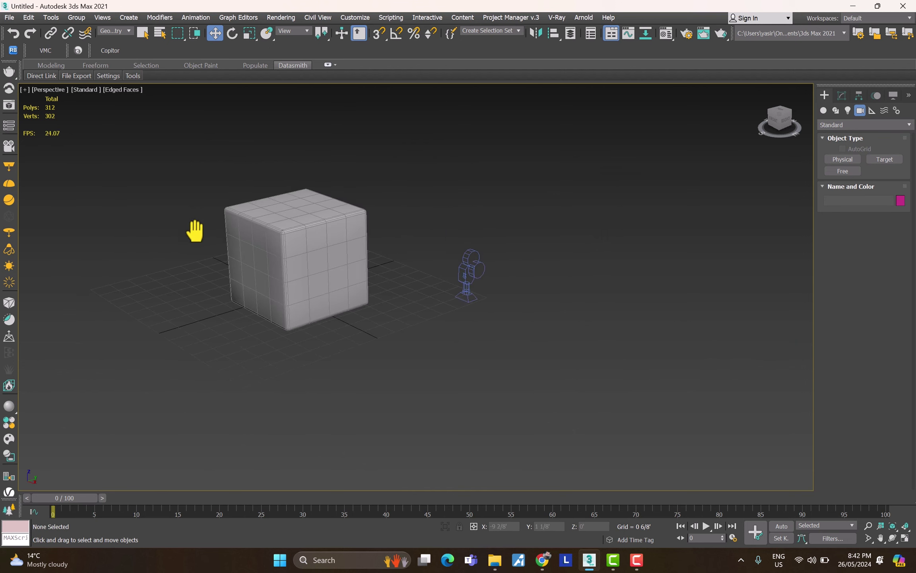
pyautogui.scroll(3, 252, 238)
pyautogui.moveTo(164, 159); pyautogui.dragTo(375, 351)
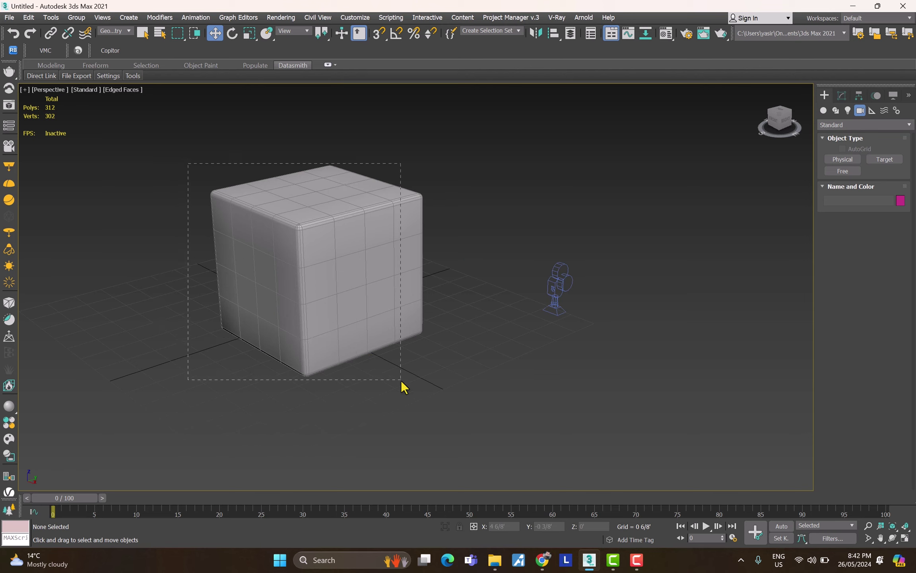
pyautogui.moveTo(440, 382); pyautogui.dragTo(466, 394)
# Step: Set the selection filter back to All and select the box
pyautogui.click(113, 32)
pyautogui.click(111, 38)
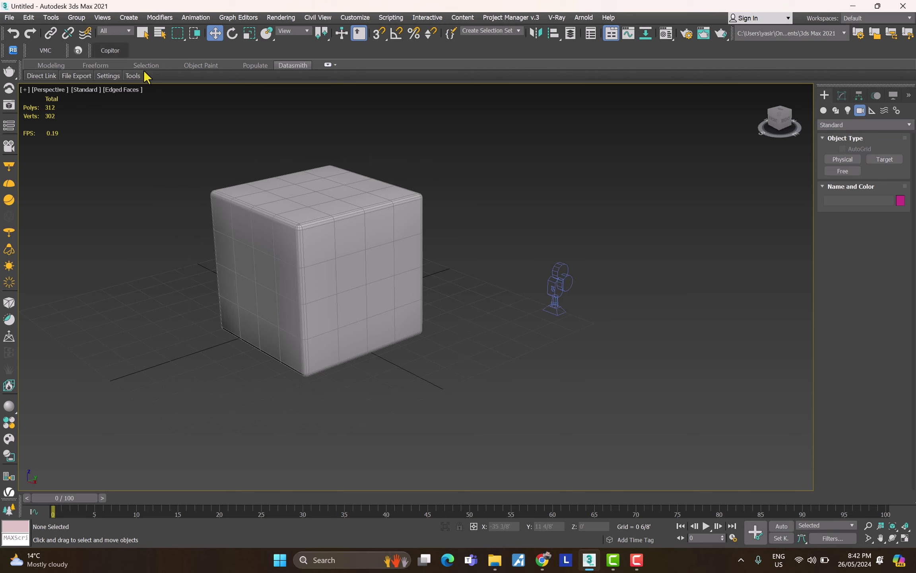
pyautogui.click(237, 204)
pyautogui.moveTo(184, 164); pyautogui.dragTo(225, 203)
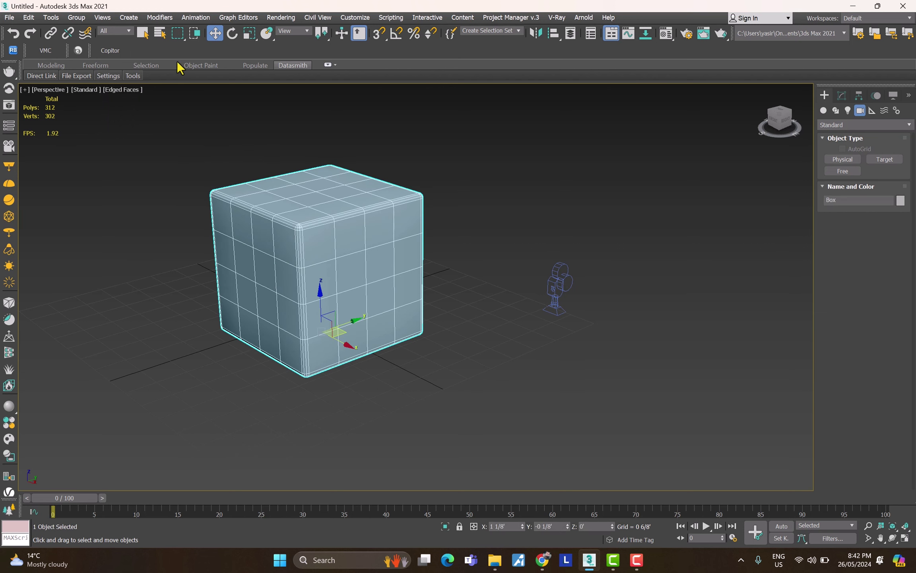
# Step: Try region selection on the box in Window mode and look at the available selection region shapes
pyautogui.click(196, 35)
pyautogui.click(171, 127)
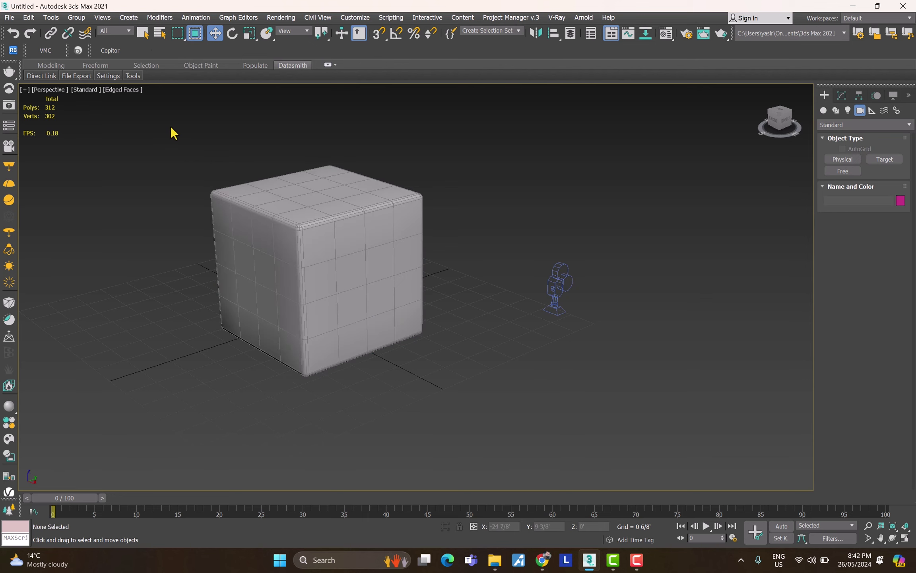
pyautogui.moveTo(352, 385); pyautogui.dragTo(355, 391)
pyautogui.moveTo(502, 436); pyautogui.dragTo(502, 436)
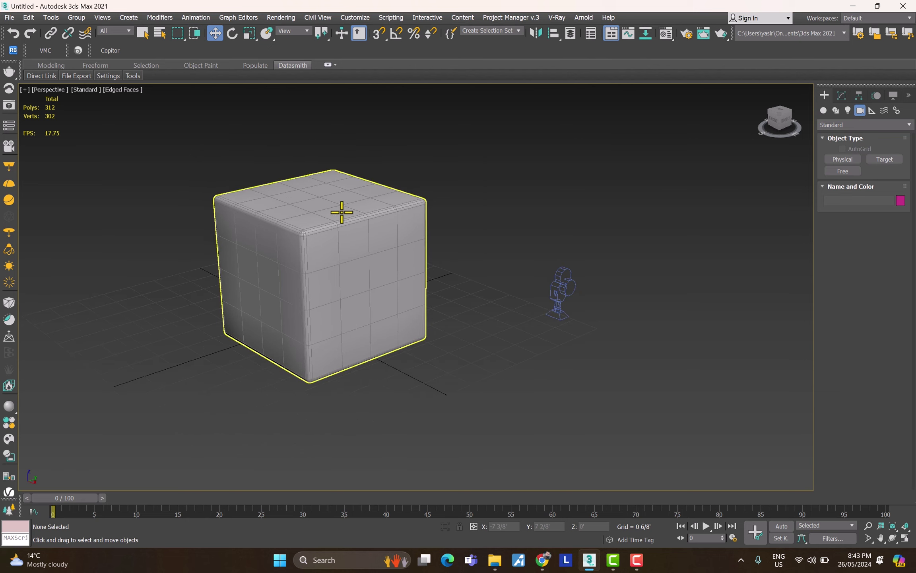
pyautogui.click(184, 40)
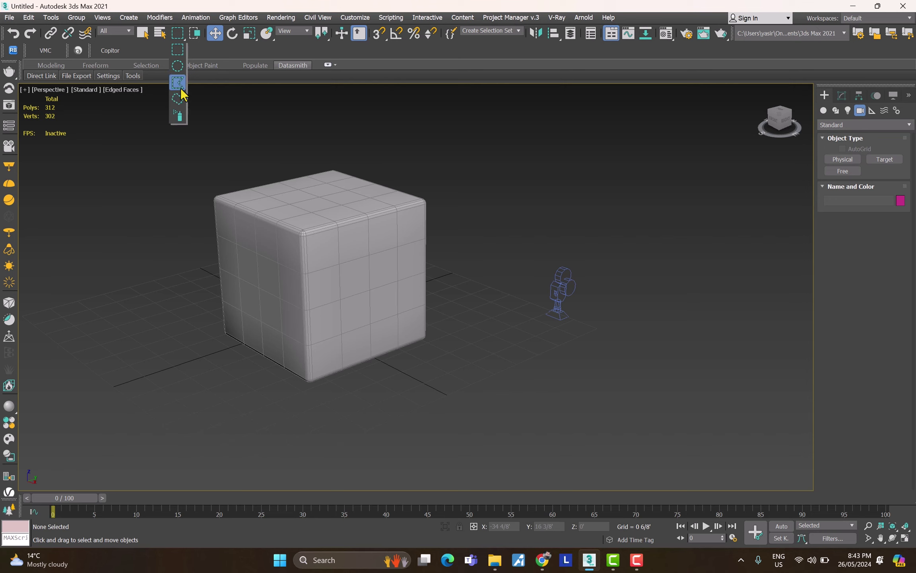
# Step: Practise panning, orbiting and zooming the Perspective view around the box and camera
pyautogui.moveTo(367, 307); pyautogui.dragTo(431, 337, button='middle')
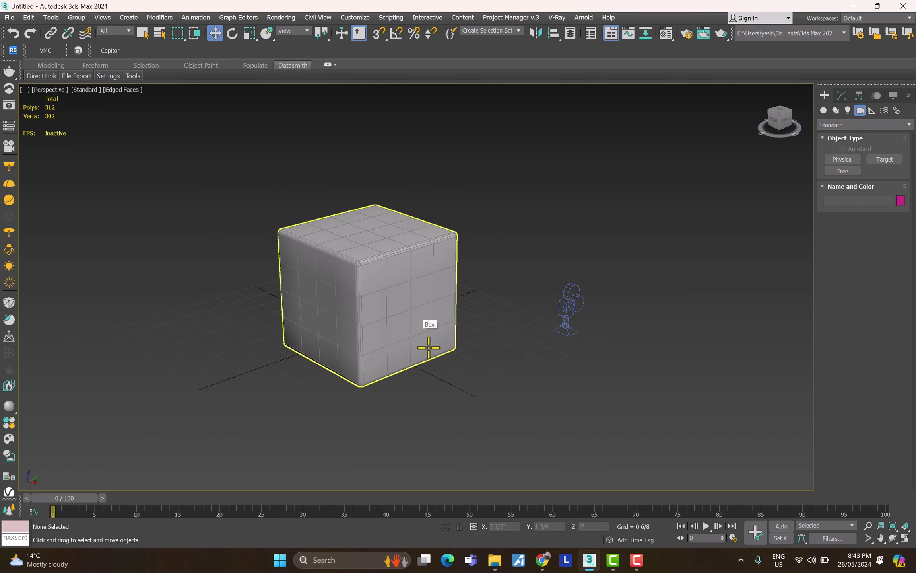
pyautogui.moveTo(411, 325); pyautogui.dragTo(457, 266, button='middle')
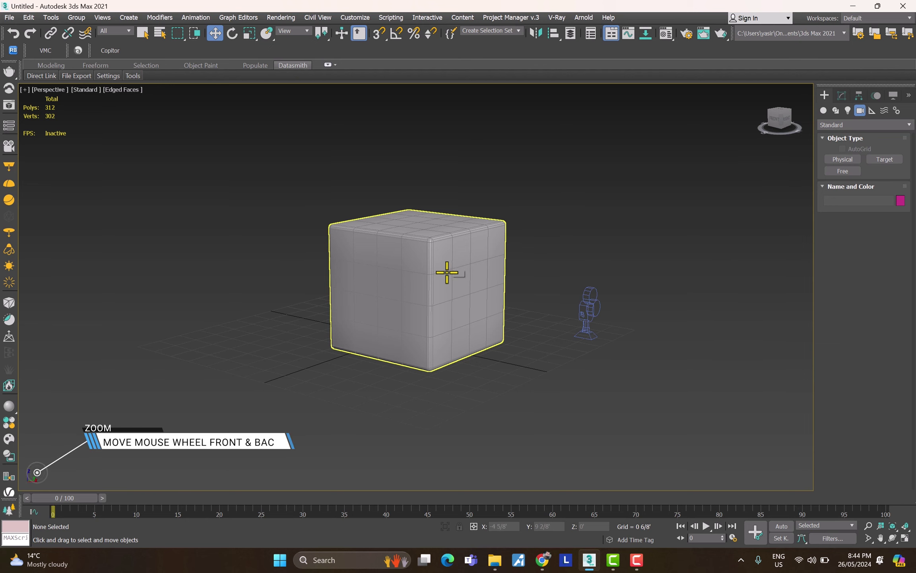
pyautogui.scroll(6, 453, 268)
pyautogui.scroll(-8, 450, 270)
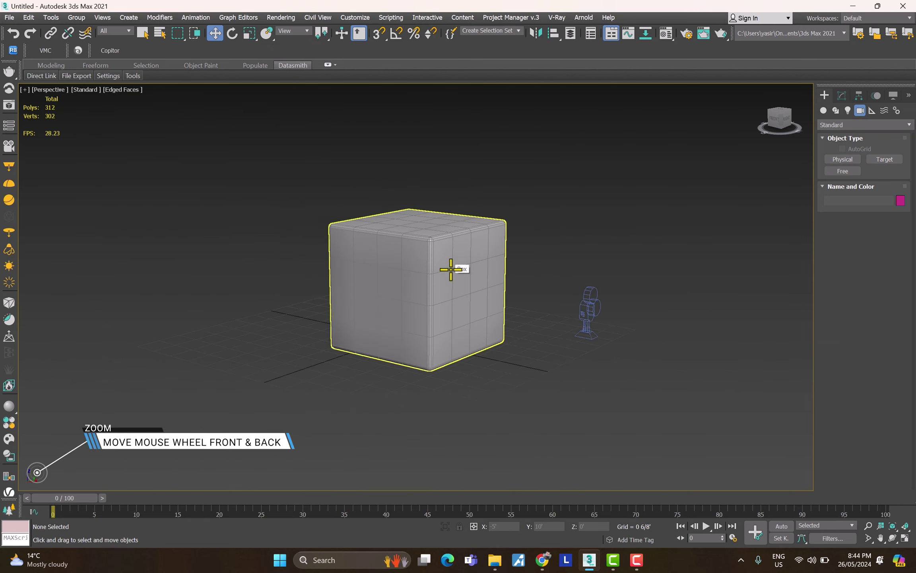
pyautogui.scroll(5, 454, 279)
pyautogui.scroll(-5, 454, 279)
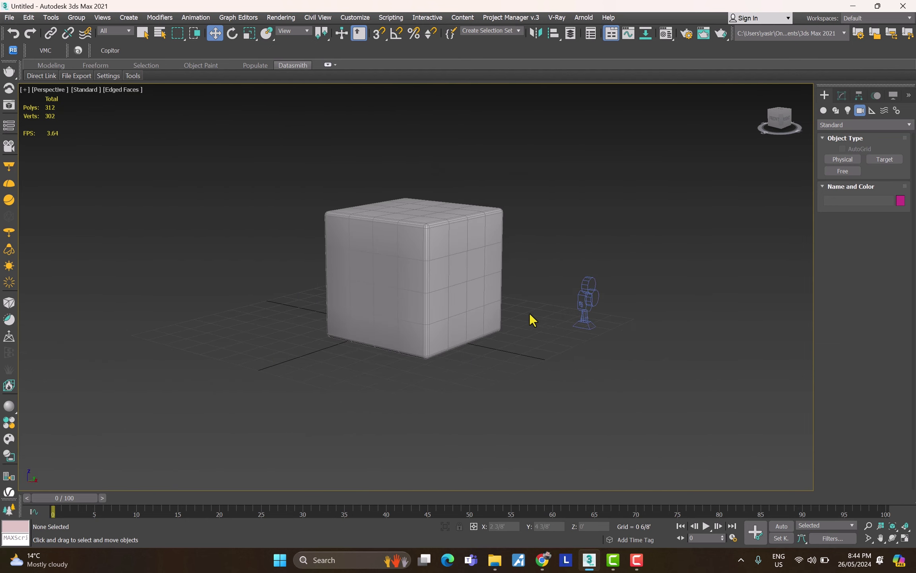
pyautogui.scroll(-3, 546, 314)
pyautogui.scroll(3, 565, 316)
pyautogui.scroll(-4, 545, 285)
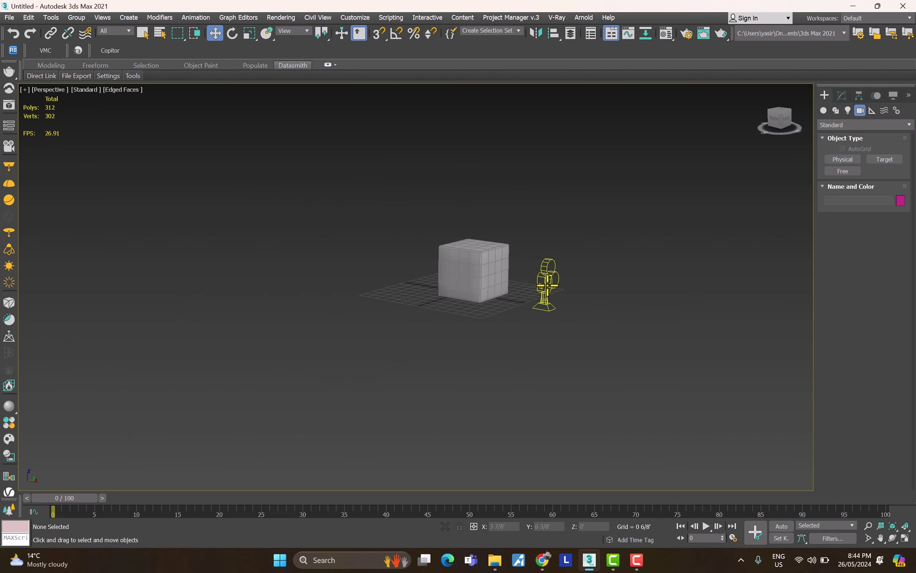
pyautogui.scroll(8, 504, 273)
pyautogui.scroll(-6, 506, 276)
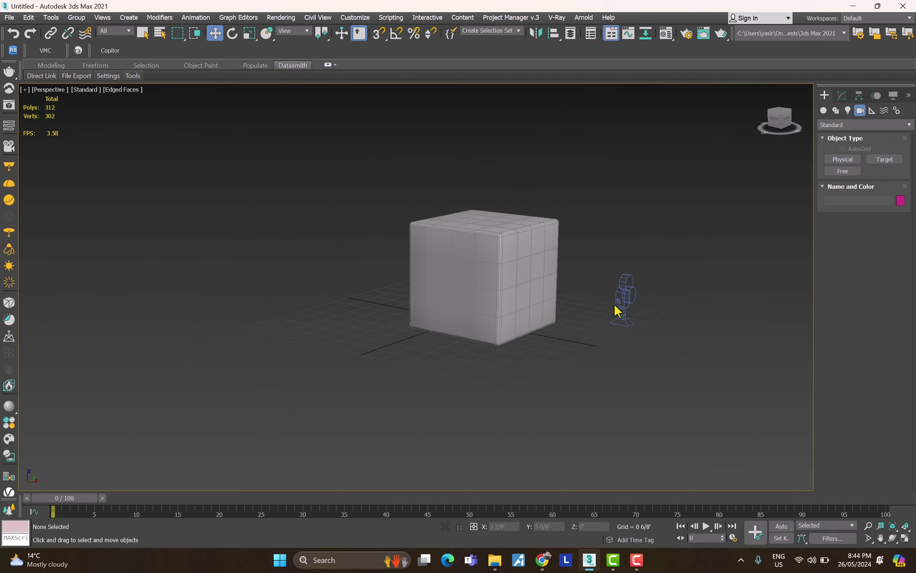
pyautogui.scroll(6, 622, 307)
pyautogui.scroll(-8, 624, 308)
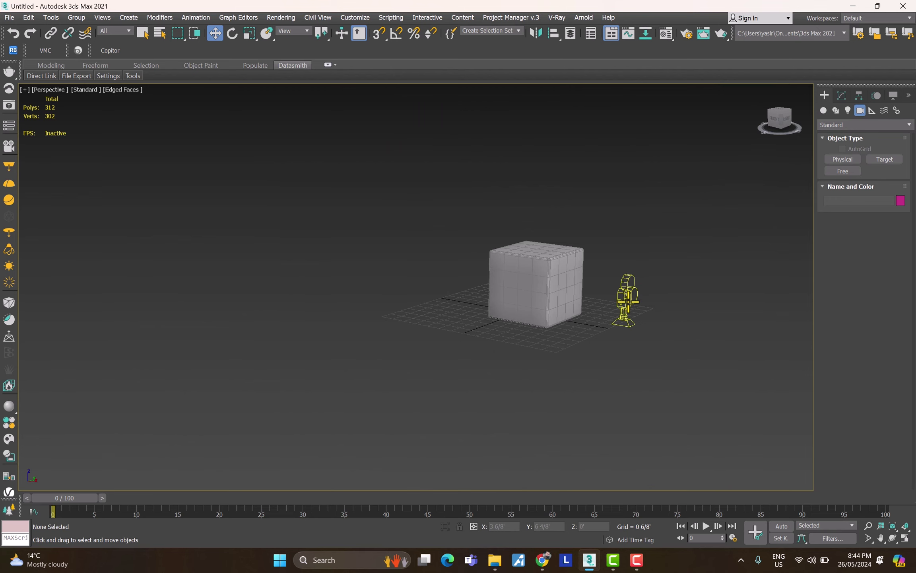
pyautogui.click(627, 301)
pyautogui.scroll(3, 635, 307)
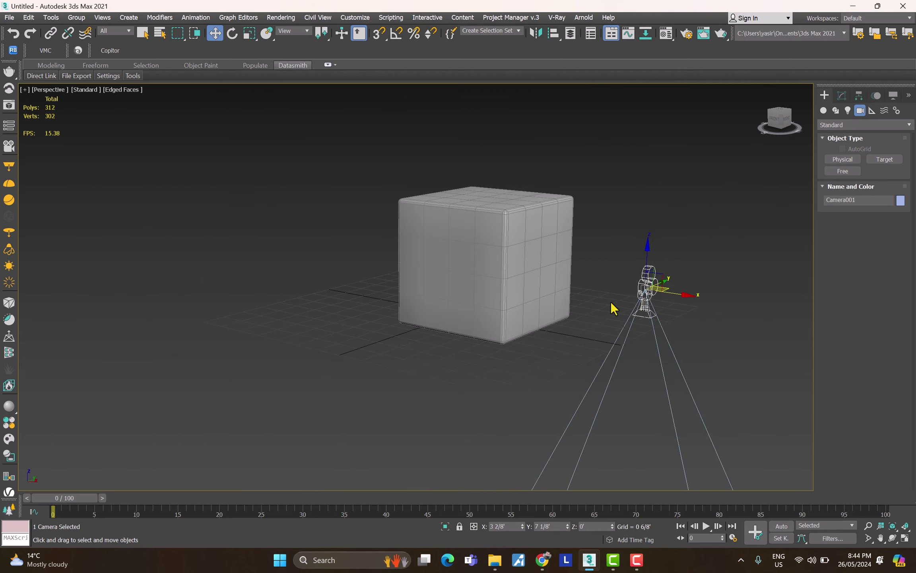
pyautogui.click(605, 305)
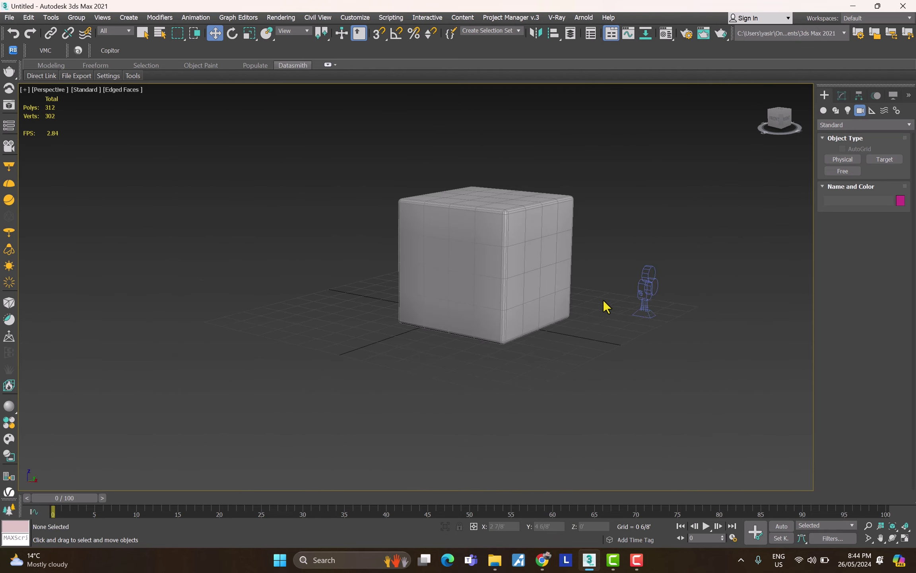
pyautogui.scroll(-5, 603, 305)
pyautogui.moveTo(600, 266); pyautogui.dragTo(437, 204, button='middle')
pyautogui.scroll(-6, 441, 251)
pyautogui.scroll(-6, 456, 272)
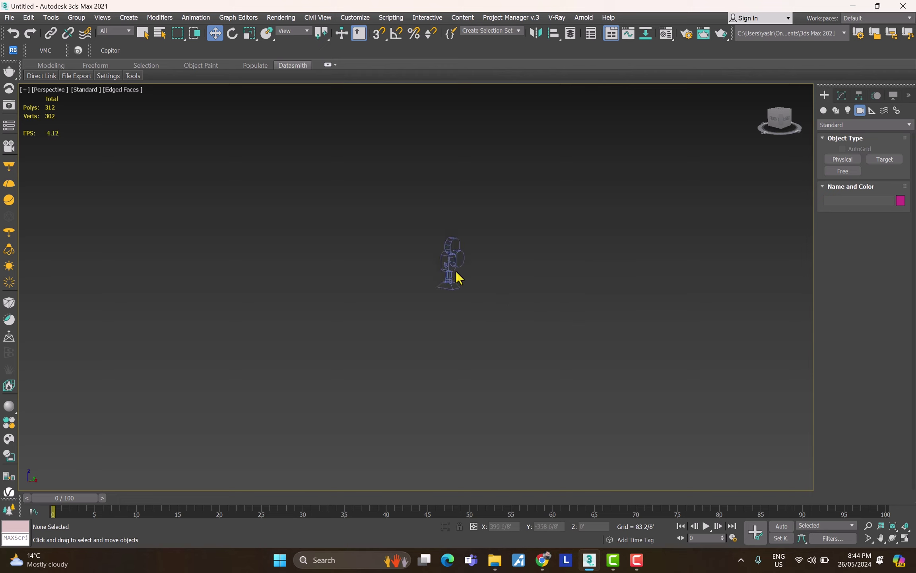
pyautogui.scroll(6, 462, 272)
pyautogui.scroll(-8, 530, 287)
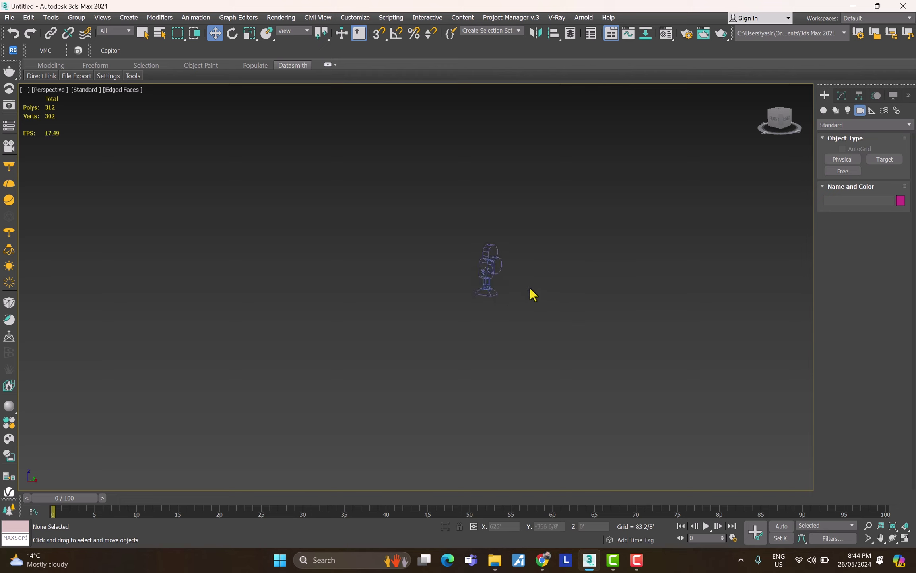
pyautogui.scroll(5, 534, 295)
# Step: Delete the free camera and select the remaining box, framed to fill the viewport
pyautogui.click(491, 255)
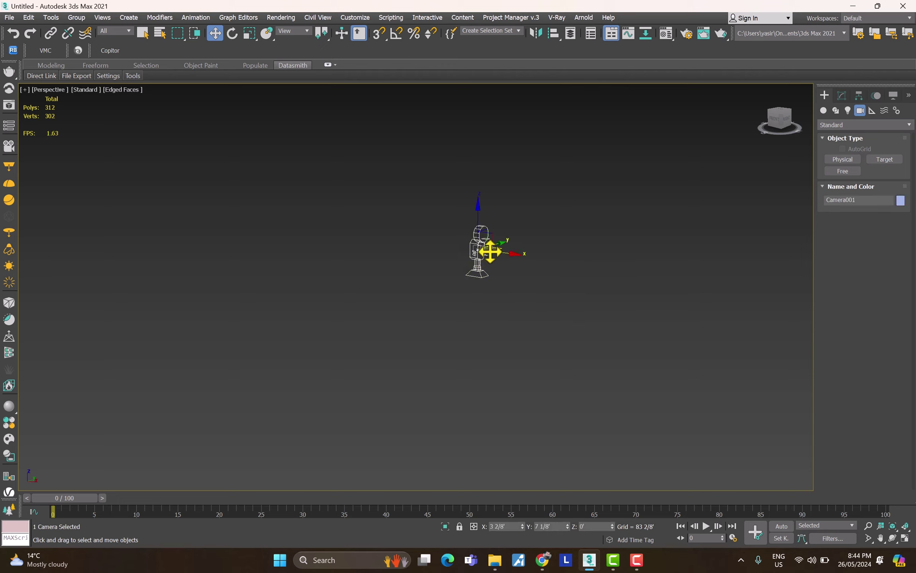
pyautogui.press('Delete')
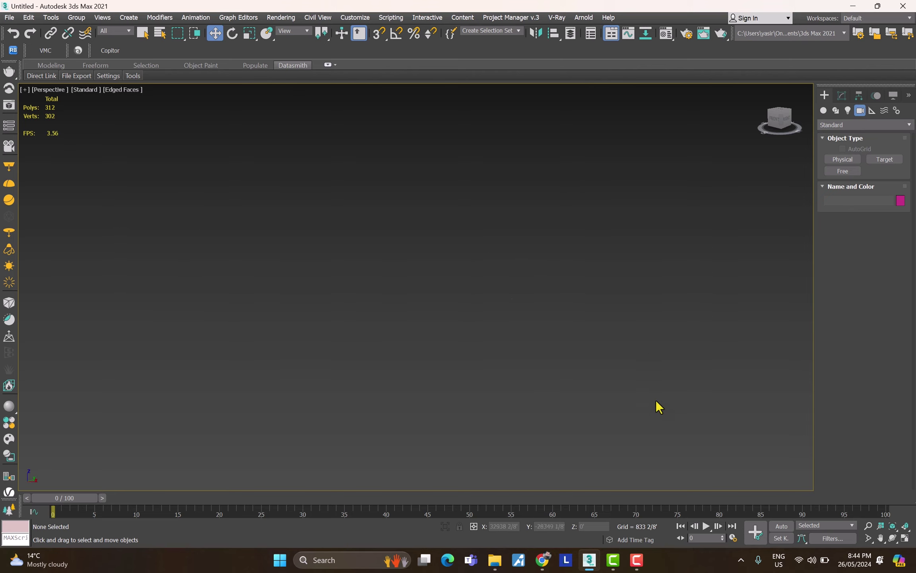
pyautogui.hotkey('ctrl', 'a')
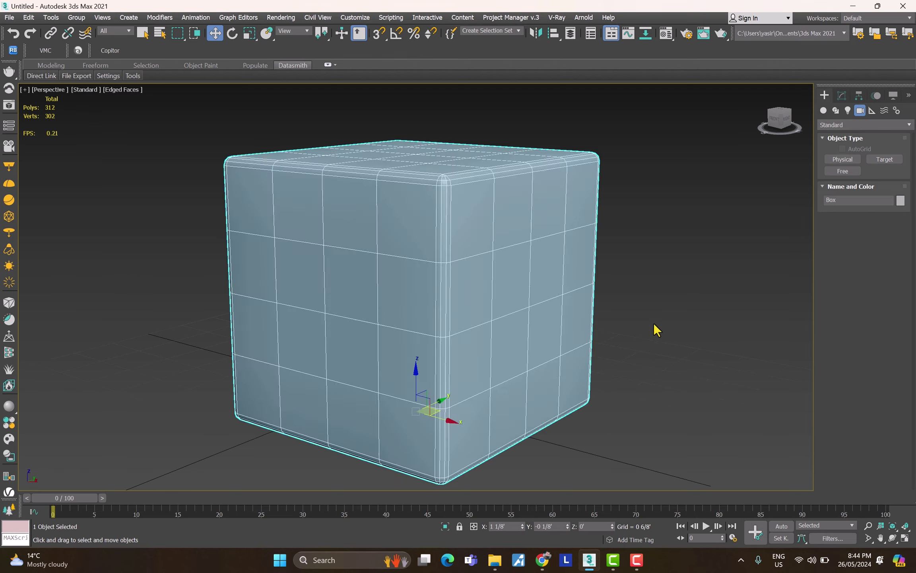
# Step: Practise deselecting and reselecting the box, first with the Select Object tool and again with the Move tool
pyautogui.click(646, 346)
pyautogui.click(421, 273)
pyautogui.click(239, 483)
pyautogui.click(145, 35)
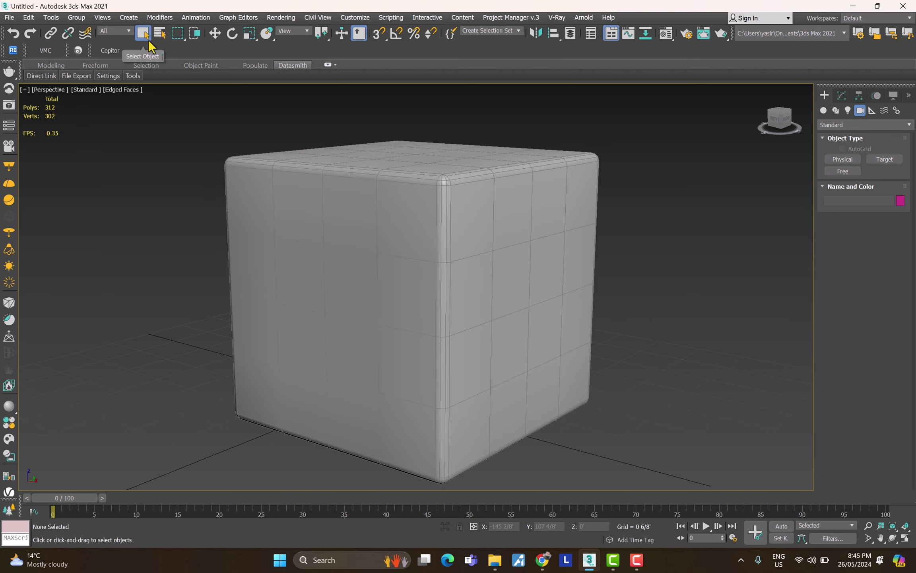
pyautogui.click(369, 201)
pyautogui.click(185, 166)
pyautogui.press('w')
pyautogui.click(276, 174)
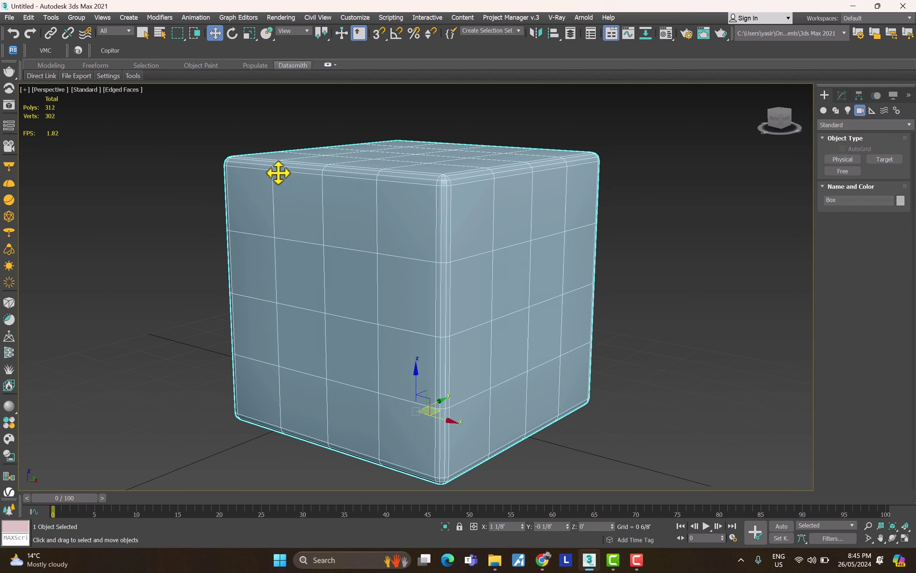
# Step: Switch the selected box's gizmo from Move to Rotate, to Scale, and back to Move
pyautogui.press('e')
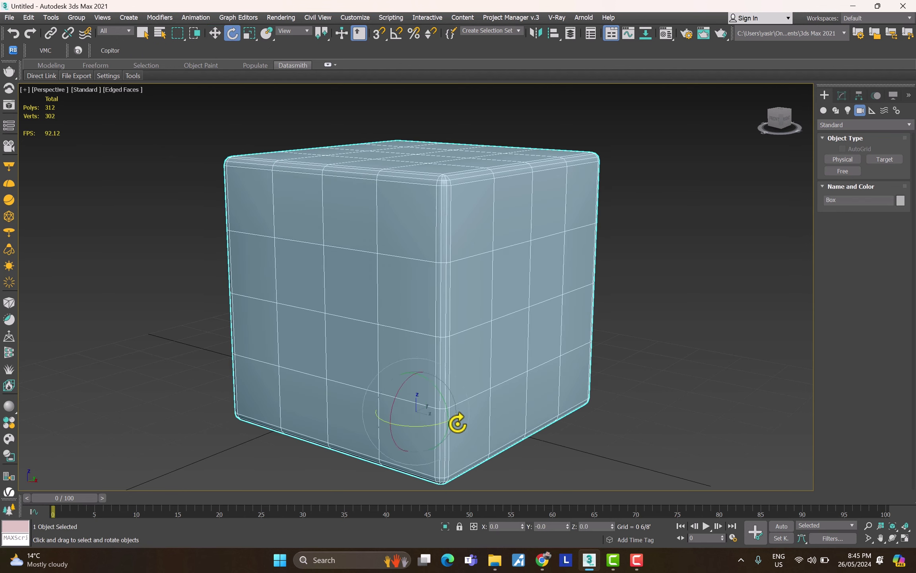
pyautogui.press('r')
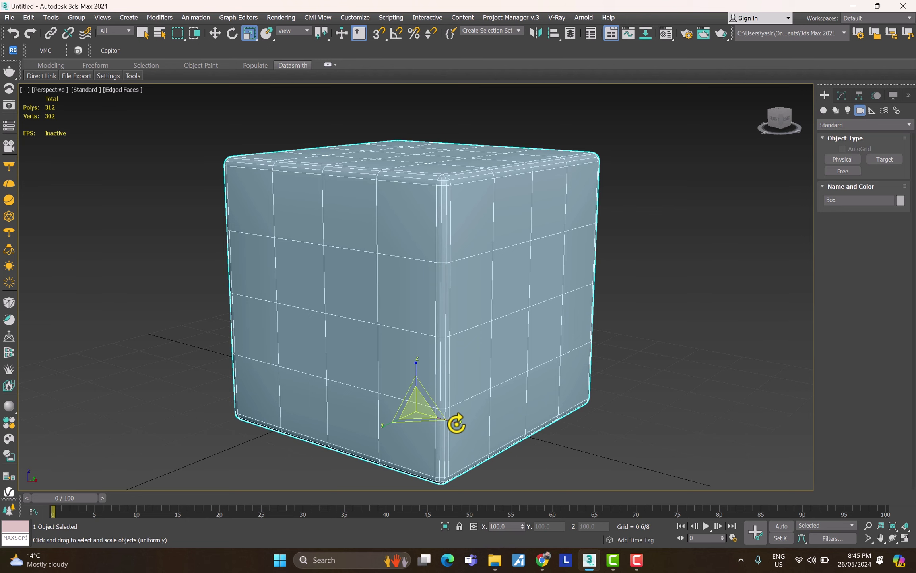
pyautogui.press('w')
# Step: Move the box with its axis and plane handles to about X 1 7/8', Y 1 2/8', Z 0 6/8'
pyautogui.keyDown('alt'); pyautogui.moveTo(524, 423); pyautogui.dragTo(406, 397, button='middle'); pyautogui.keyUp('alt')
pyautogui.keyDown('alt'); pyautogui.moveTo(387, 358); pyautogui.dragTo(391, 393, button='middle'); pyautogui.keyUp('alt')
pyautogui.moveTo(387, 388); pyautogui.dragTo(415, 386)
pyautogui.scroll(3, 415, 386)
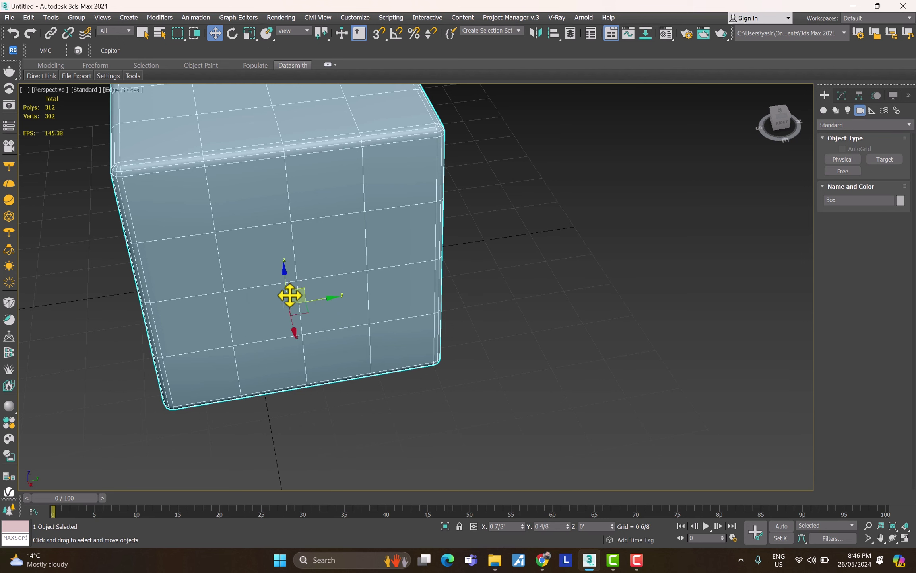
pyautogui.keyDown('alt'); pyautogui.moveTo(295, 292); pyautogui.dragTo(375, 257, button='middle'); pyautogui.keyUp('alt')
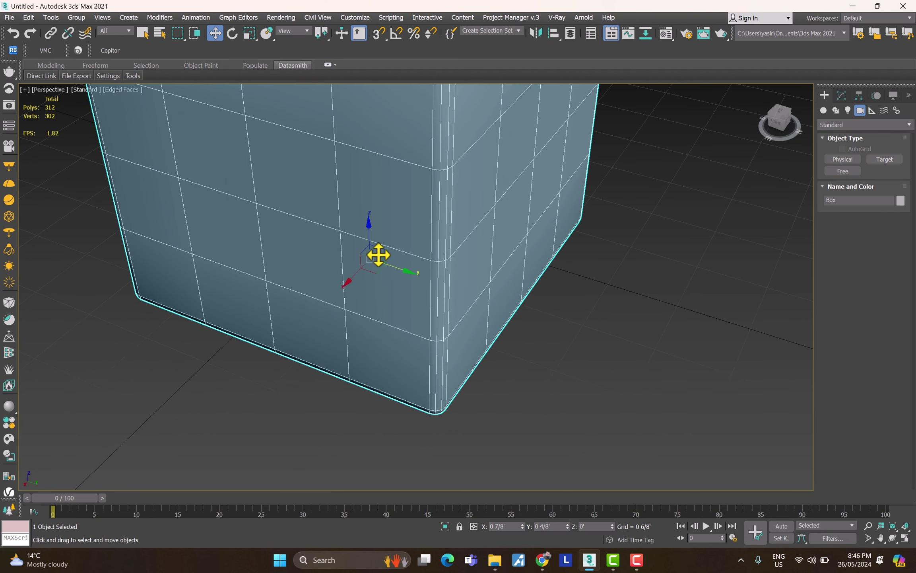
pyautogui.moveTo(381, 254)
pyautogui.mouseDown()
pyautogui.moveTo(383, 229)
pyautogui.moveTo(344, 218)
pyautogui.moveTo(415, 172)
pyautogui.moveTo(391, 184)
pyautogui.moveTo(352, 280)
pyautogui.moveTo(382, 270)
pyautogui.moveTo(361, 259)
pyautogui.moveTo(390, 300)
pyautogui.moveTo(371, 259)
pyautogui.mouseUp()
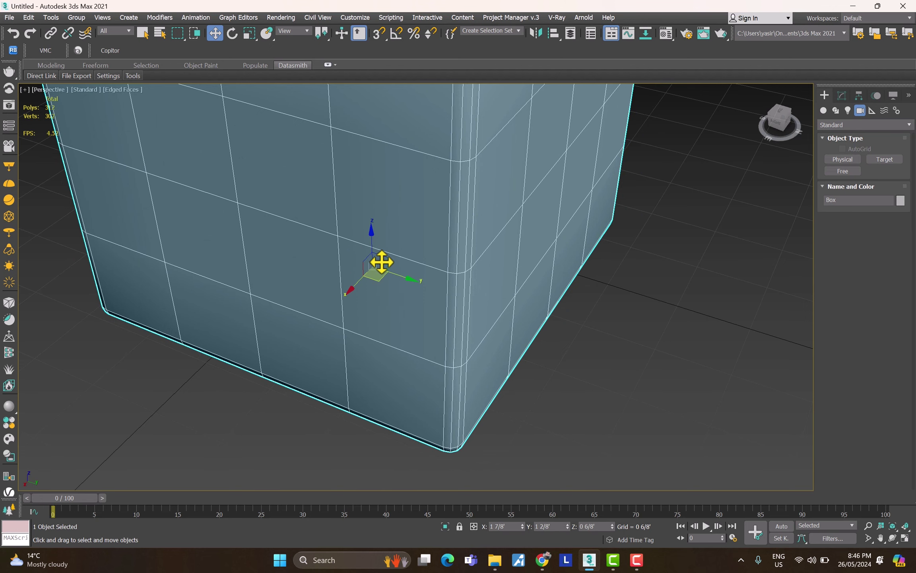
# Step: Try rotating the box about its individual axes with the Rotate tool
pyautogui.press('z')
pyautogui.press('e')
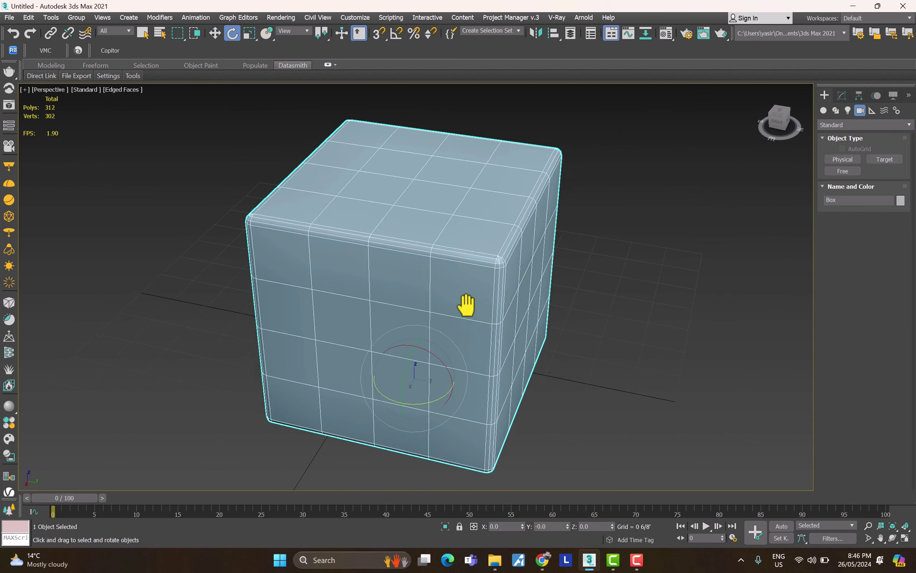
pyautogui.moveTo(470, 308); pyautogui.dragTo(417, 243, button='middle')
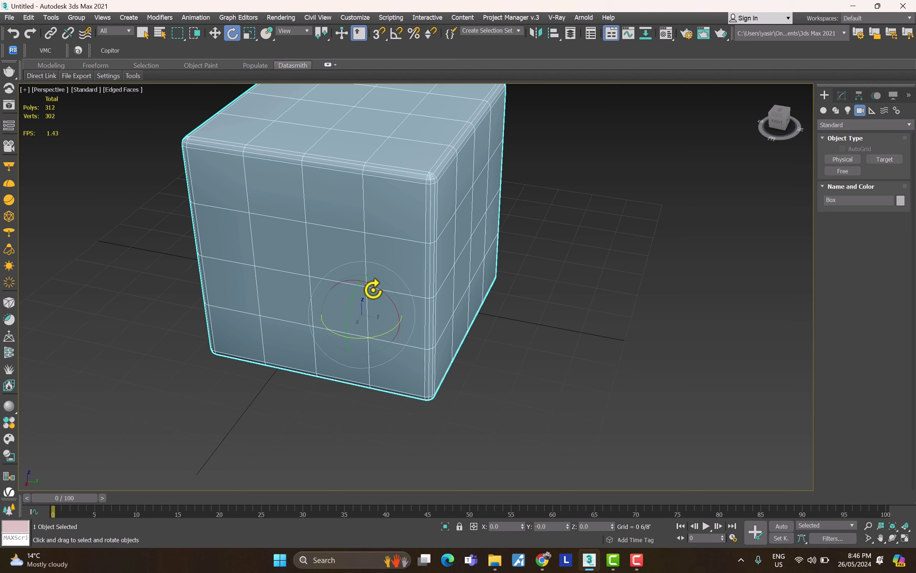
pyautogui.moveTo(349, 302)
pyautogui.mouseDown()
pyautogui.moveTo(352, 331)
pyautogui.moveTo(362, 292)
pyautogui.moveTo(368, 326)
pyautogui.moveTo(362, 290)
pyautogui.moveTo(354, 319)
pyautogui.mouseUp()
pyautogui.rightClick(354, 319)
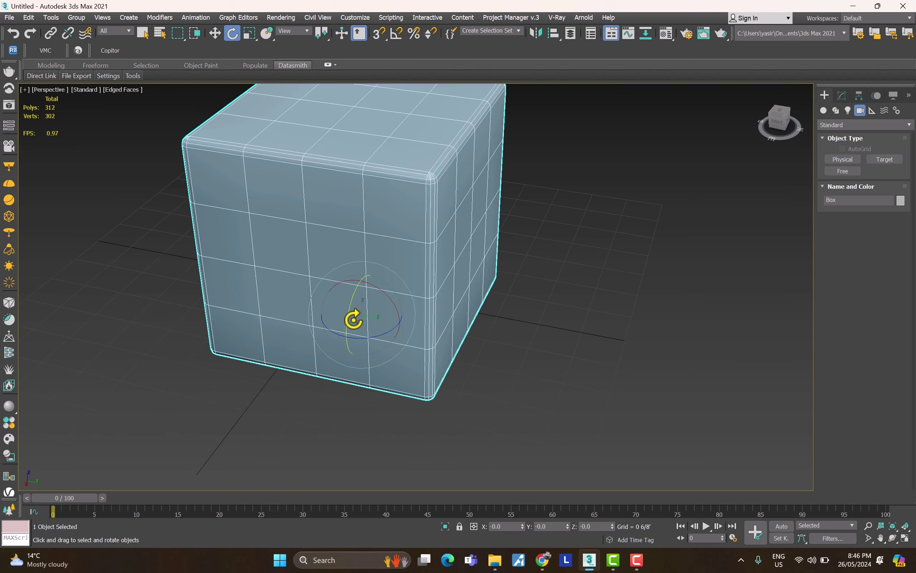
pyautogui.moveTo(369, 320); pyautogui.dragTo(370, 352, button='middle')
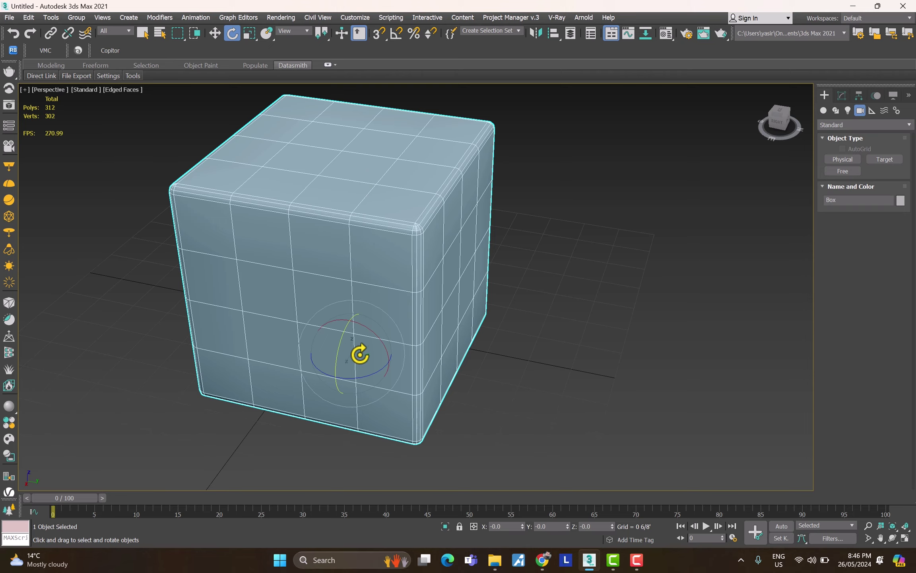
pyautogui.moveTo(355, 368)
pyautogui.mouseDown()
pyautogui.moveTo(352, 352)
pyautogui.moveTo(364, 356)
pyautogui.mouseUp()
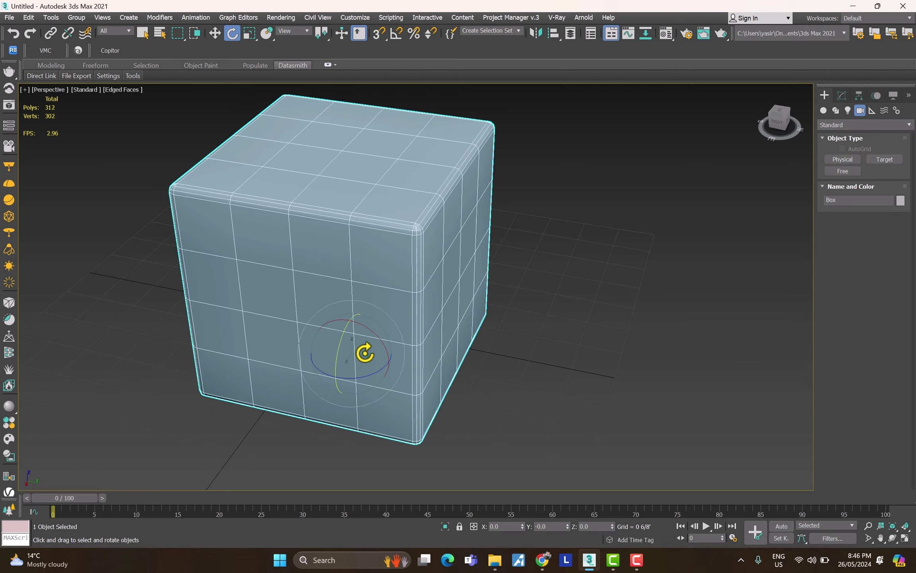
# Step: Try scaling the box uniformly with the Scale tool
pyautogui.press('r')
pyautogui.moveTo(519, 324); pyautogui.dragTo(478, 268, button='middle')
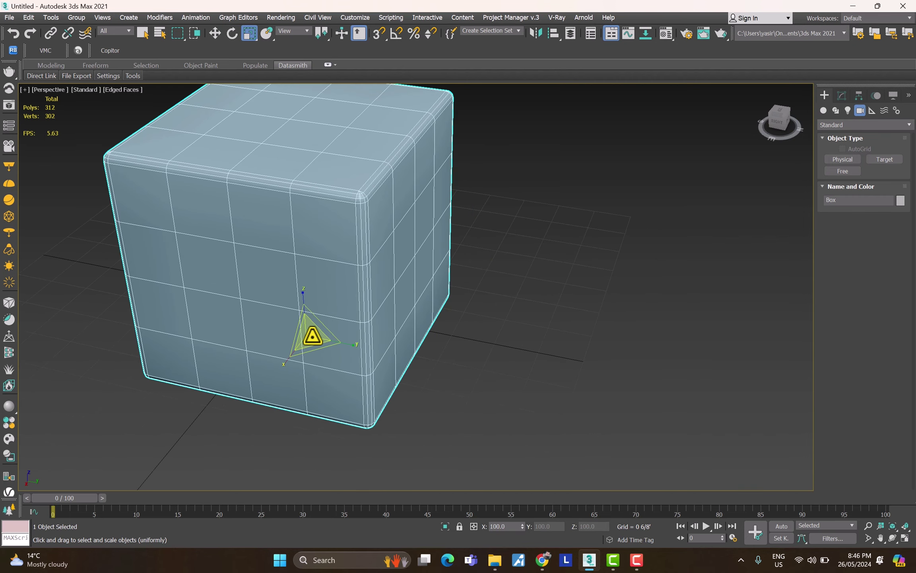
pyautogui.scroll(-4, 308, 332)
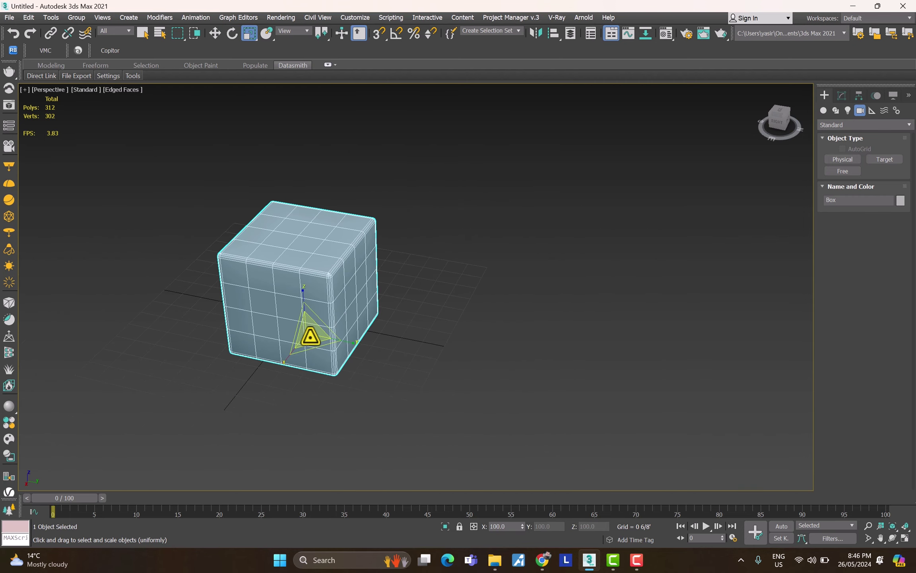
pyautogui.moveTo(312, 328)
pyautogui.mouseDown()
pyautogui.moveTo(338, 344)
pyautogui.moveTo(256, 260)
pyautogui.moveTo(337, 364)
pyautogui.moveTo(303, 306)
pyautogui.moveTo(337, 353)
pyautogui.moveTo(317, 296)
pyautogui.moveTo(323, 323)
pyautogui.mouseUp()
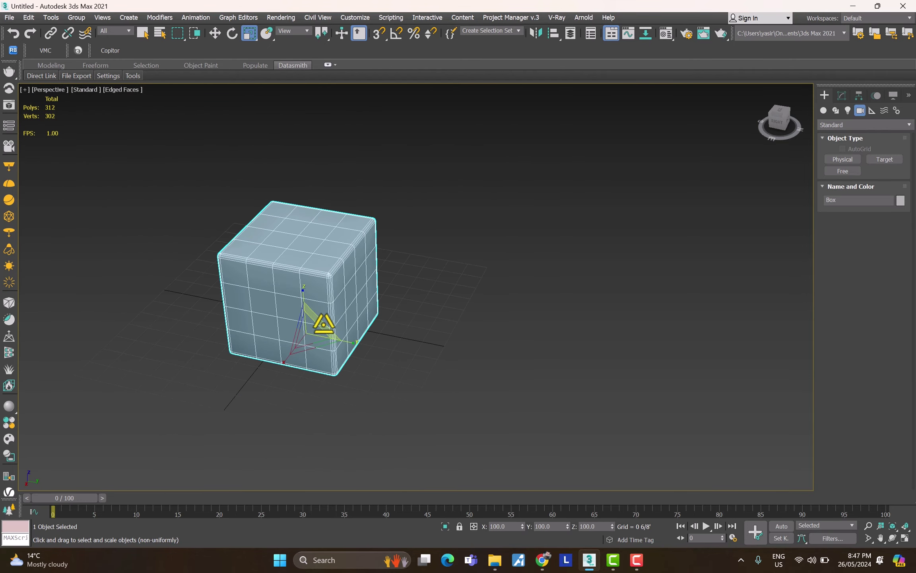
pyautogui.moveTo(323, 320)
pyautogui.keyDown('alt'); pyautogui.mouseDown(button='middle')
pyautogui.moveTo(335, 313)
pyautogui.moveTo(323, 337)
pyautogui.mouseUp(button='middle'); pyautogui.keyUp('alt')
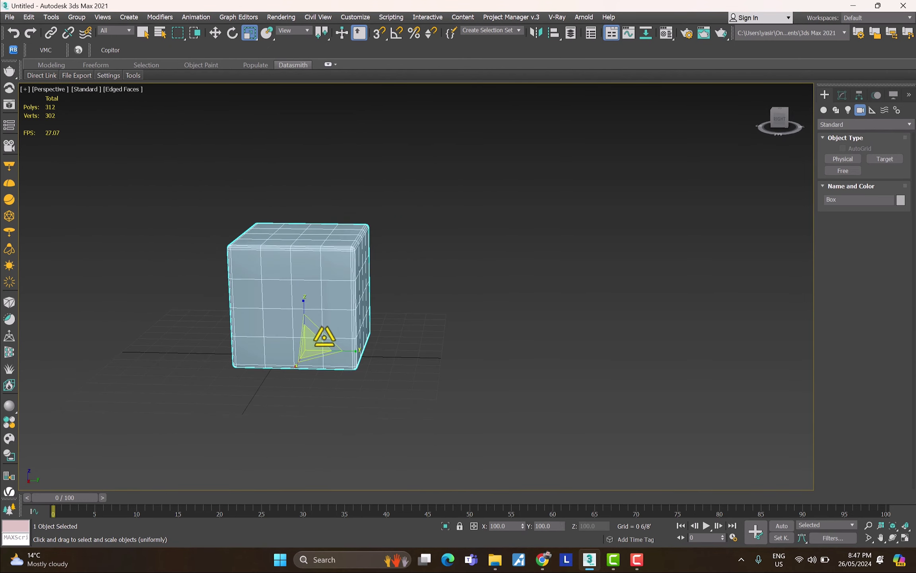
pyautogui.scroll(4, 324, 336)
pyautogui.scroll(-2, 307, 349)
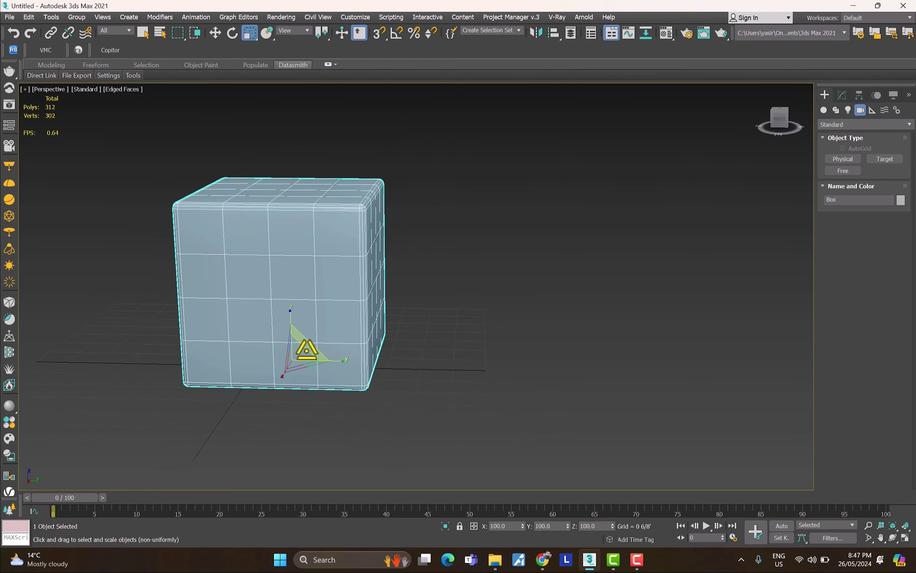
# Step: Try scaling the box non-uniformly along its planes and single axes, and return to the Move tool
pyautogui.moveTo(311, 345); pyautogui.dragTo(323, 313)
pyautogui.scroll(-5, 323, 313)
pyautogui.keyDown('alt'); pyautogui.moveTo(323, 313); pyautogui.dragTo(299, 330, button='middle'); pyautogui.keyUp('alt')
pyautogui.moveTo(299, 329); pyautogui.dragTo(374, 305)
pyautogui.rightClick(331, 285)
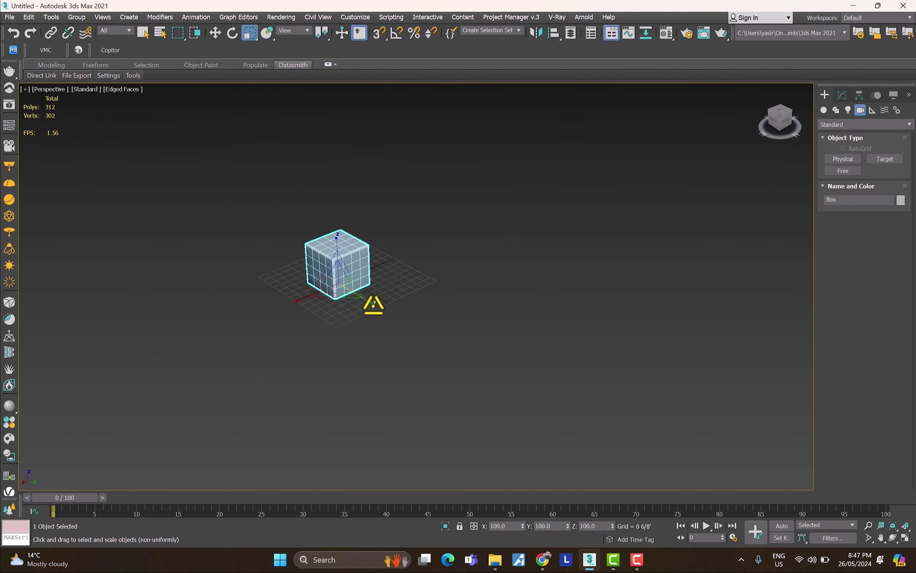
pyautogui.moveTo(377, 311)
pyautogui.keyDown('alt'); pyautogui.mouseDown(button='middle')
pyautogui.moveTo(381, 343)
pyautogui.moveTo(364, 313)
pyautogui.mouseUp(button='middle'); pyautogui.keyUp('alt')
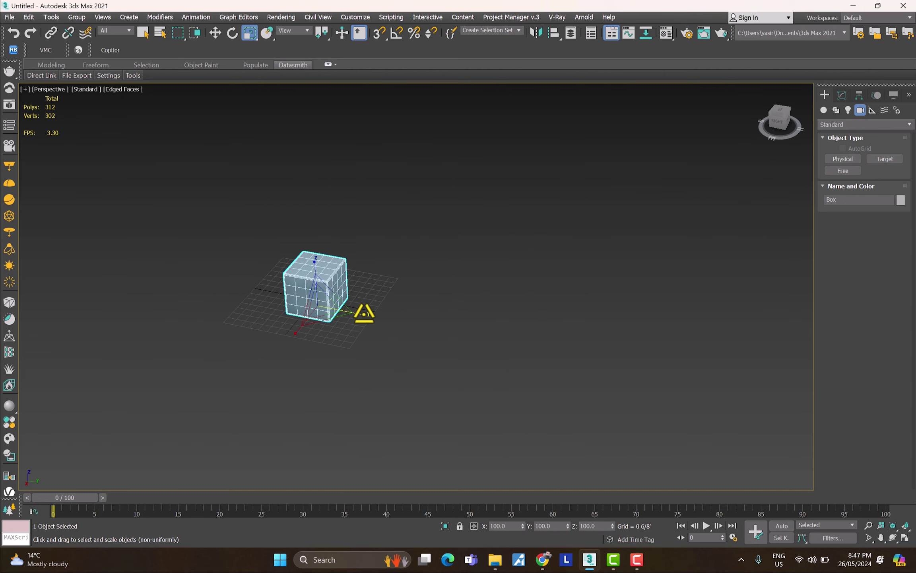
pyautogui.moveTo(365, 317); pyautogui.dragTo(512, 339)
pyautogui.rightClick(489, 333)
pyautogui.press('w')
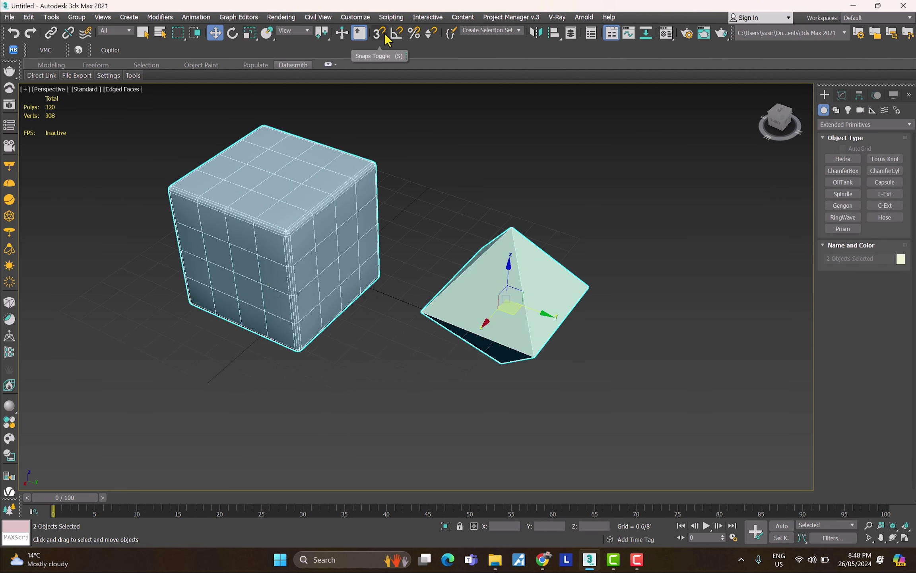
pyautogui.rightClick(384, 36)
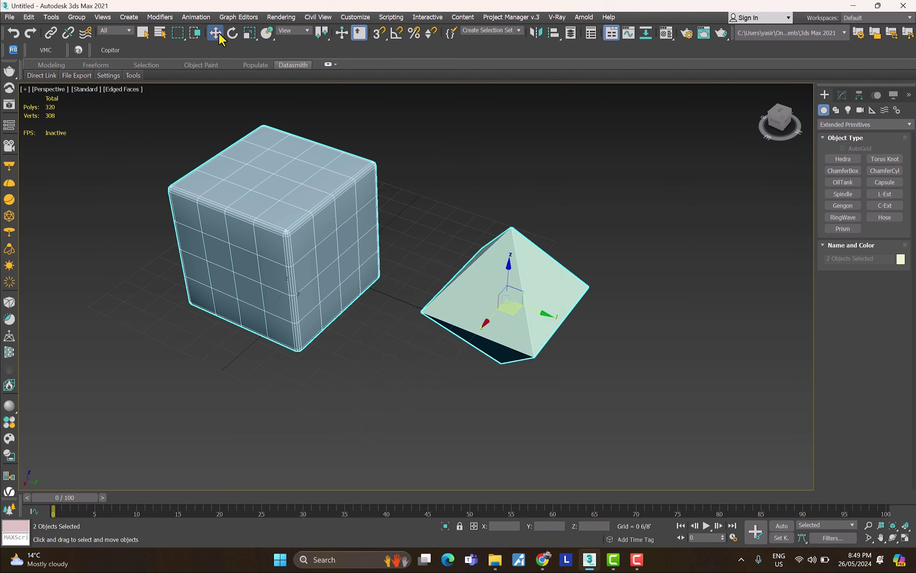
# Step: Try changing the box's absolute X position with the Move Transform Type-In
pyautogui.rightClick(214, 33)
pyautogui.click(383, 305)
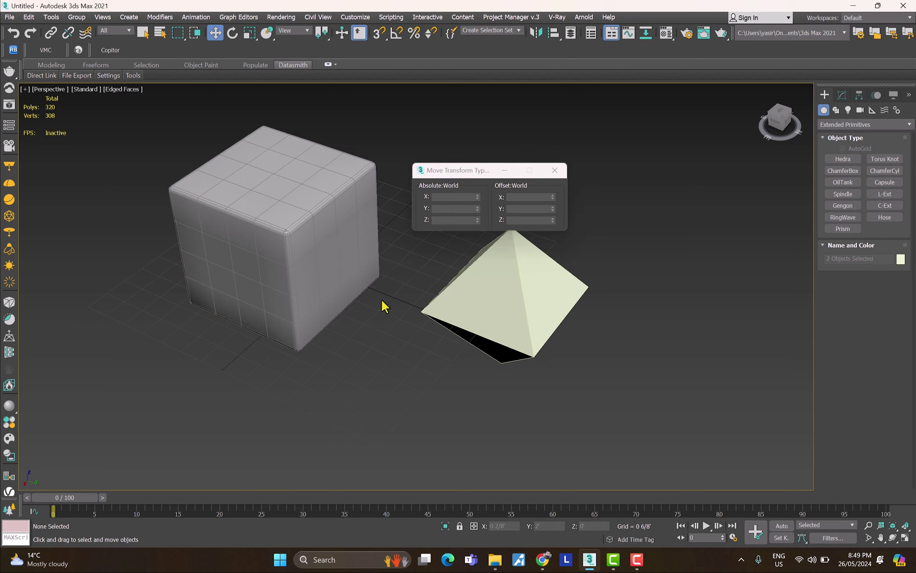
pyautogui.click(375, 253)
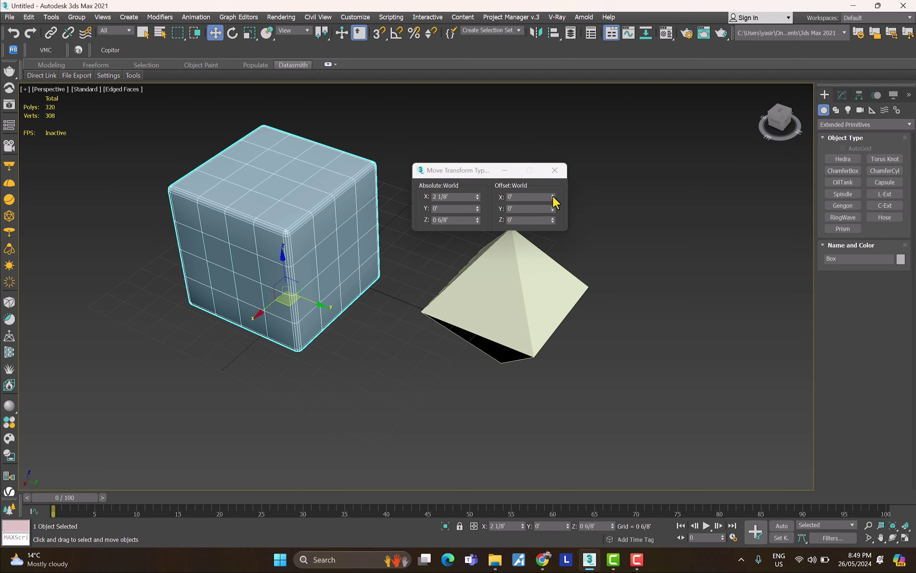
pyautogui.moveTo(477, 196)
pyautogui.mouseDown()
pyautogui.moveTo(480, 178)
pyautogui.moveTo(481, 218)
pyautogui.moveTo(487, 204)
pyautogui.moveTo(477, 197)
pyautogui.mouseUp()
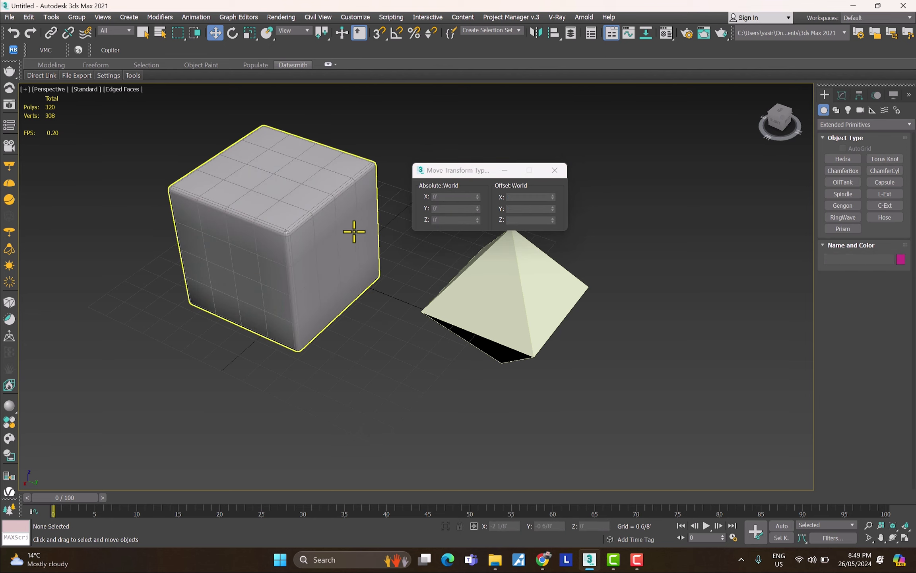
pyautogui.keyDown('alt'); pyautogui.moveTo(354, 231); pyautogui.dragTo(401, 240, button='middle'); pyautogui.keyUp('alt')
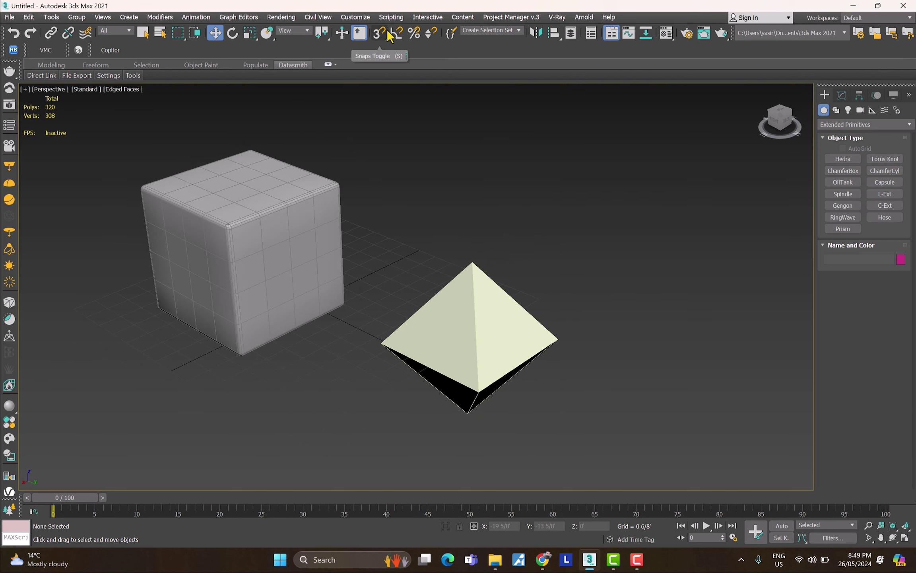
# Step: Toggle 3D snapping and angle snapping on and back off
pyautogui.press('s')
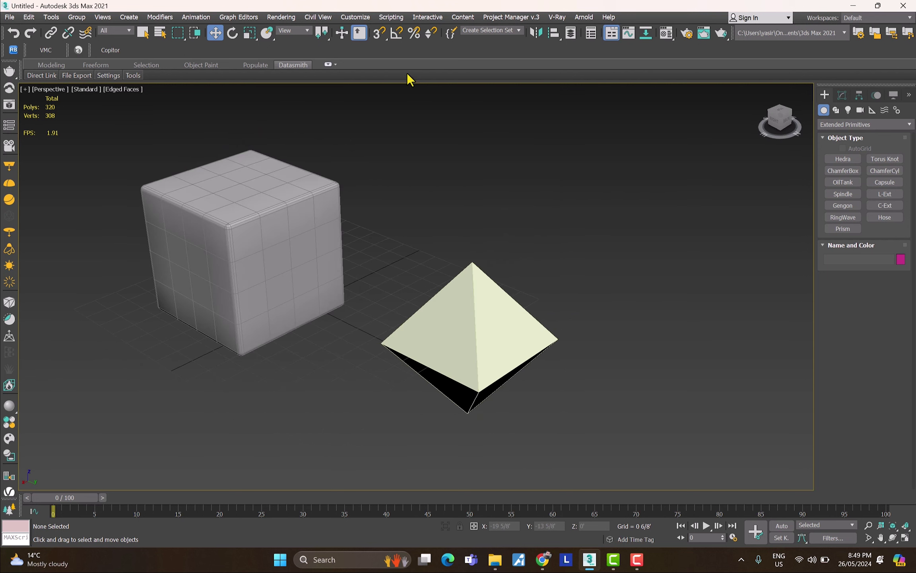
pyautogui.press('a')
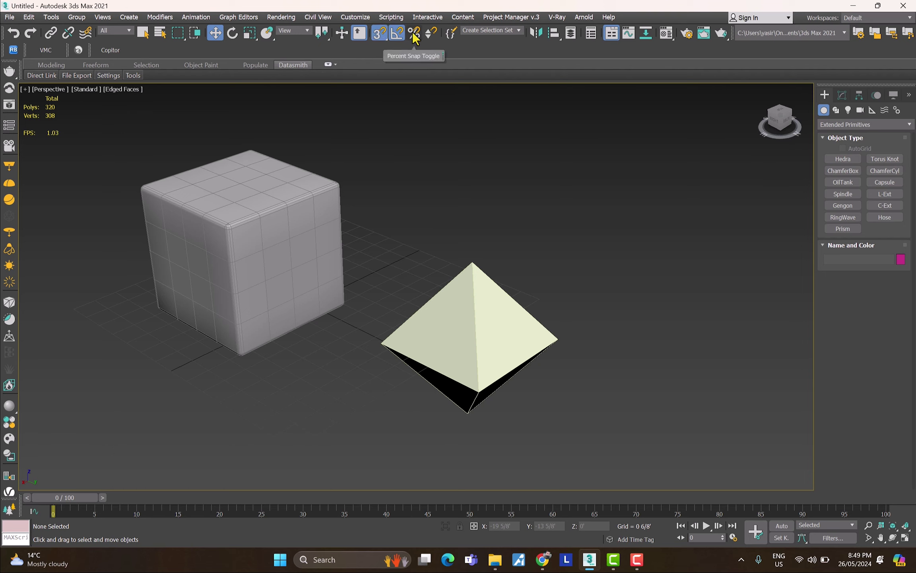
pyautogui.press('s')
pyautogui.press('a')
# Step: Turn on 3D snapping and review the enabled snap types in Grid and Snap Settings
pyautogui.click(378, 38)
pyautogui.rightClick(380, 38)
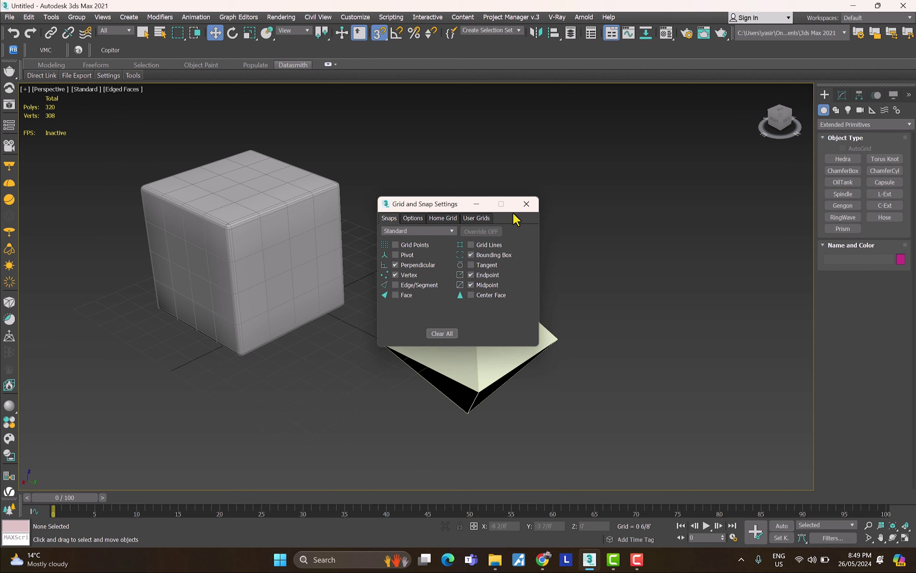
pyautogui.click(526, 204)
# Step: Move the hedra to about X -1 7/8' with snapping, and turn 3D snapping off
pyautogui.click(470, 295)
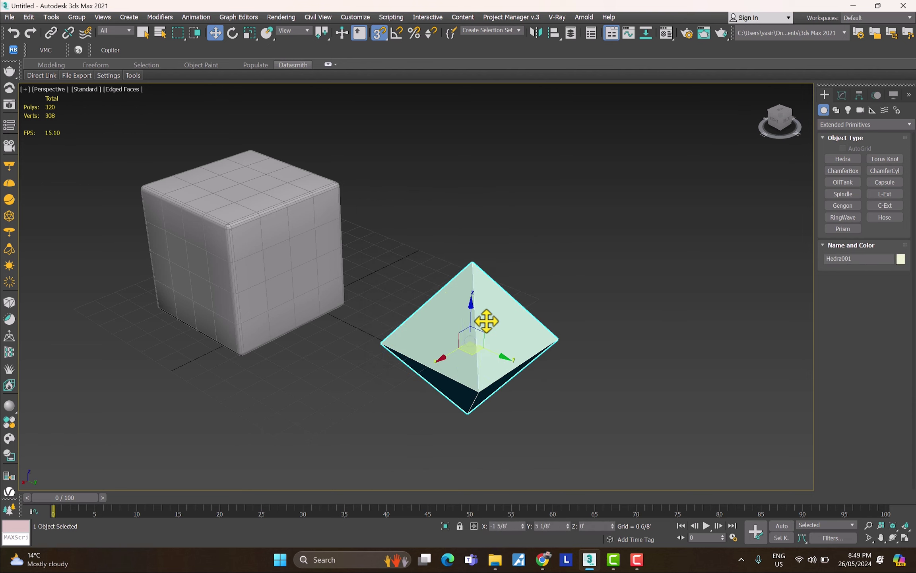
pyautogui.moveTo(478, 341)
pyautogui.mouseDown()
pyautogui.moveTo(332, 186)
pyautogui.moveTo(231, 225)
pyautogui.moveTo(228, 199)
pyautogui.moveTo(249, 164)
pyautogui.moveTo(211, 186)
pyautogui.moveTo(272, 231)
pyautogui.moveTo(240, 271)
pyautogui.moveTo(237, 200)
pyautogui.moveTo(207, 249)
pyautogui.moveTo(292, 209)
pyautogui.moveTo(284, 208)
pyautogui.moveTo(382, 216)
pyautogui.moveTo(220, 281)
pyautogui.moveTo(319, 206)
pyautogui.moveTo(335, 296)
pyautogui.moveTo(374, 272)
pyautogui.moveTo(476, 321)
pyautogui.mouseUp()
pyautogui.press('s')
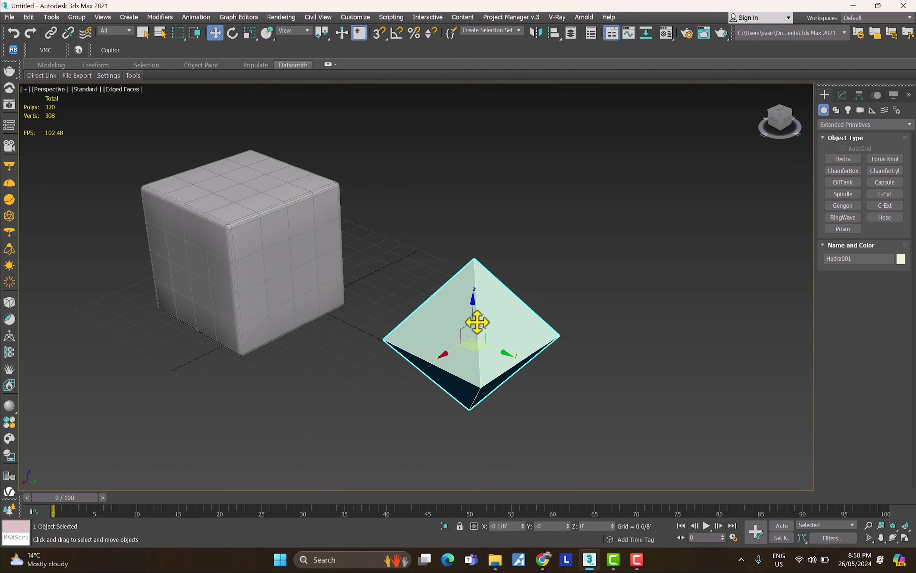
# Step: Turn on angle snapping and review its angle increment in Grid and Snap Settings
pyautogui.rightClick(400, 34)
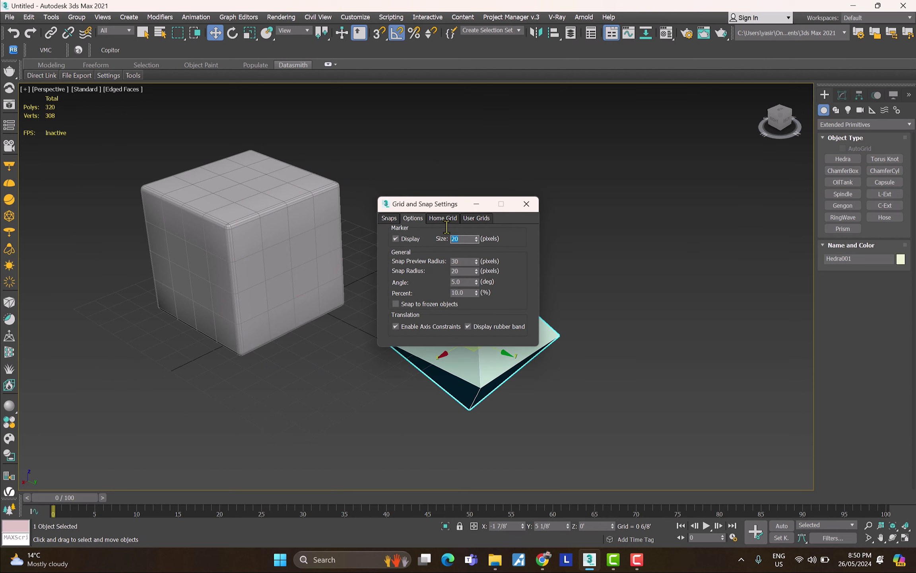
pyautogui.moveTo(470, 284); pyautogui.dragTo(443, 286)
pyautogui.moveTo(470, 205); pyautogui.dragTo(481, 188)
pyautogui.click(537, 184)
# Step: Try rotating the hedra with angle snapping active, and turn angle snapping off
pyautogui.scroll(-2, 556, 321)
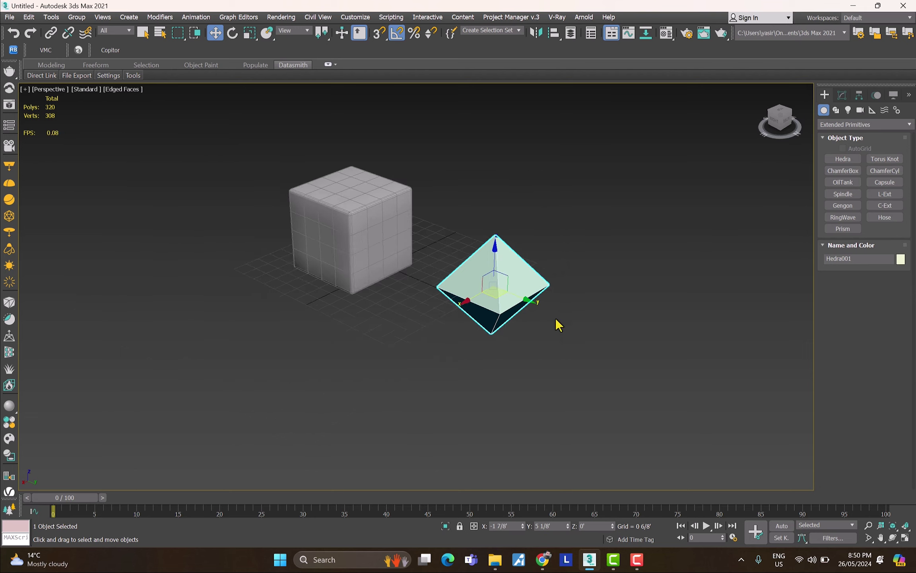
pyautogui.press('e')
pyautogui.press('z')
pyautogui.moveTo(444, 281)
pyautogui.mouseDown()
pyautogui.moveTo(415, 280)
pyautogui.moveTo(472, 270)
pyautogui.moveTo(435, 271)
pyautogui.moveTo(457, 271)
pyautogui.mouseUp()
pyautogui.rightClick(457, 271)
pyautogui.moveTo(461, 267); pyautogui.dragTo(442, 281, button='middle')
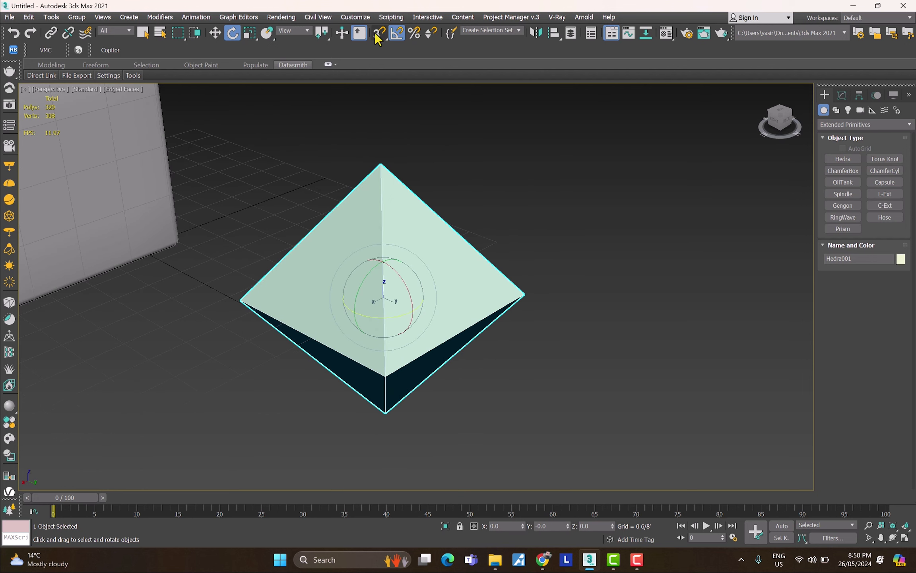
pyautogui.click(399, 36)
# Step: Return to the Move tool with both objects in view and look at the list of named selection sets
pyautogui.scroll(-5, 360, 253)
pyautogui.keyDown('alt'); pyautogui.moveTo(359, 253); pyautogui.dragTo(393, 253, button='middle'); pyautogui.keyUp('alt')
pyautogui.press('w')
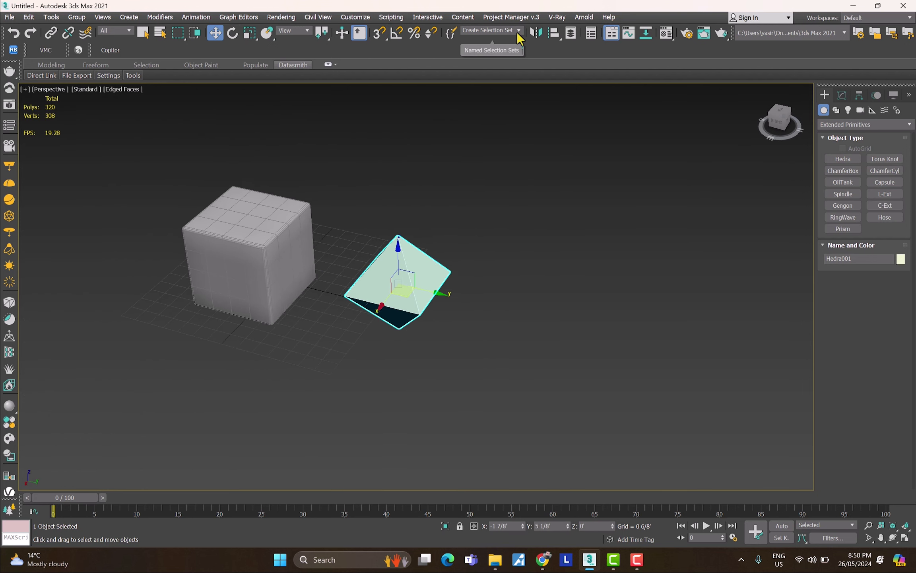
pyautogui.click(518, 32)
pyautogui.click(518, 32)
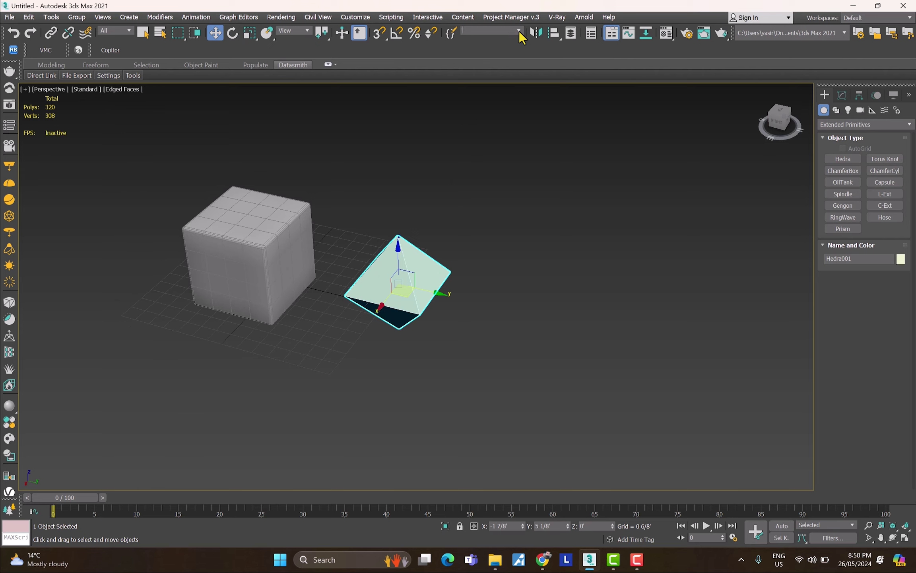
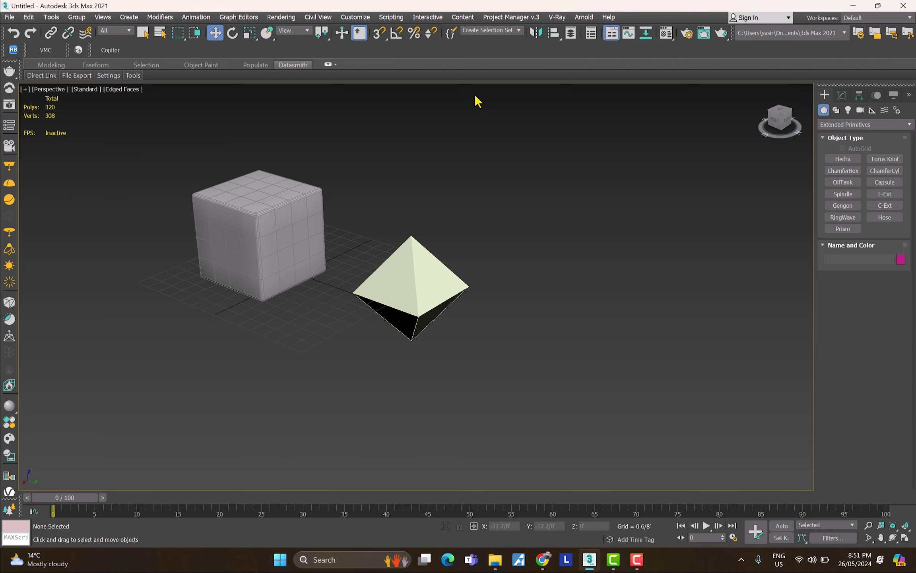
# Step: Open the Layer Explorer and undock it as a floating window beside the objects
pyautogui.click(572, 34)
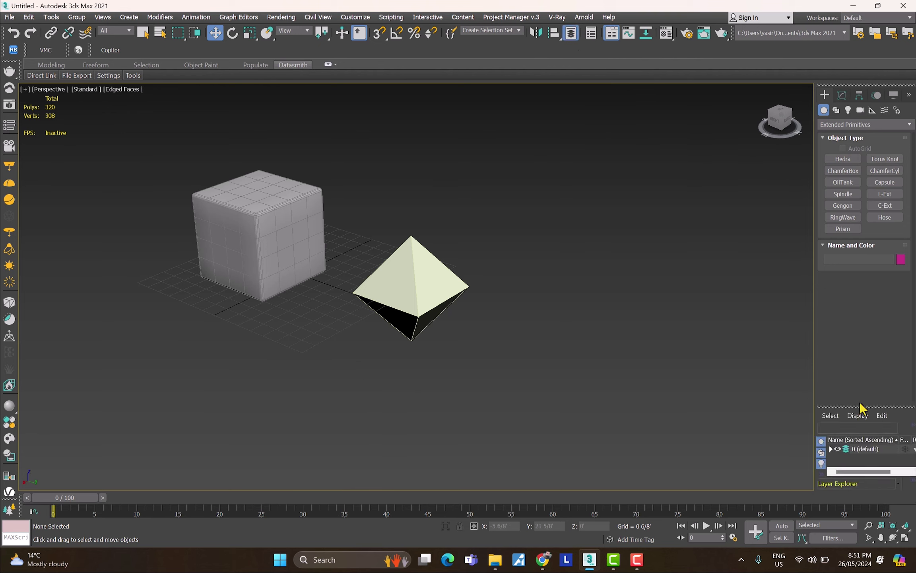
pyautogui.moveTo(837, 405); pyautogui.dragTo(837, 235)
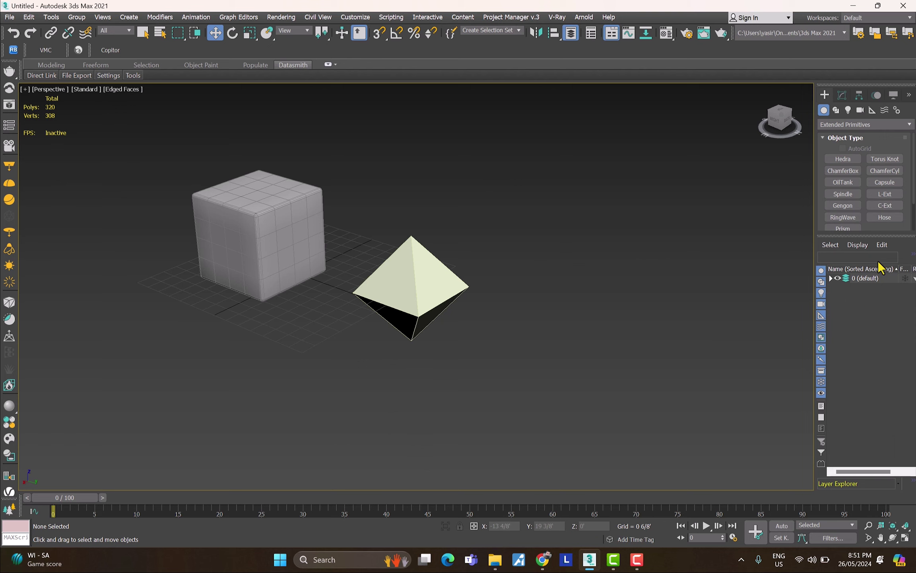
pyautogui.moveTo(880, 266); pyautogui.dragTo(721, 227)
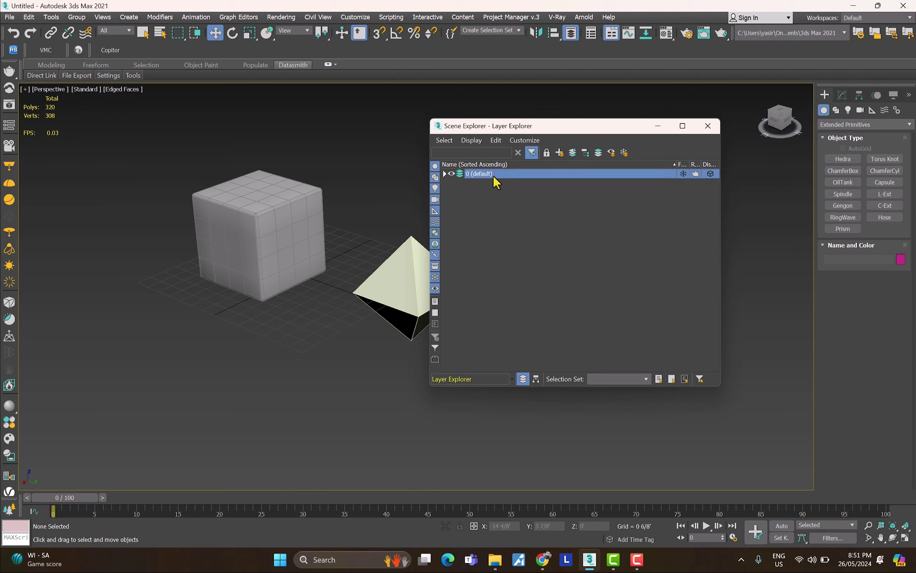
pyautogui.moveTo(382, 261); pyautogui.dragTo(351, 276, button='middle')
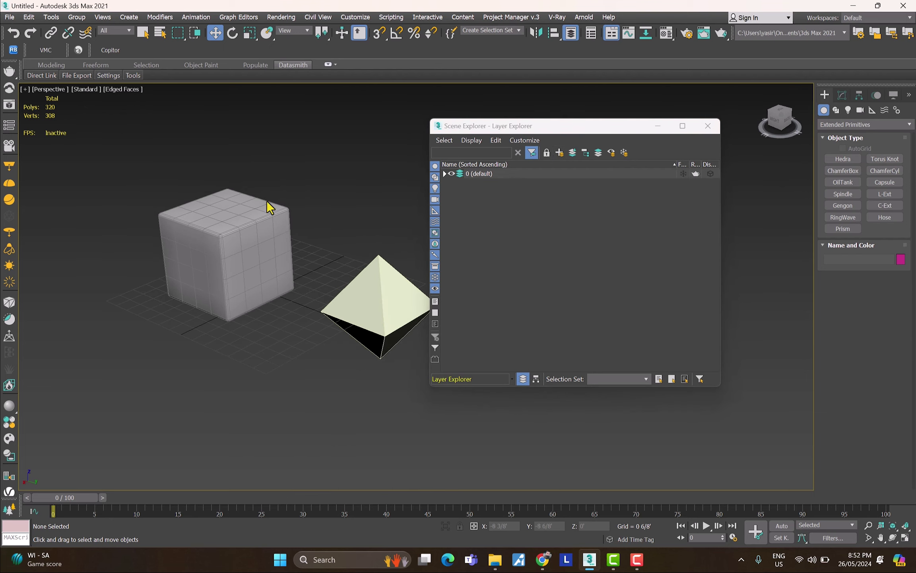
# Step: Inspect the objects on layer 0 (default) and the box's name field, then close the Layer Explorer and clear the selection
pyautogui.click(492, 173)
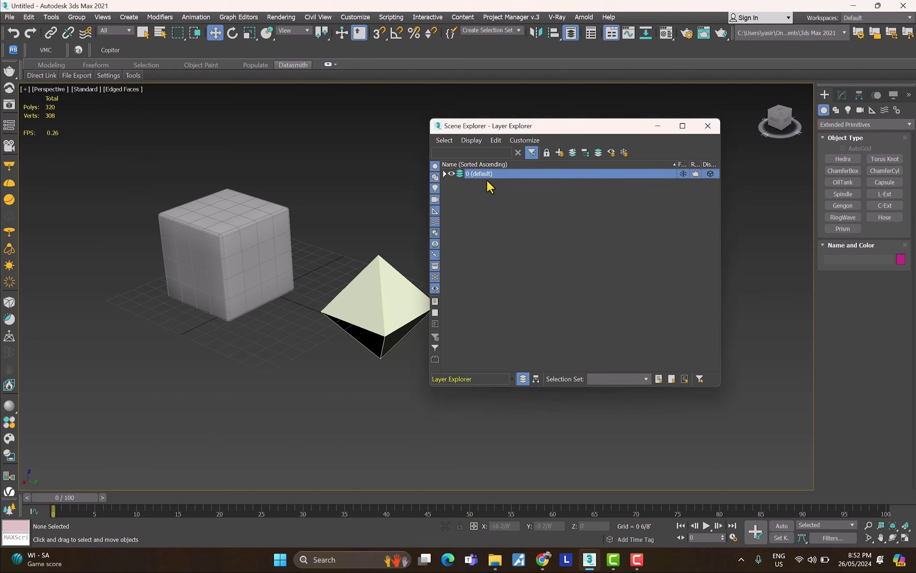
pyautogui.moveTo(352, 262)
pyautogui.keyDown('alt'); pyautogui.mouseDown(button='middle')
pyautogui.moveTo(326, 271)
pyautogui.moveTo(349, 255)
pyautogui.moveTo(330, 249)
pyautogui.moveTo(345, 245)
pyautogui.mouseUp(button='middle'); pyautogui.keyUp('alt')
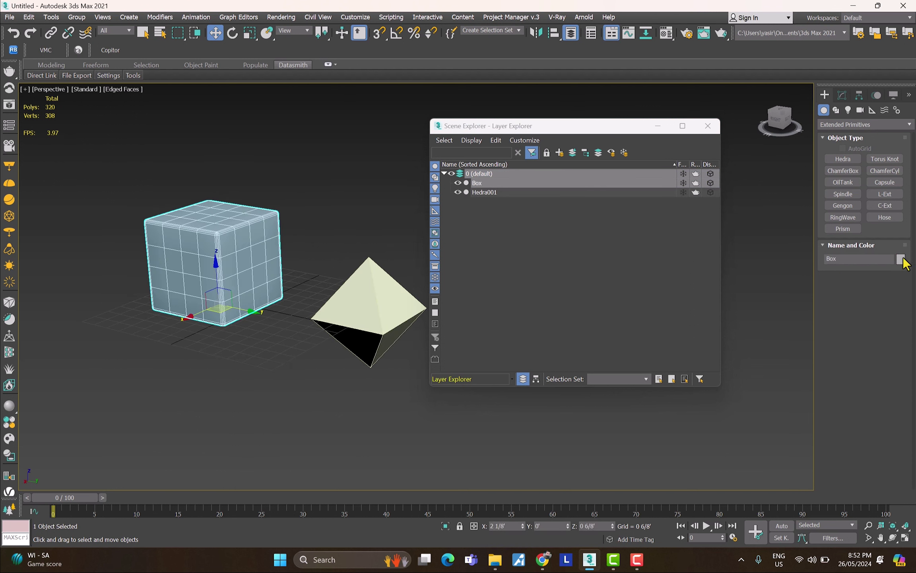
pyautogui.click(844, 259)
pyautogui.click(640, 381)
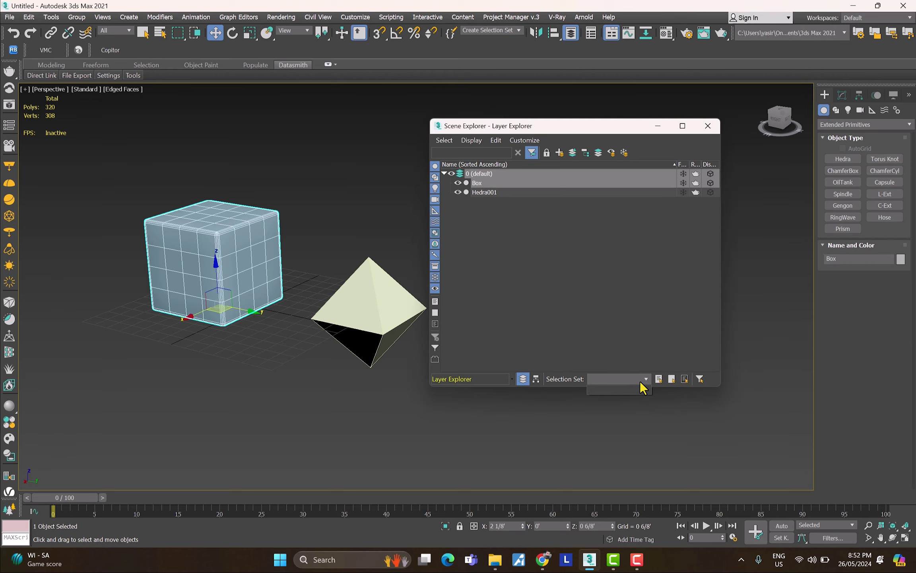
pyautogui.click(705, 130)
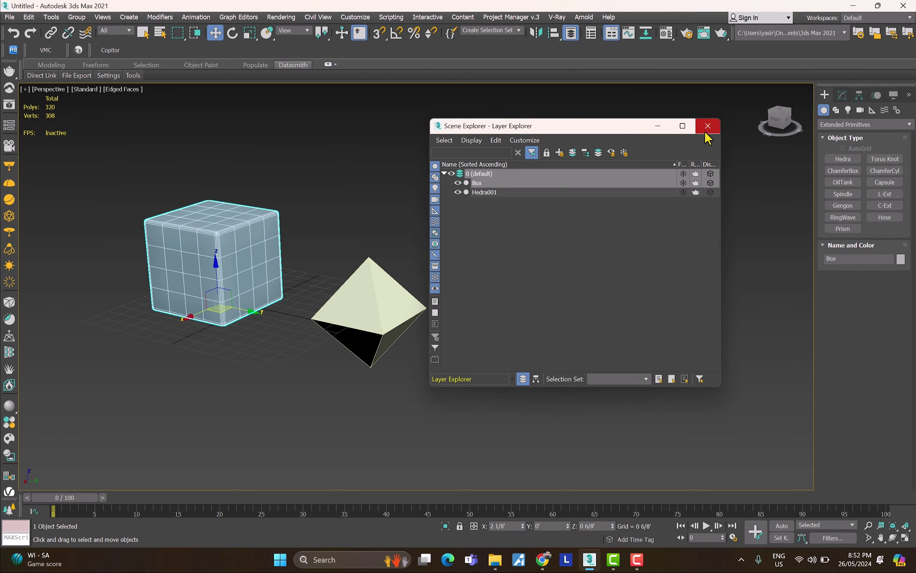
pyautogui.click(708, 127)
pyautogui.click(469, 223)
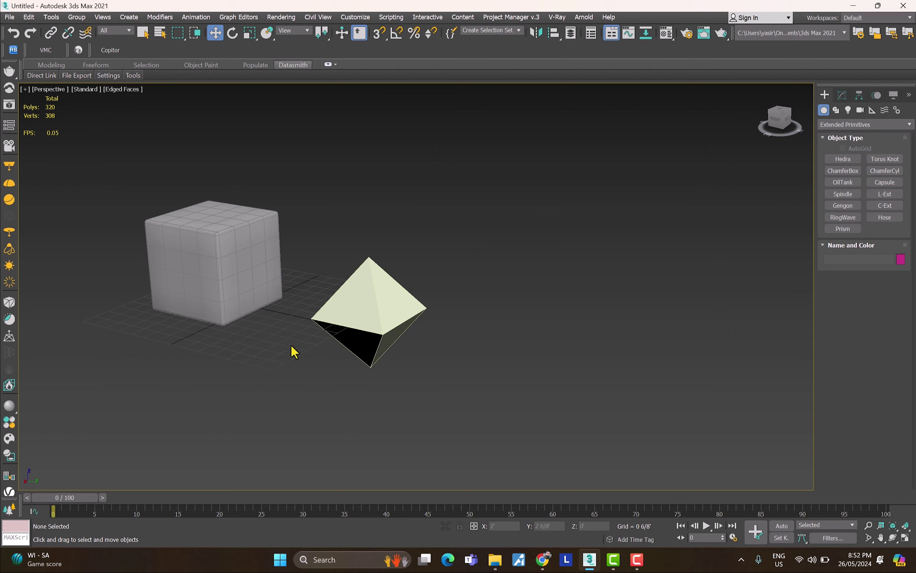
# Step: Create a capsule beyond the hedra and save the hedra and capsule as the named selection set "balls"
pyautogui.click(875, 182)
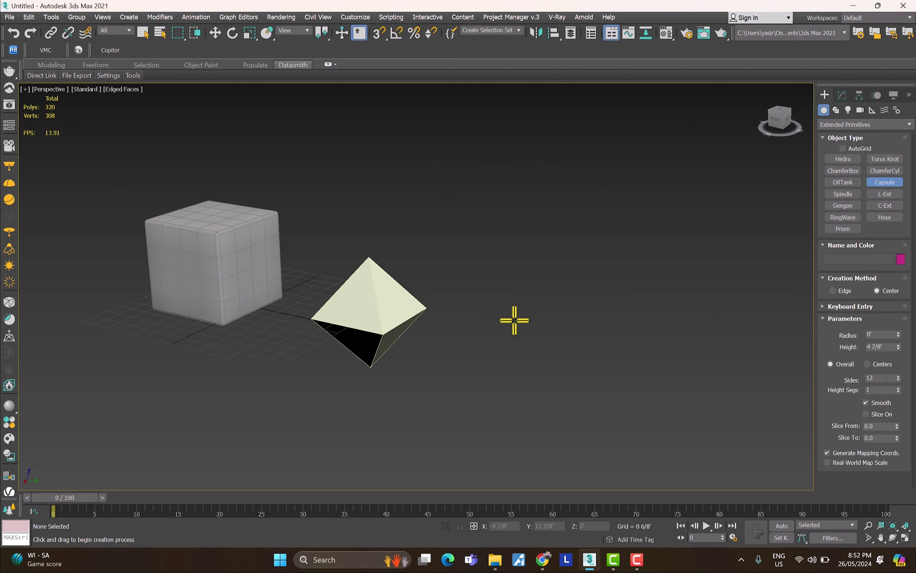
pyautogui.moveTo(544, 283); pyautogui.dragTo(561, 297)
pyautogui.click(506, 32)
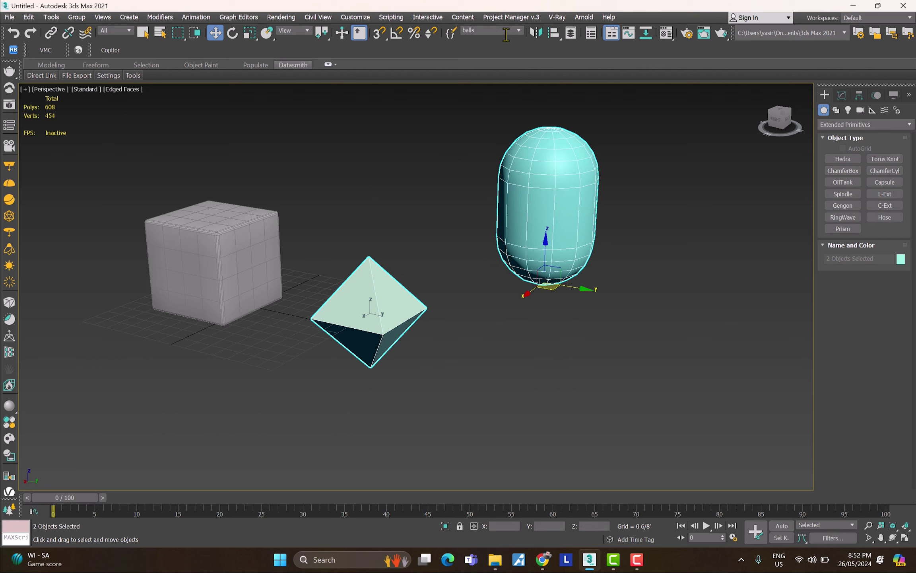
pyautogui.click(421, 134)
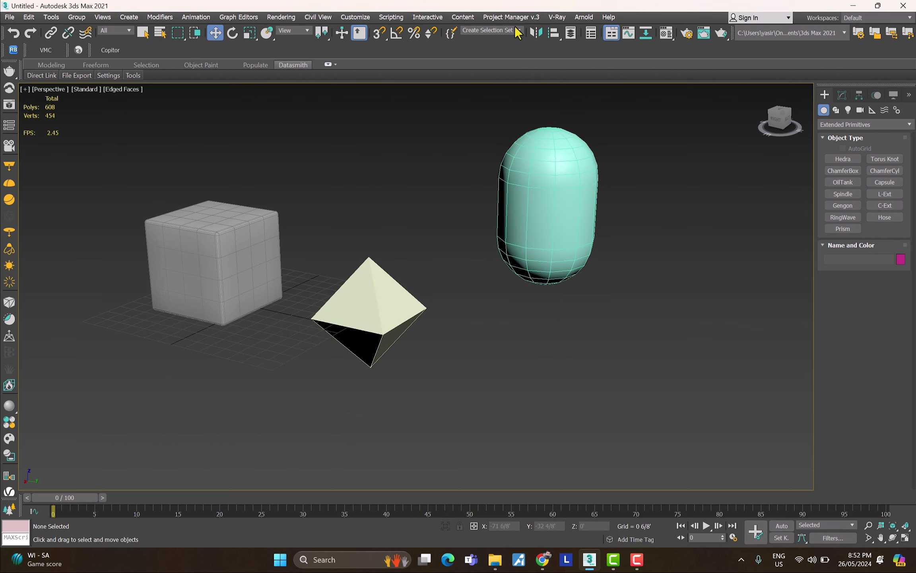
pyautogui.hotkey('ctrl', 'z')
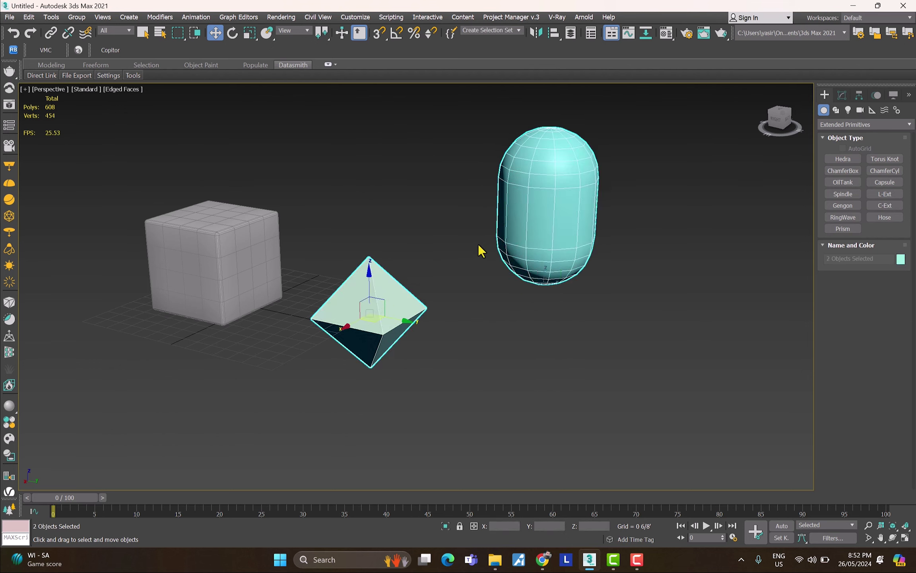
# Step: Review the balls set in the Named Selection Sets manager and the object list in the Scene Explorer, closing both
pyautogui.click(451, 33)
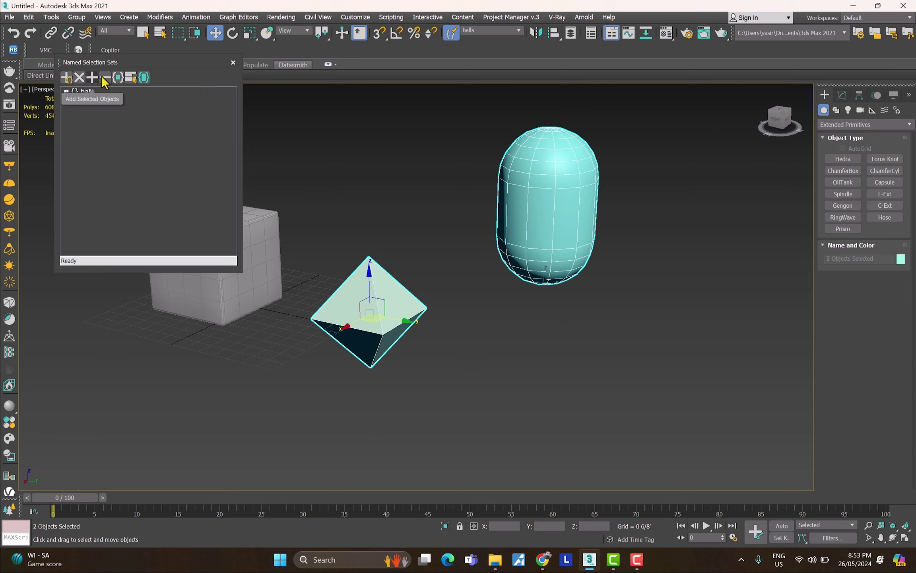
pyautogui.click(233, 63)
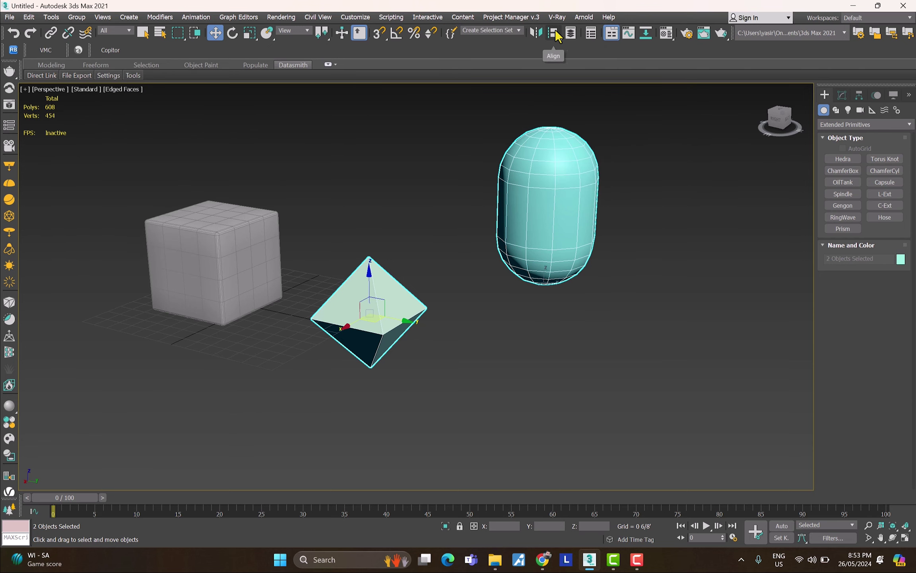
pyautogui.click(591, 34)
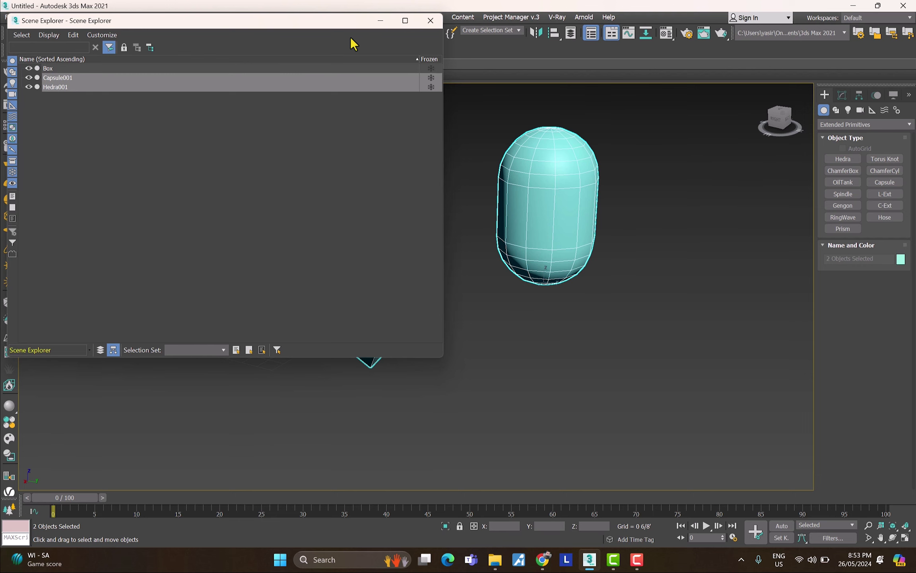
pyautogui.click(429, 20)
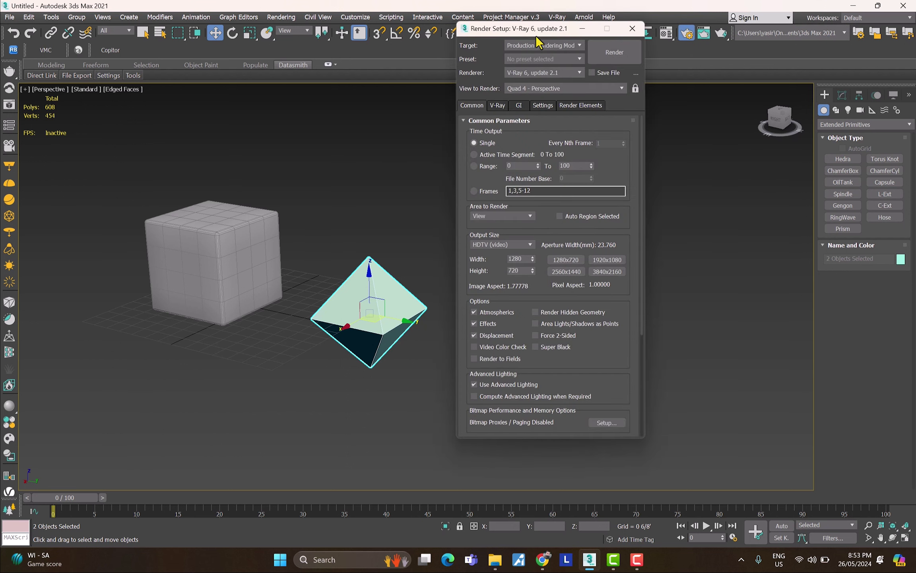
# Step: Look through the Common and V-Ray settings and the available renderers in Render Setup
pyautogui.moveTo(537, 29); pyautogui.dragTo(478, 49)
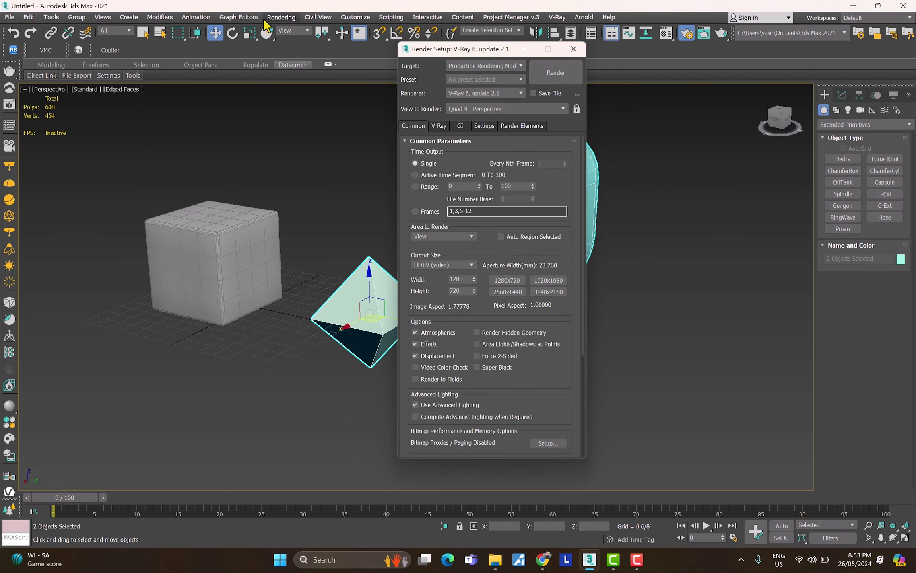
pyautogui.click(280, 16)
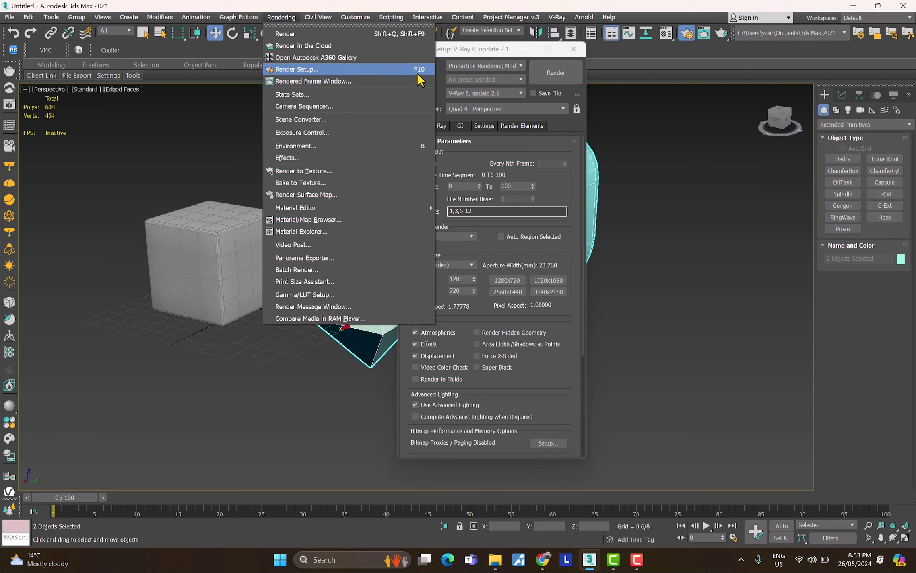
pyautogui.click(449, 133)
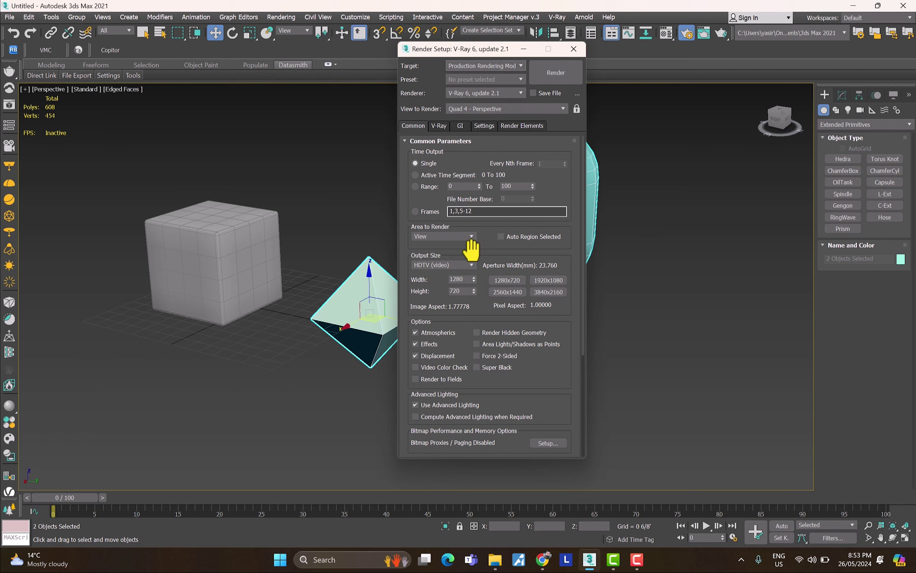
pyautogui.moveTo(471, 249); pyautogui.dragTo(462, 139)
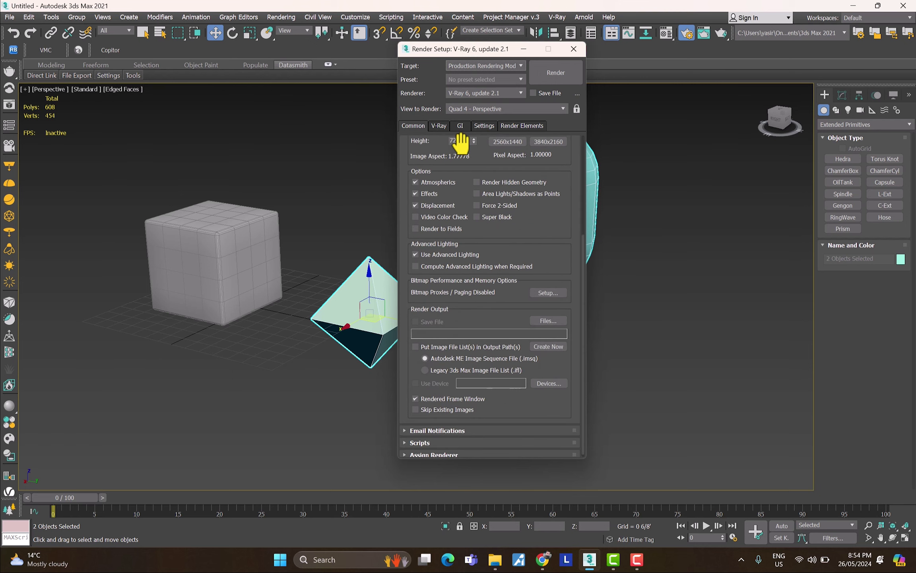
pyautogui.click(439, 126)
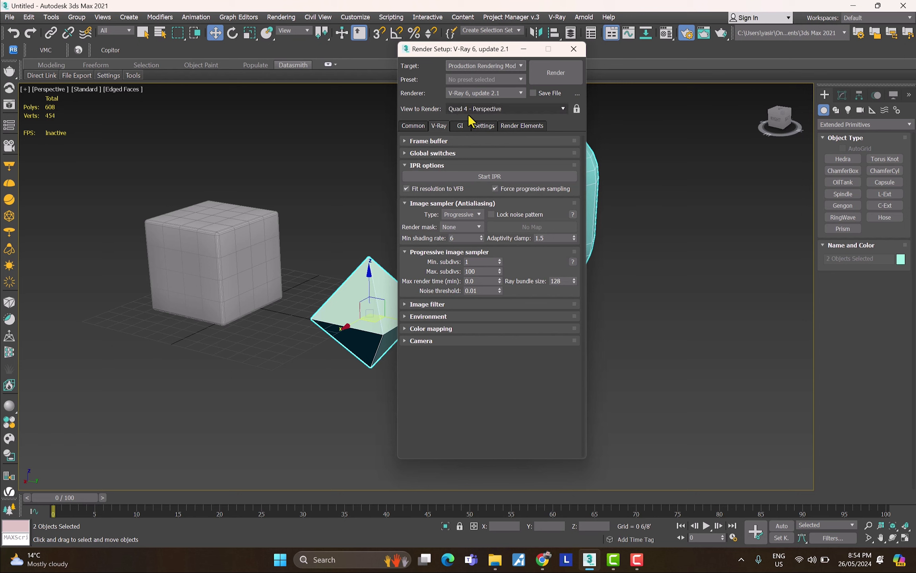
pyautogui.click(414, 128)
pyautogui.click(477, 93)
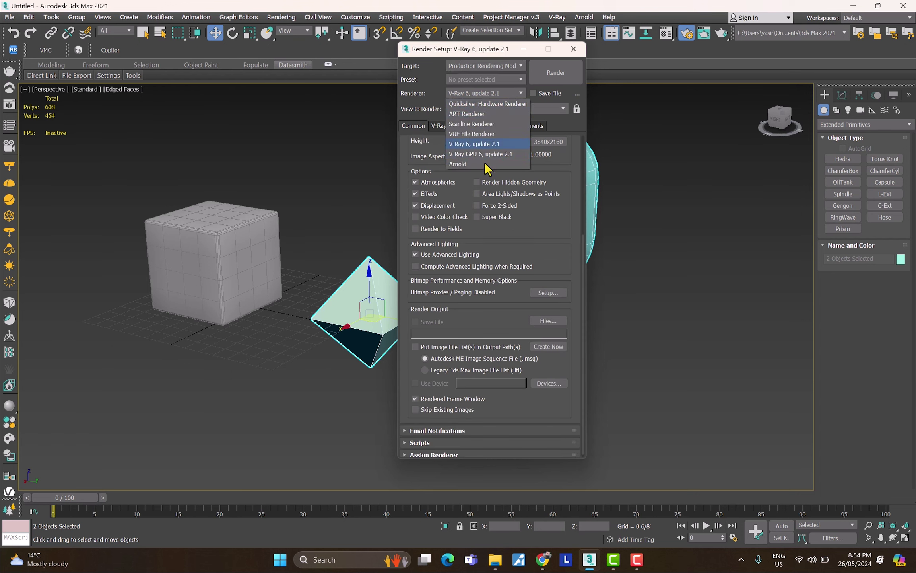
pyautogui.click(489, 272)
# Step: Look at the list of available workspaces, keeping the Default workspace
pyautogui.click(878, 17)
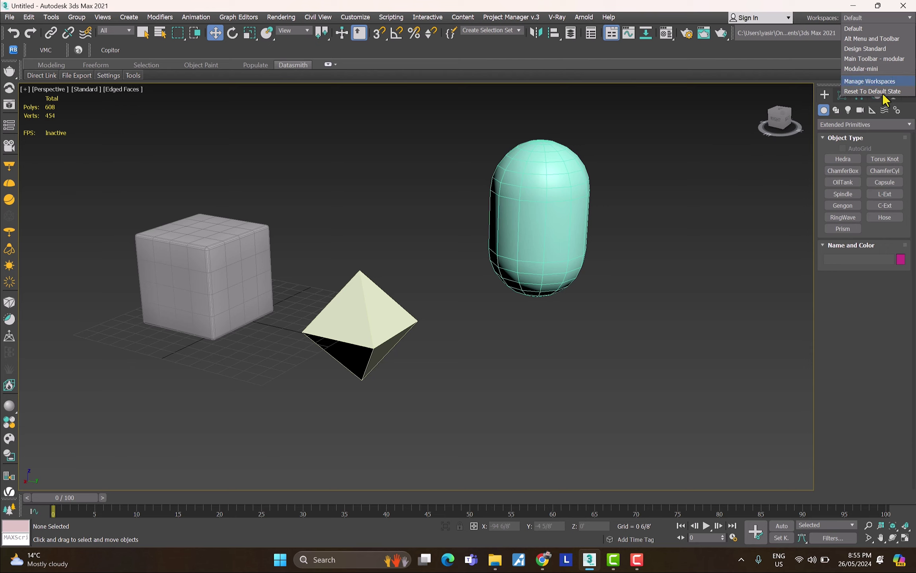
pyautogui.click(645, 156)
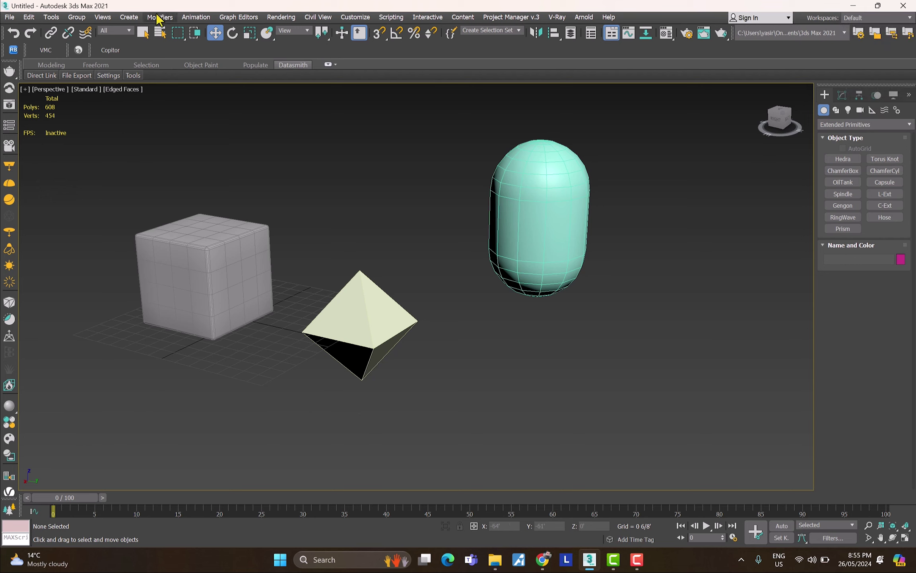
# Step: Tear off the Create menu as a floating palette, reposition it beside the box and close it
pyautogui.click(129, 17)
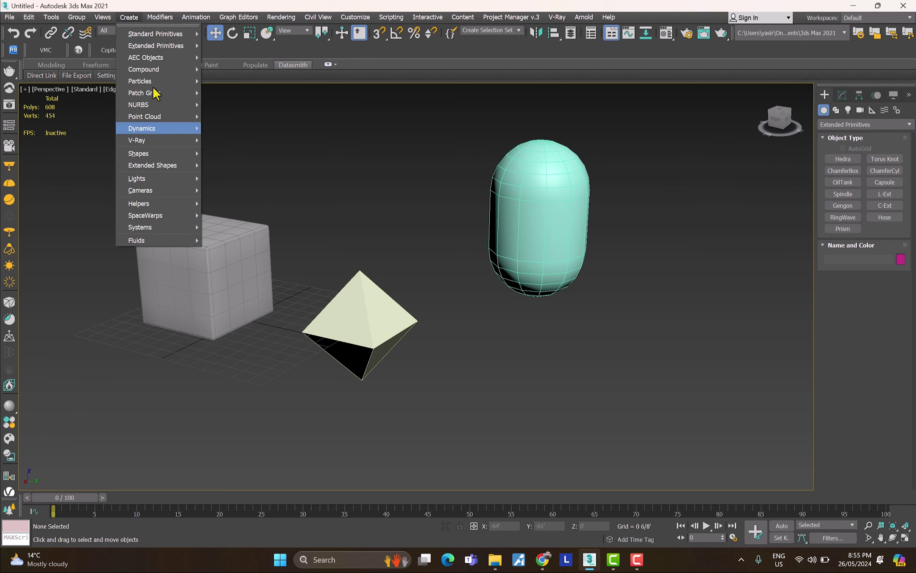
pyautogui.moveTo(164, 31)
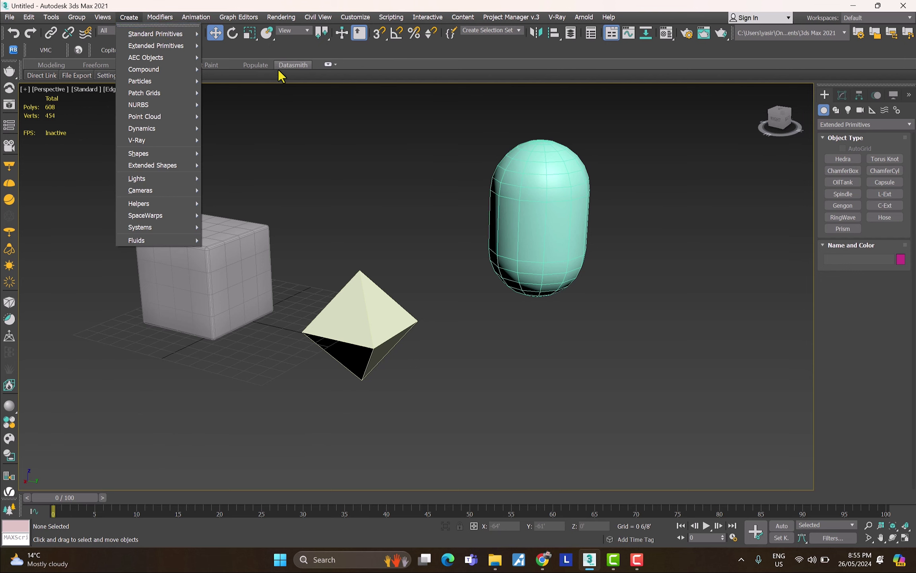
pyautogui.click(161, 24)
pyautogui.moveTo(158, 14); pyautogui.dragTo(314, 141)
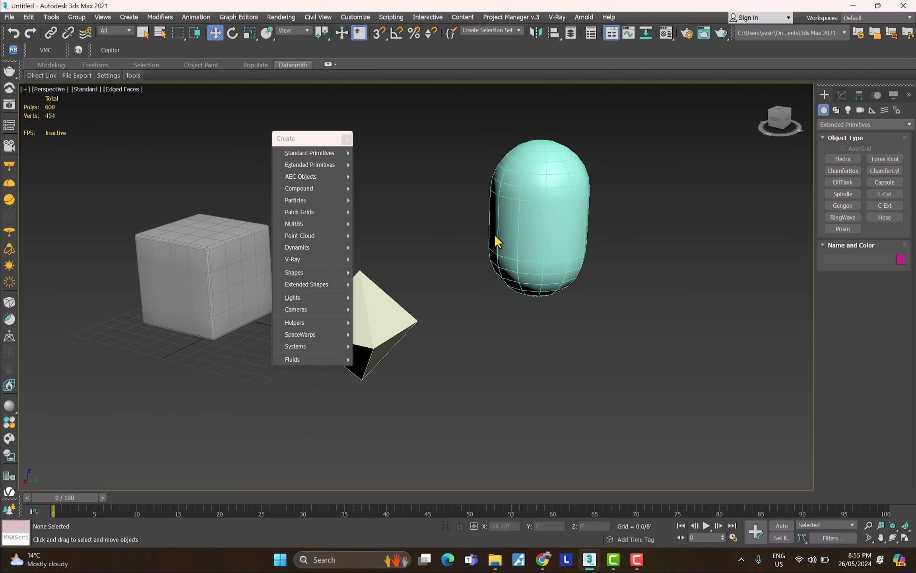
pyautogui.moveTo(495, 234); pyautogui.dragTo(550, 268, button='middle')
pyautogui.moveTo(324, 140); pyautogui.dragTo(169, 134)
pyautogui.moveTo(353, 204); pyautogui.dragTo(363, 194, button='middle')
pyautogui.moveTo(147, 198)
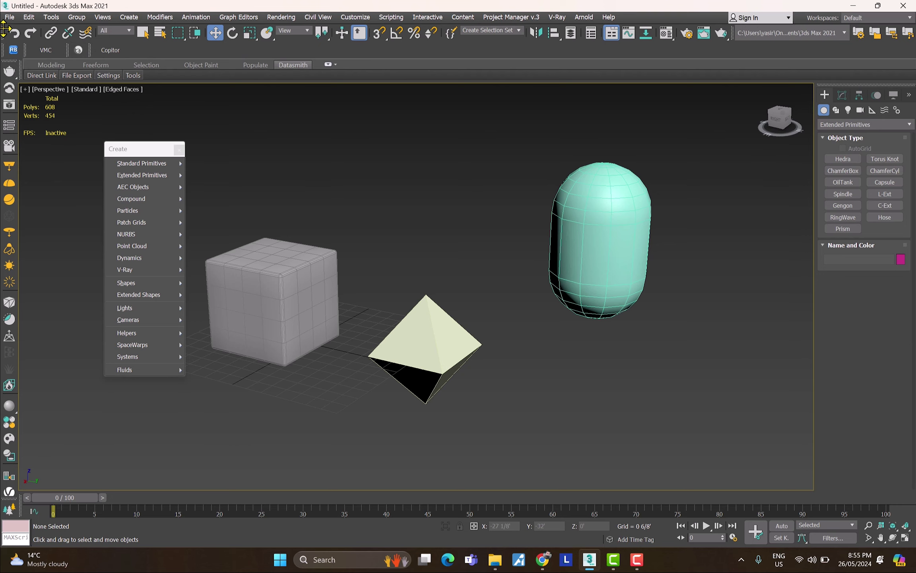
pyautogui.moveTo(4, 32)
pyautogui.mouseDown()
pyautogui.moveTo(264, 156)
pyautogui.moveTo(229, 147)
pyautogui.moveTo(258, 167)
pyautogui.moveTo(244, 153)
pyautogui.moveTo(19, 75)
pyautogui.moveTo(28, 64)
pyautogui.moveTo(255, 133)
pyautogui.moveTo(886, 281)
pyautogui.moveTo(834, 290)
pyautogui.moveTo(847, 292)
pyautogui.moveTo(119, 35)
pyautogui.moveTo(10, 34)
pyautogui.mouseUp()
pyautogui.click(179, 149)
# Step: Show the four-viewport layout and frame all objects in Top and Left and the box in Perspective
pyautogui.hotkey('alt', 'w')
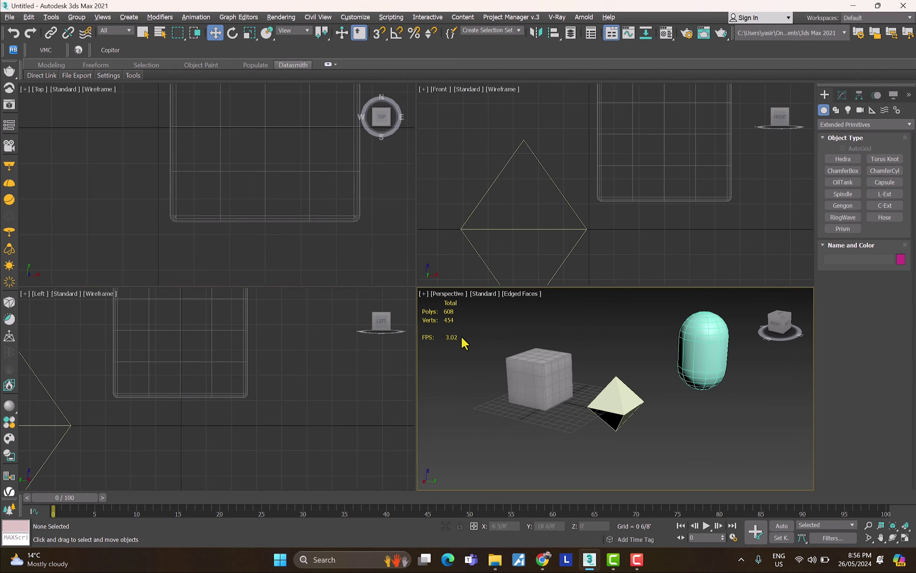
pyautogui.click(351, 340)
pyautogui.click(462, 399)
pyautogui.press('z')
pyautogui.click(431, 258)
pyautogui.click(389, 254)
pyautogui.press('z')
pyautogui.click(489, 398)
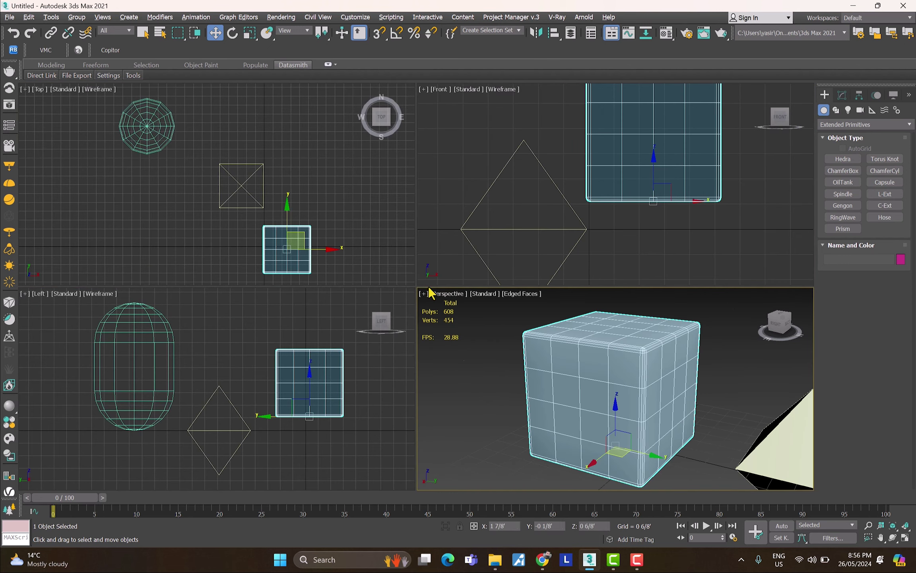
# Step: Deselect the box, maximize the Perspective viewport and bring the box, hedra and capsule into view
pyautogui.click(374, 260)
pyautogui.click(366, 406)
pyautogui.click(484, 421)
pyautogui.moveTo(557, 406); pyautogui.dragTo(491, 384, button='middle')
pyautogui.hotkey('alt', 'w')
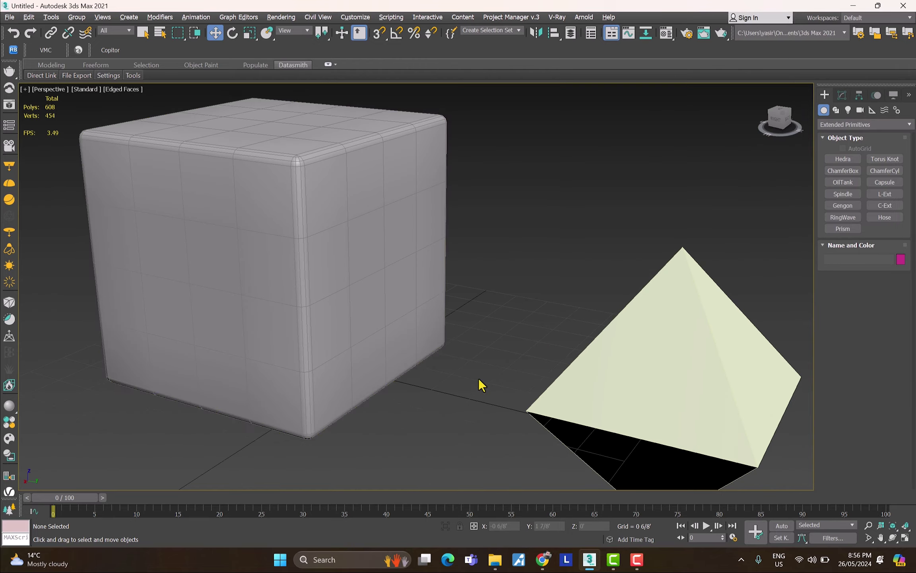
pyautogui.scroll(-5, 430, 340)
pyautogui.scroll(-2, 430, 340)
pyautogui.moveTo(504, 339); pyautogui.dragTo(399, 342, button='middle')
pyautogui.keyDown('alt'); pyautogui.moveTo(529, 365); pyautogui.dragTo(528, 351, button='middle'); pyautogui.keyUp('alt')
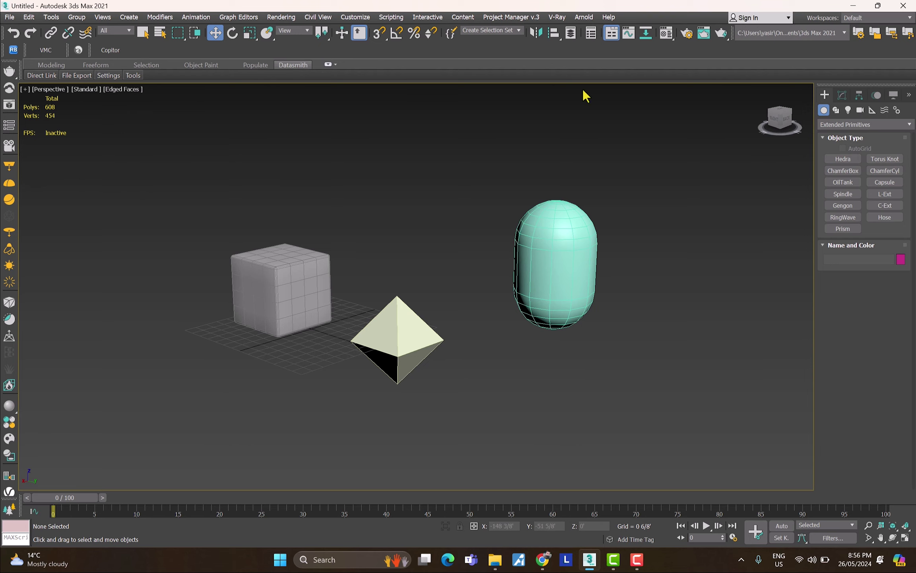
# Step: Look at the object categories available for creation and compare them with the Create panel
pyautogui.click(128, 17)
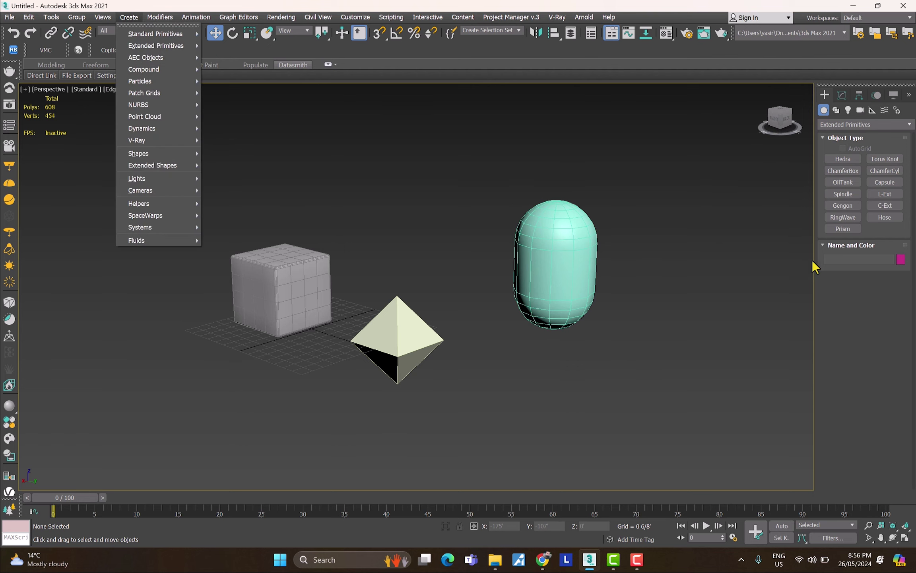
pyautogui.click(828, 98)
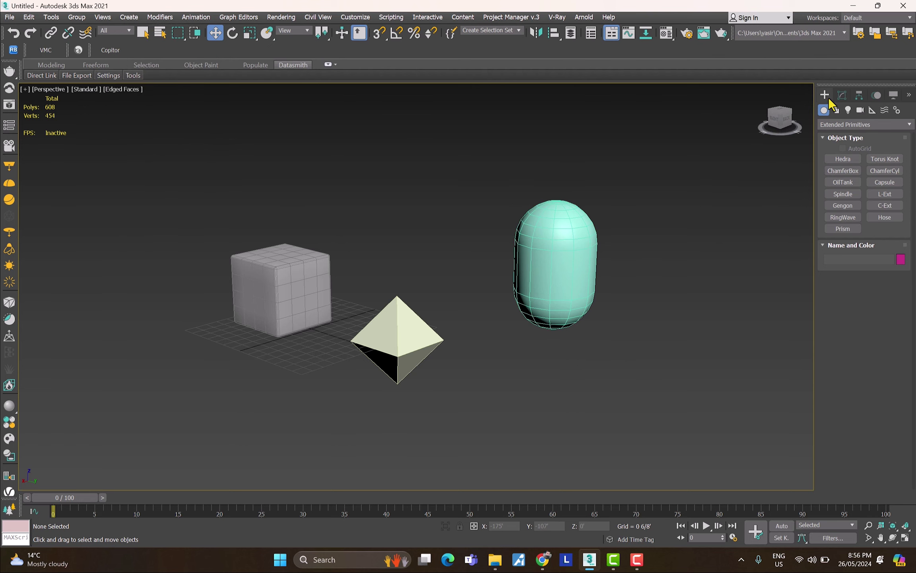
# Step: Show the box's Move Transform Type-In, shift the box back and forth along Y through its coordinate value, and deselect it
pyautogui.click(298, 255)
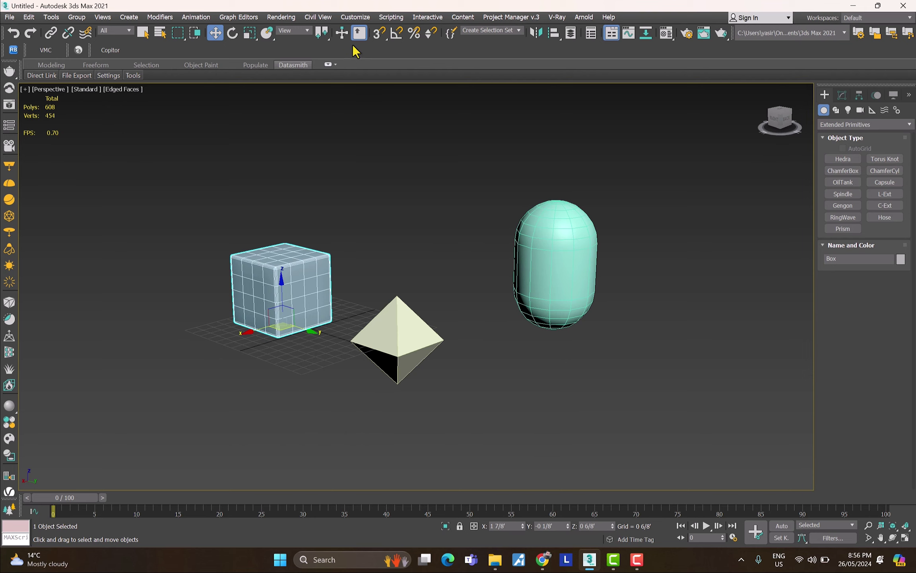
pyautogui.rightClick(214, 36)
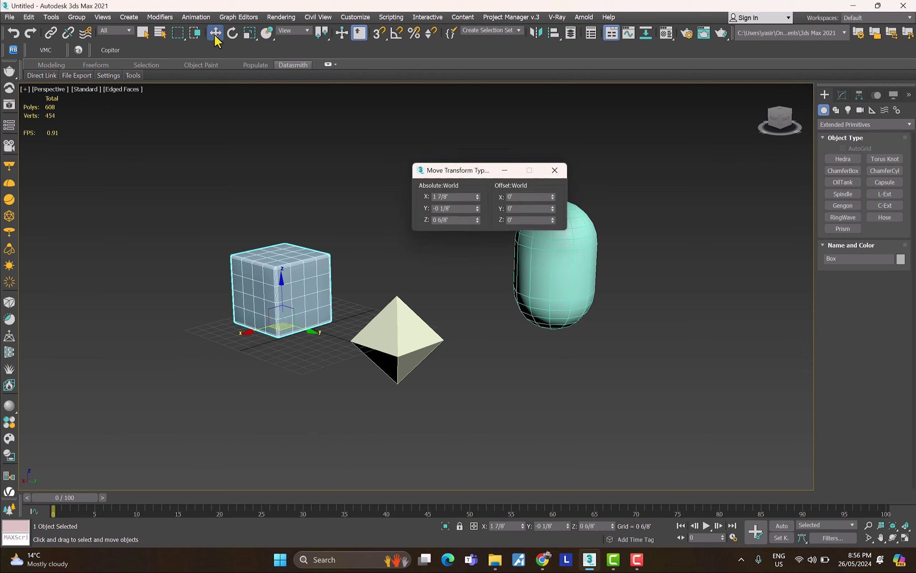
pyautogui.click(555, 171)
pyautogui.moveTo(523, 525)
pyautogui.mouseDown()
pyautogui.moveTo(523, 518)
pyautogui.moveTo(537, 521)
pyautogui.mouseUp()
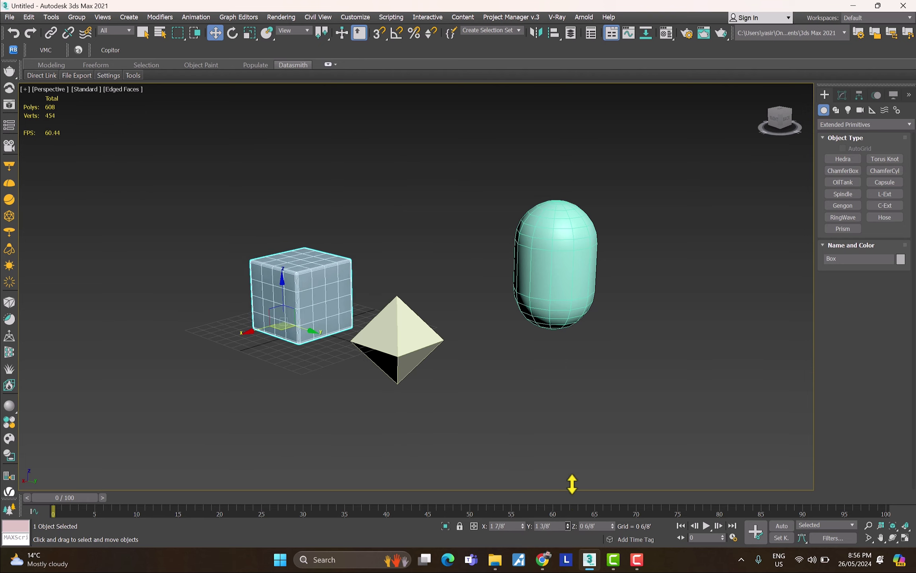
pyautogui.click(433, 126)
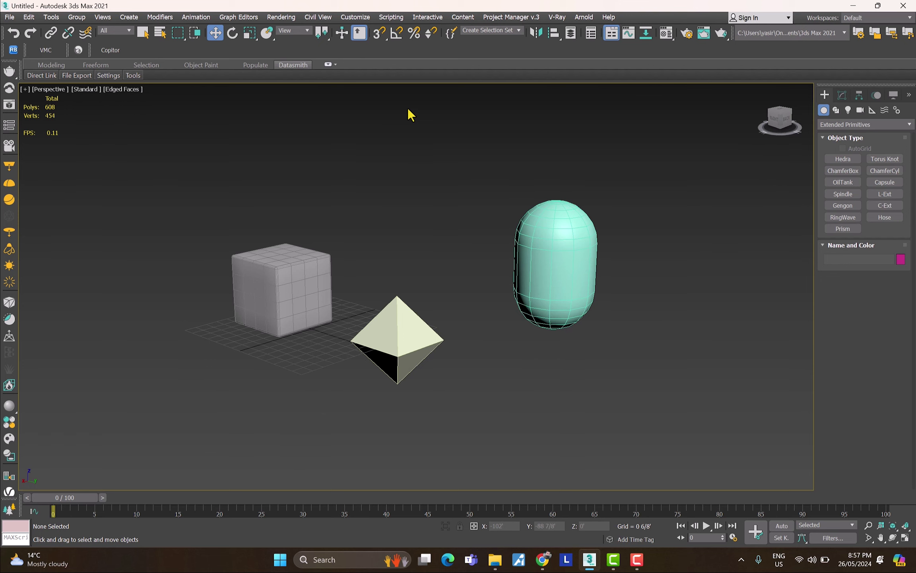
# Step: Open the Hotkey Editor, reposition it over the viewport and look through the actions of all groups
pyautogui.click(356, 19)
pyautogui.click(370, 46)
pyautogui.moveTo(619, 251); pyautogui.dragTo(442, 103)
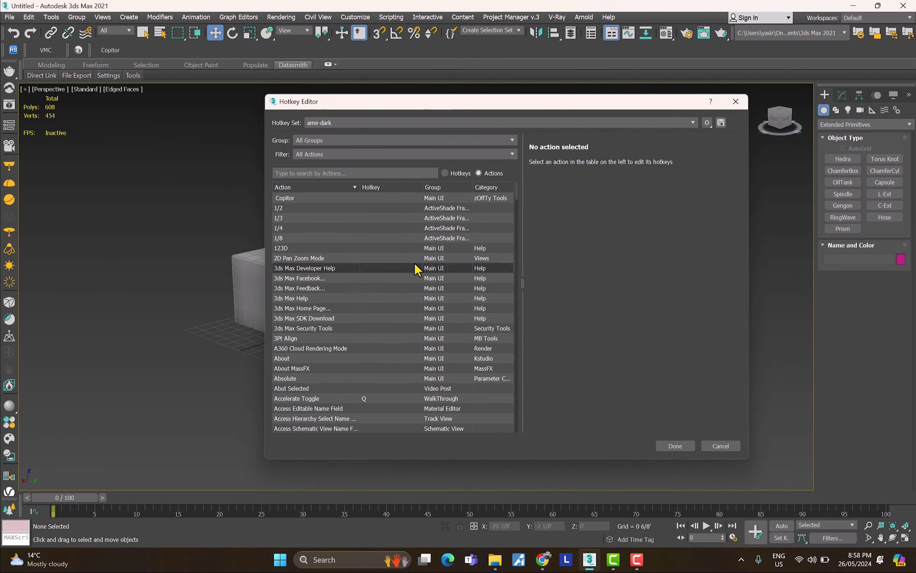
pyautogui.scroll(-8, 400, 252)
pyautogui.scroll(-20, 400, 251)
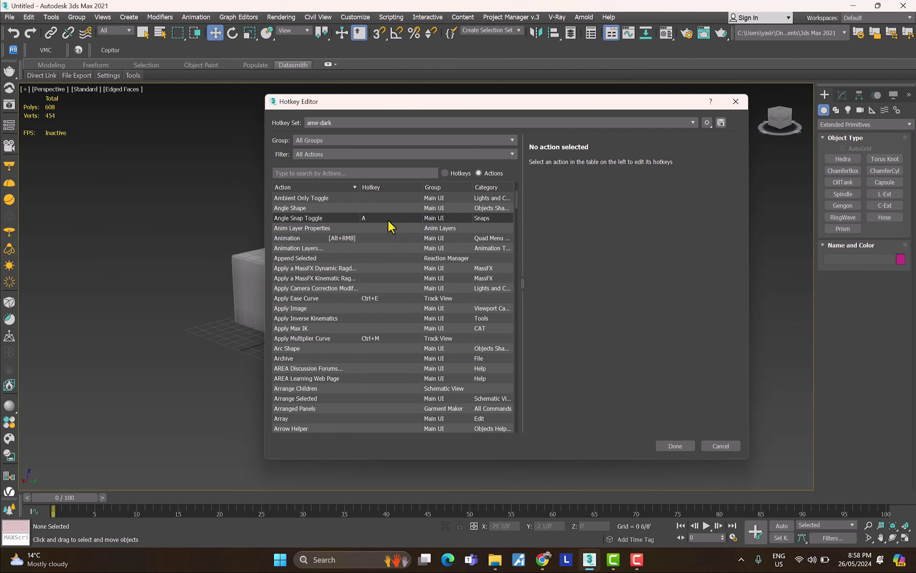
# Step: Restrict the hotkey list to the Edit Poly group, view the hotkeys for Attach List, Cap, Bevel Mode and Break, and cancel the editor
pyautogui.click(320, 140)
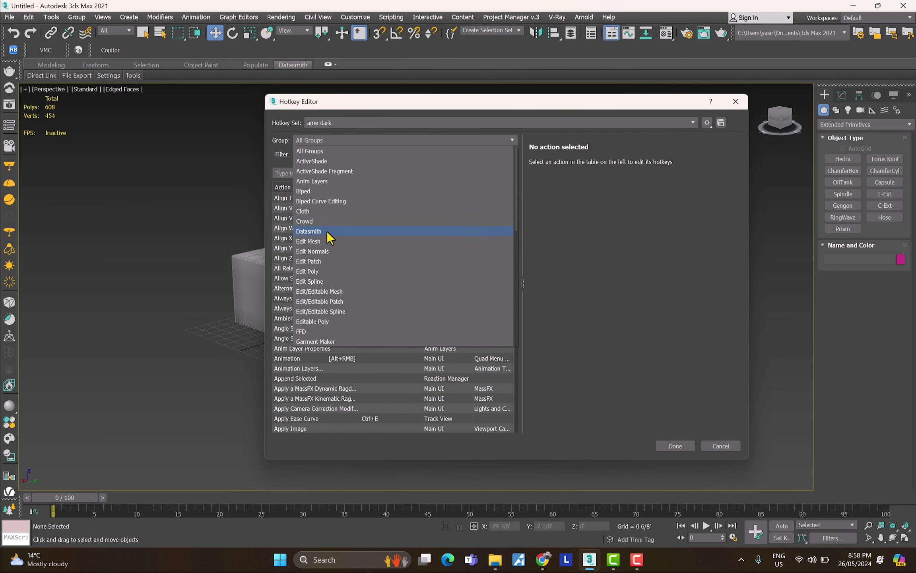
pyautogui.click(324, 271)
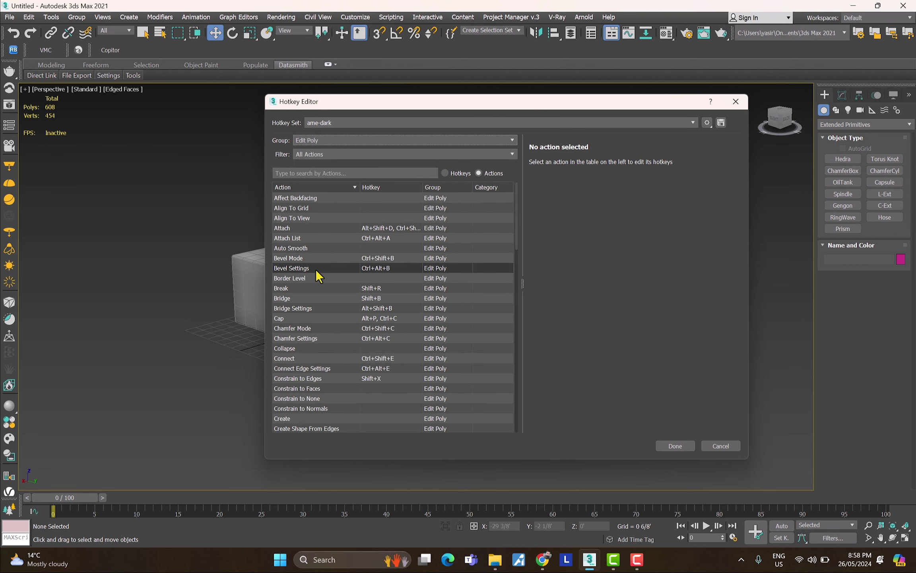
pyautogui.click(381, 238)
pyautogui.click(388, 318)
pyautogui.click(388, 258)
pyautogui.click(387, 288)
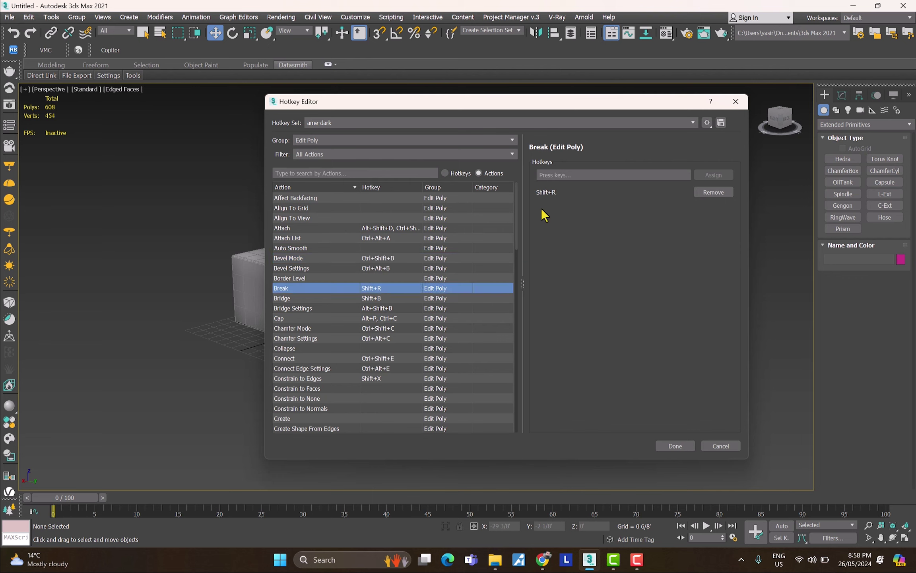
pyautogui.scroll(-20, 411, 284)
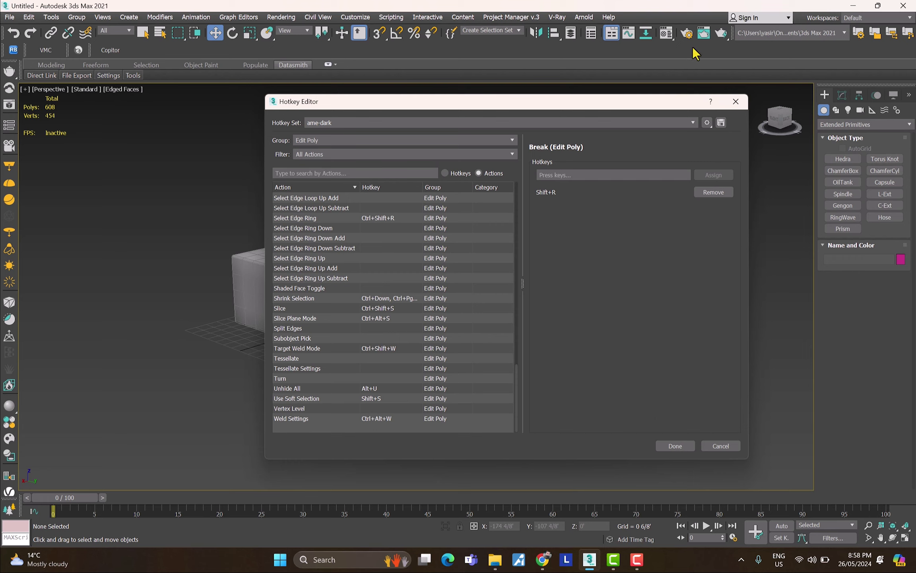
pyautogui.click(731, 447)
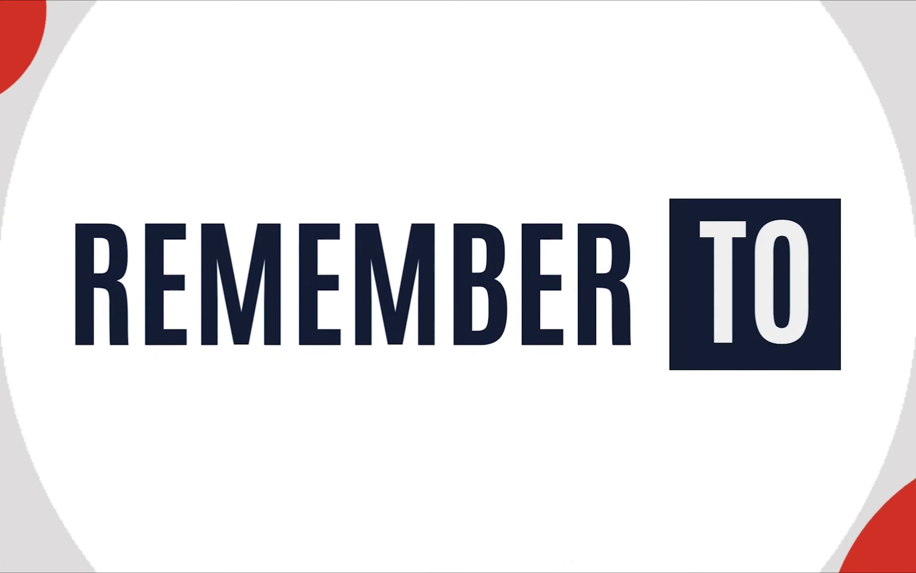